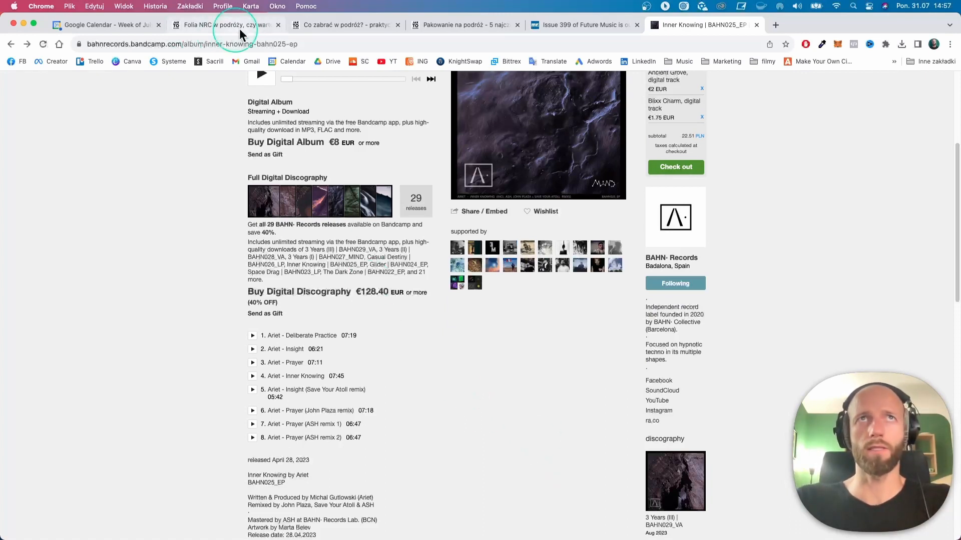
- Switch from the Bandcamp album page to Ableton Live, where the High Aspirations2_extra stuff_mixdown project is playing
scroll(445, 387, down, 2)
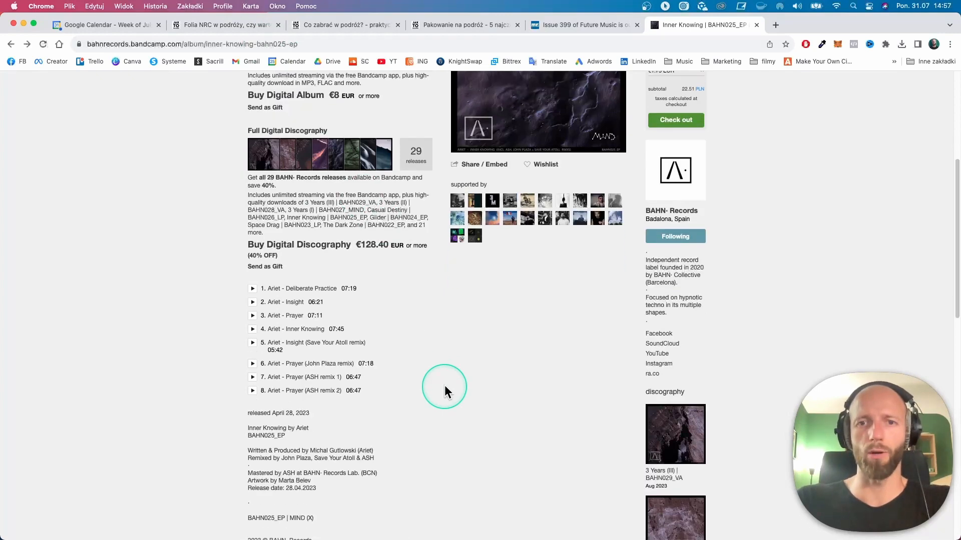
key(super+Tab)
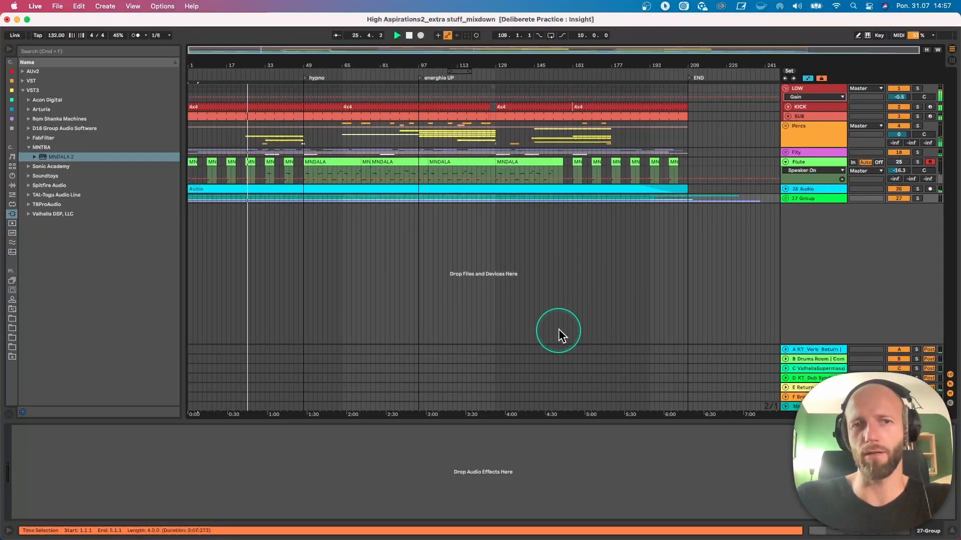
click(629, 473)
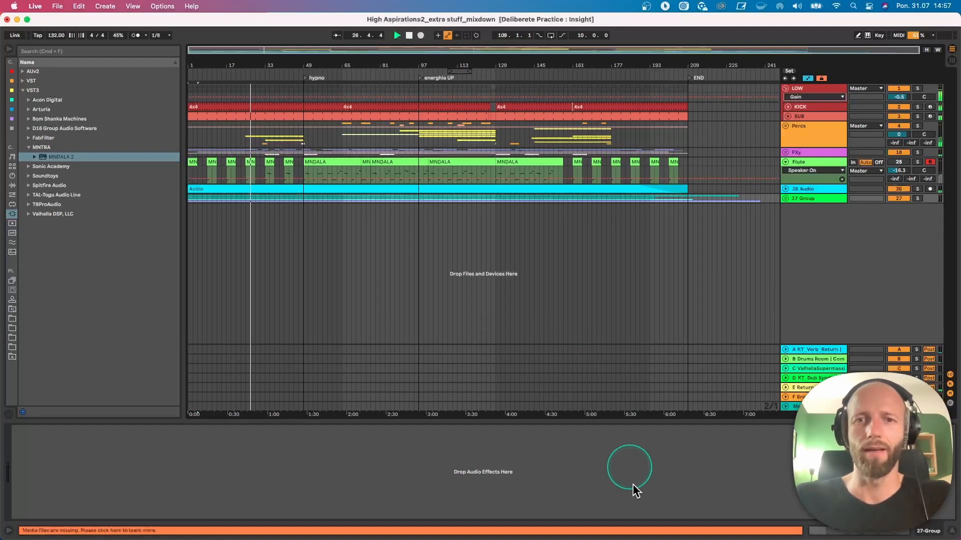
click(534, 268)
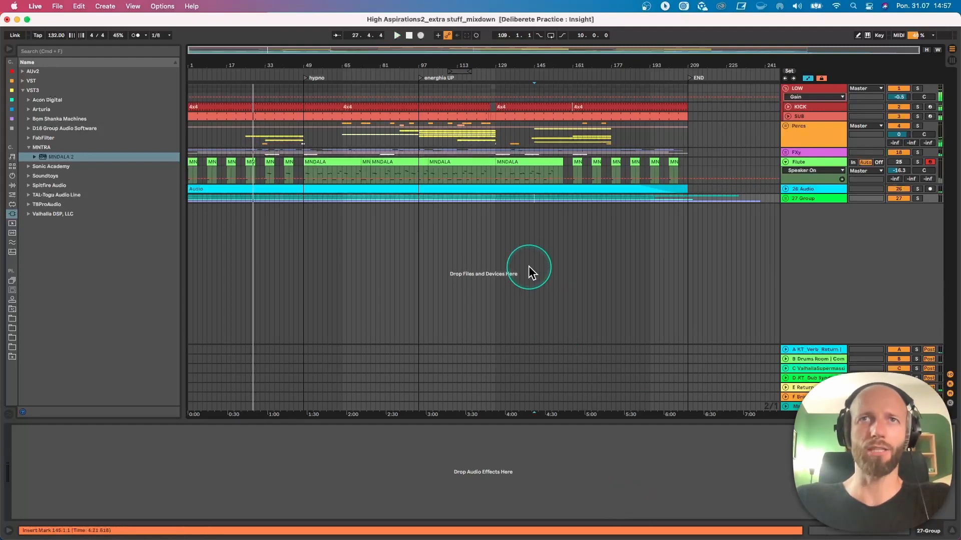
- Stop playback and replay the arrangement from bar 1, showing the Flute track's devices
key(space)
click(197, 163)
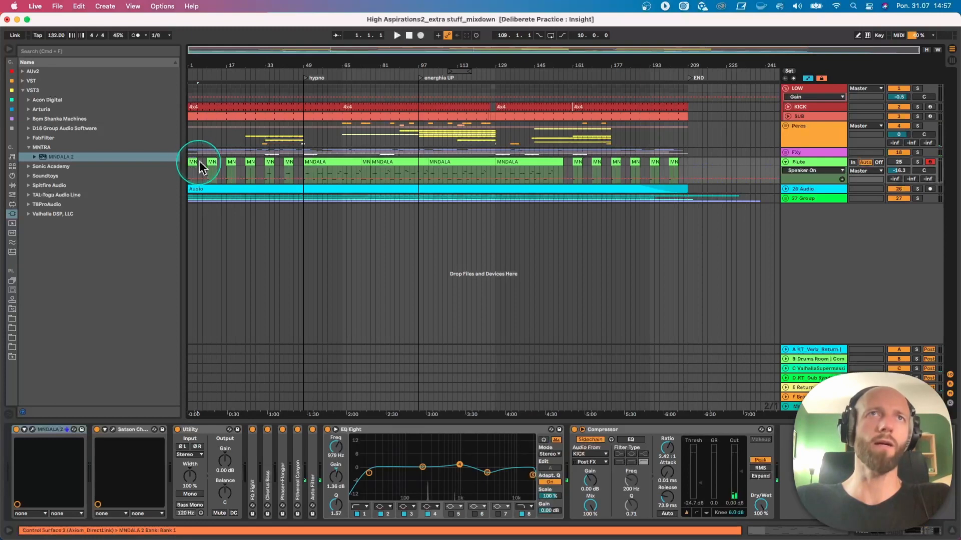
key(space)
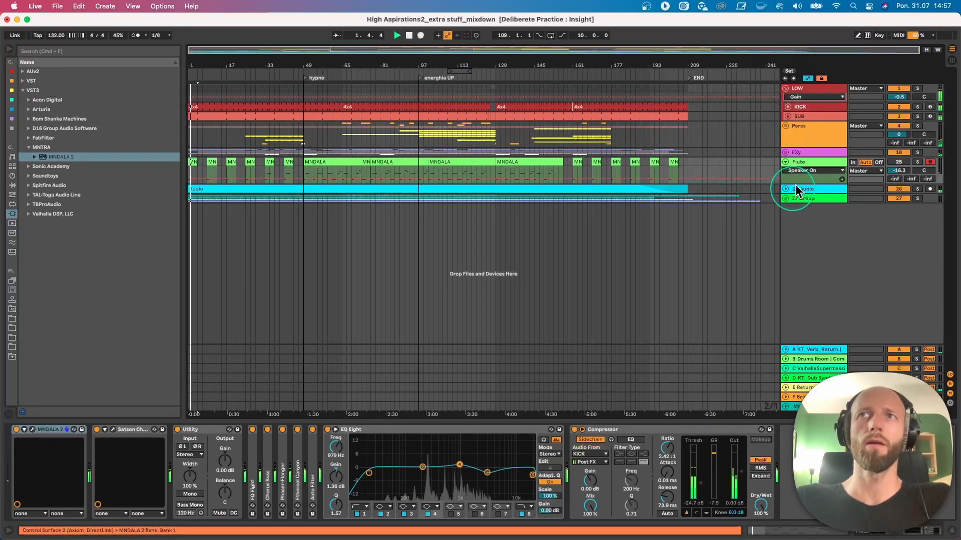
- Solo the audio track recorded from Flute, unfold it and restart playback from bar 1
click(918, 188)
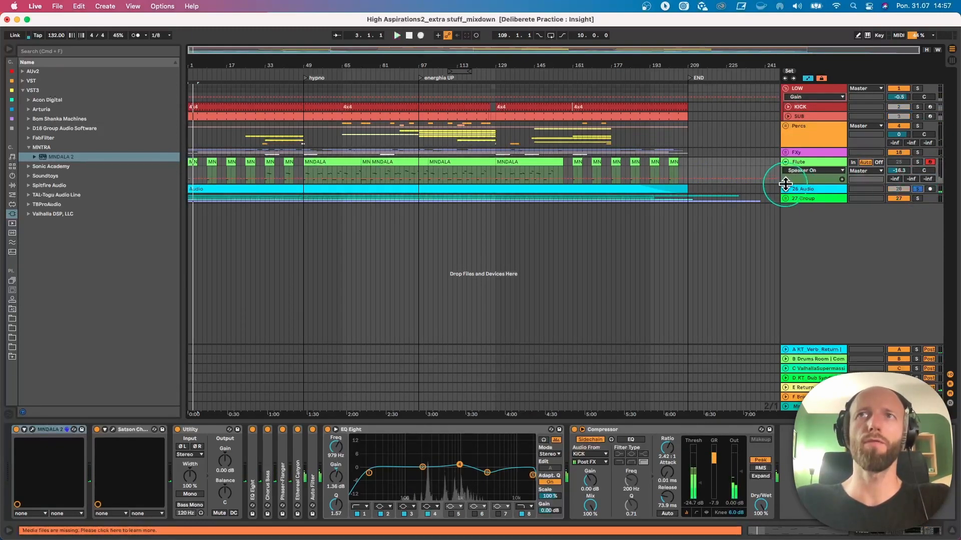
click(786, 188)
key(space)
key(space)
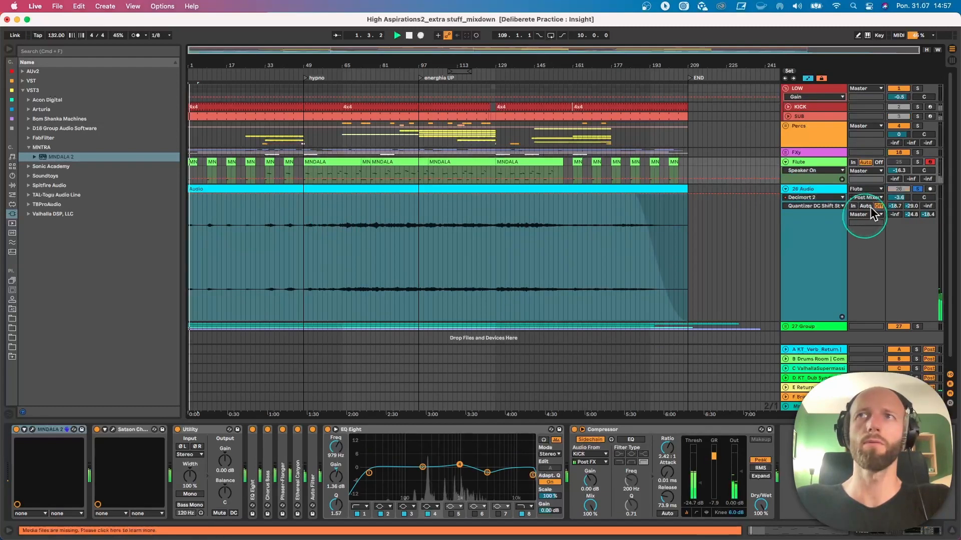
- Audition the soloed audio track from several points including bars 75, 101 and 111, and end the solo and playback
click(365, 239)
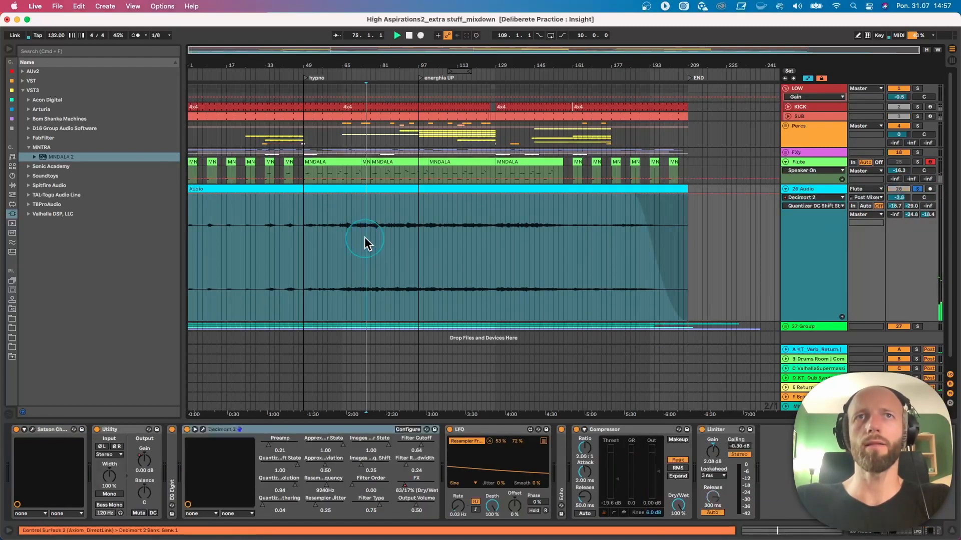
click(405, 239)
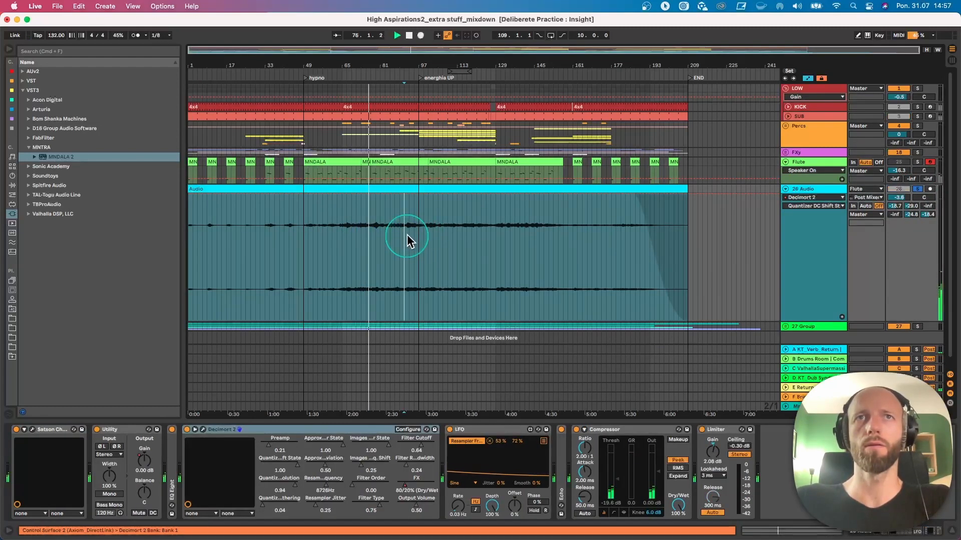
click(430, 241)
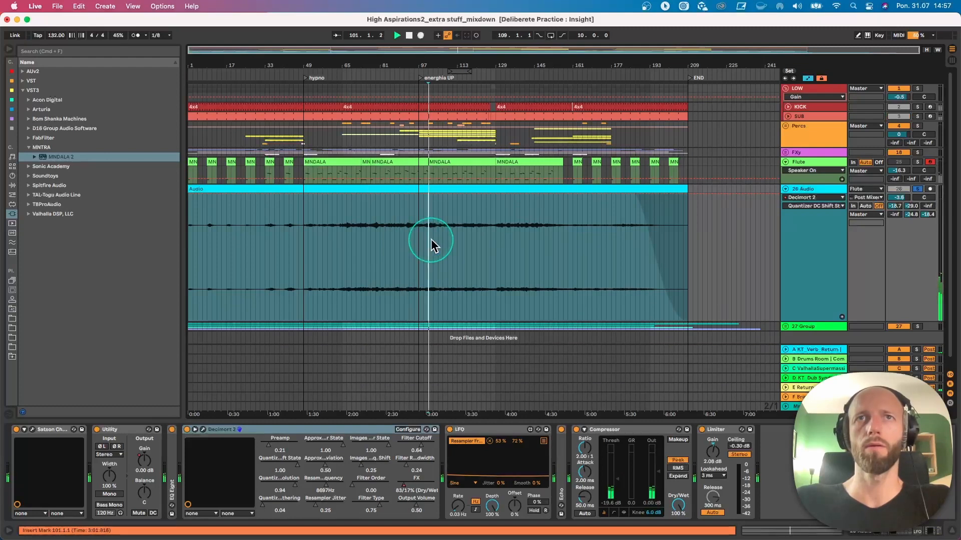
click(454, 244)
key(space)
key(space)
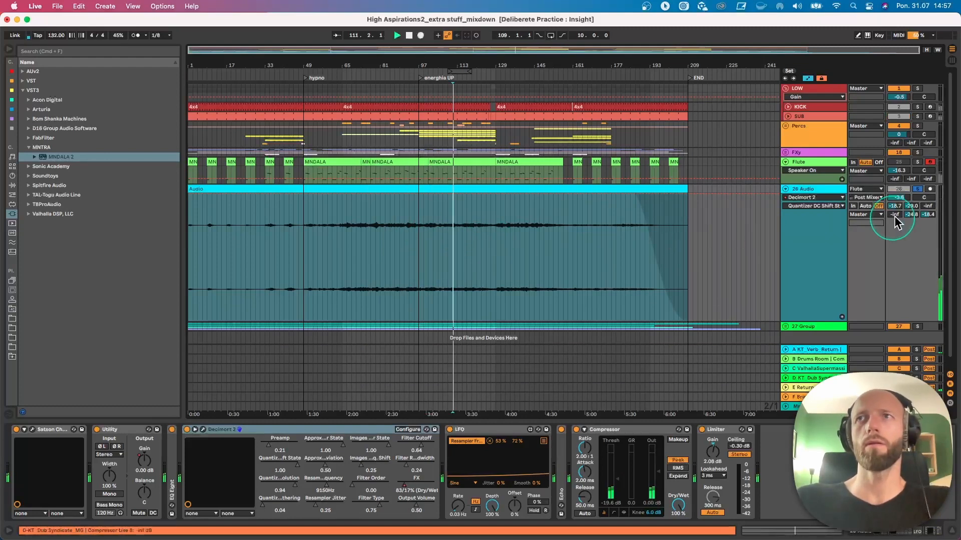
click(918, 189)
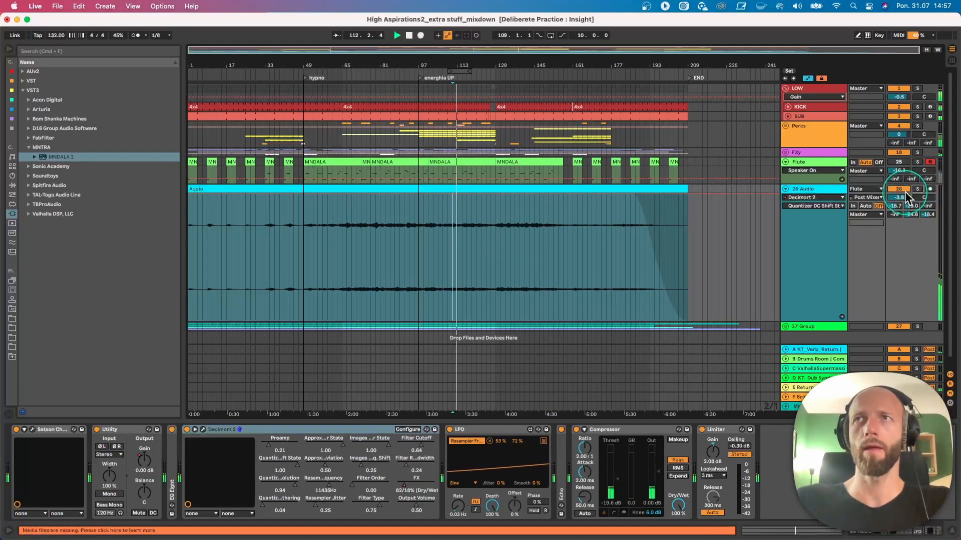
key(space)
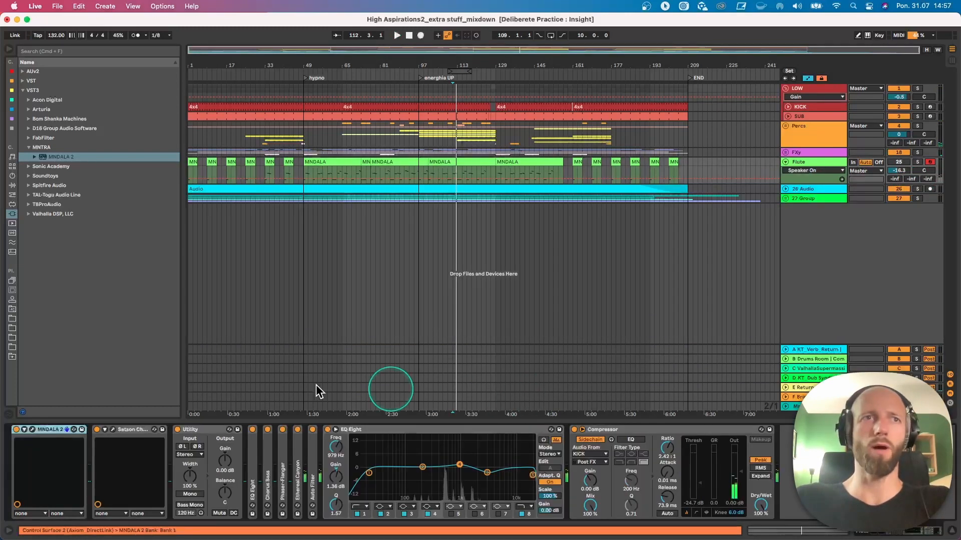
- Open the MNDALA 2 interface on the Flute track, move its window lower and show its preset browser
click(32, 429)
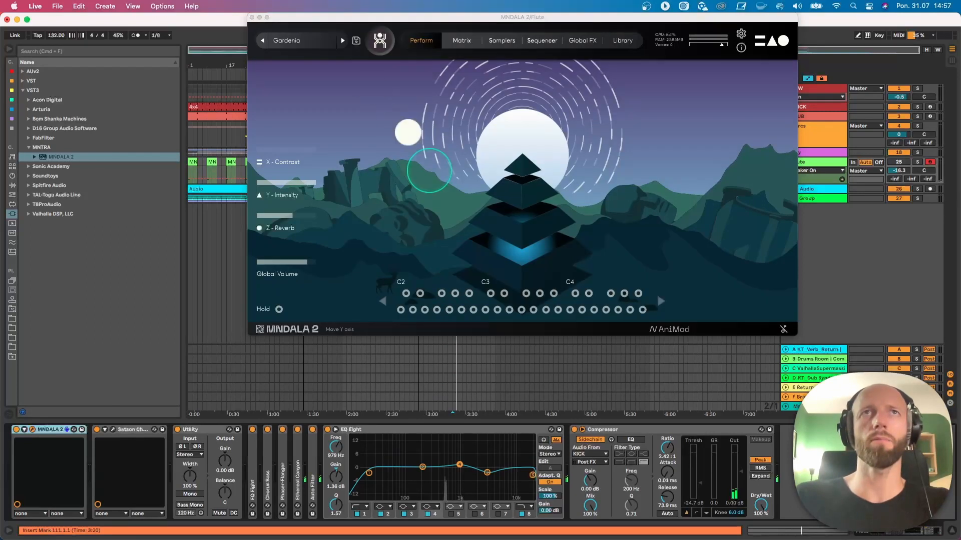
drag(318, 18, 316, 100)
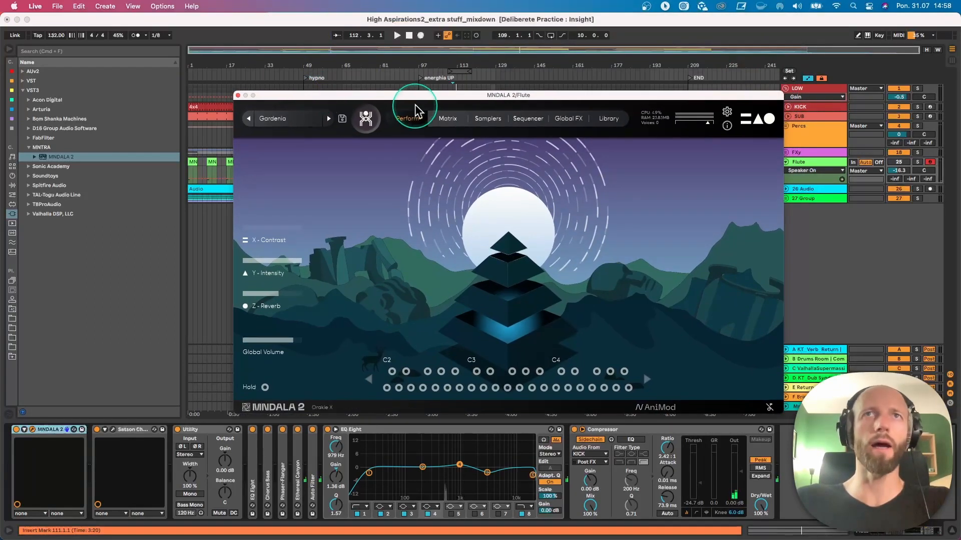
click(287, 126)
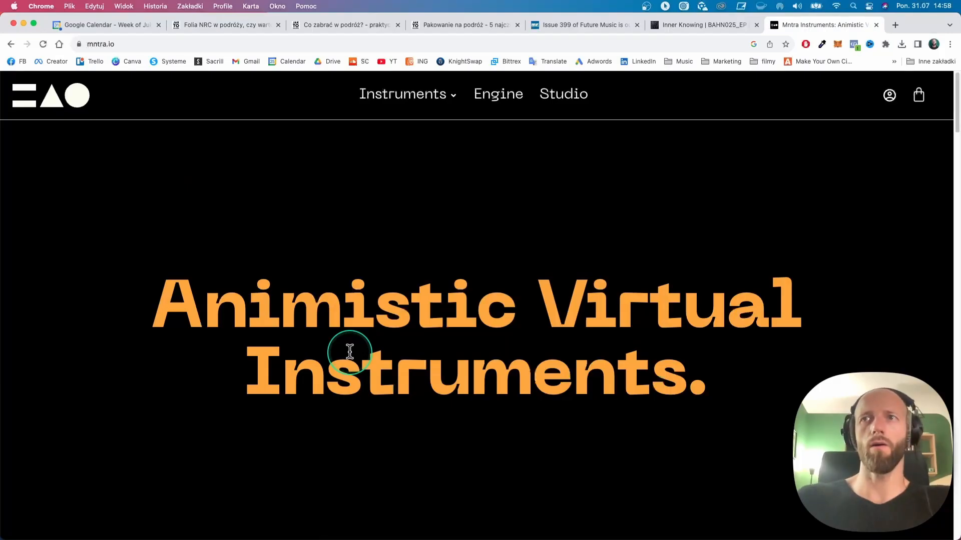
- Switch to the mntra.io site in Chrome, accept its cookies and go back from the MNDALA 2 installation help article
scroll(460, 303, down, 5)
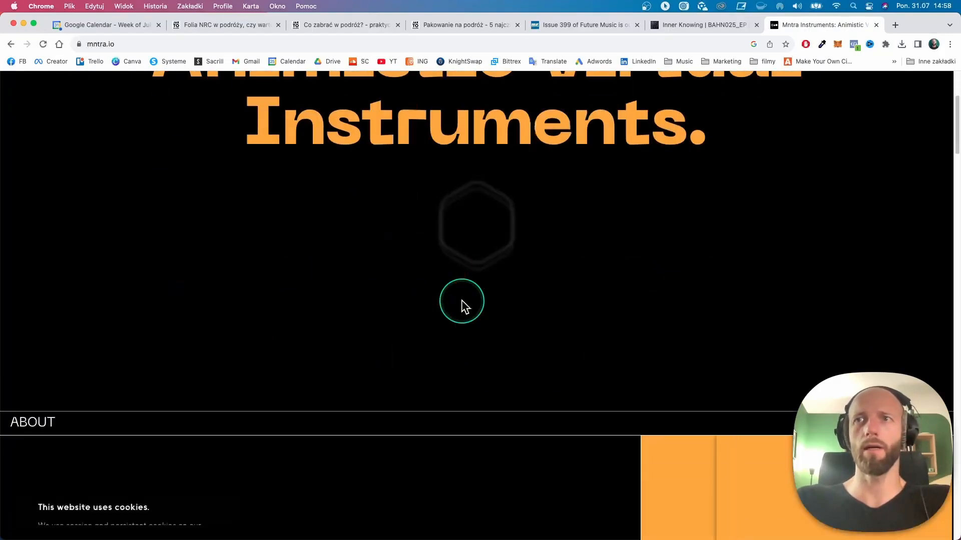
scroll(461, 300, up, 3)
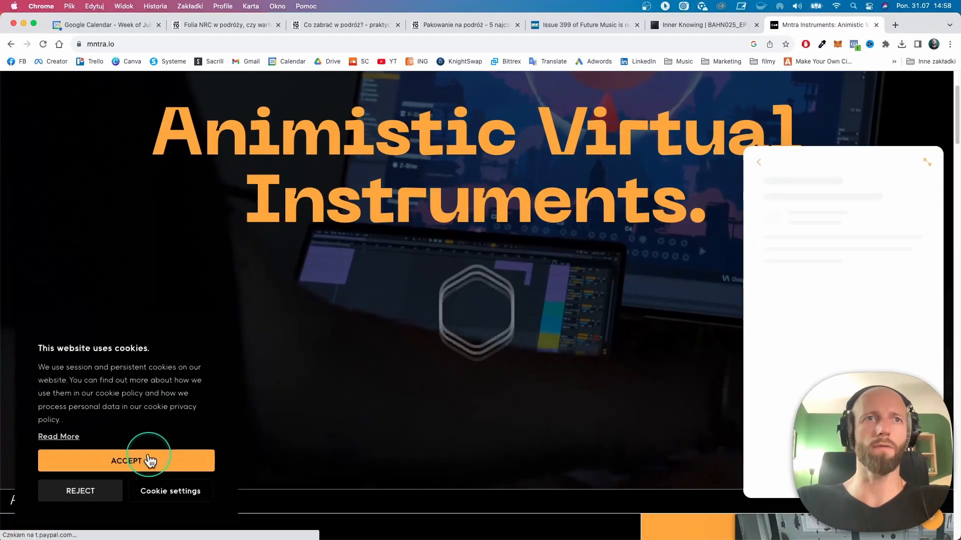
click(150, 460)
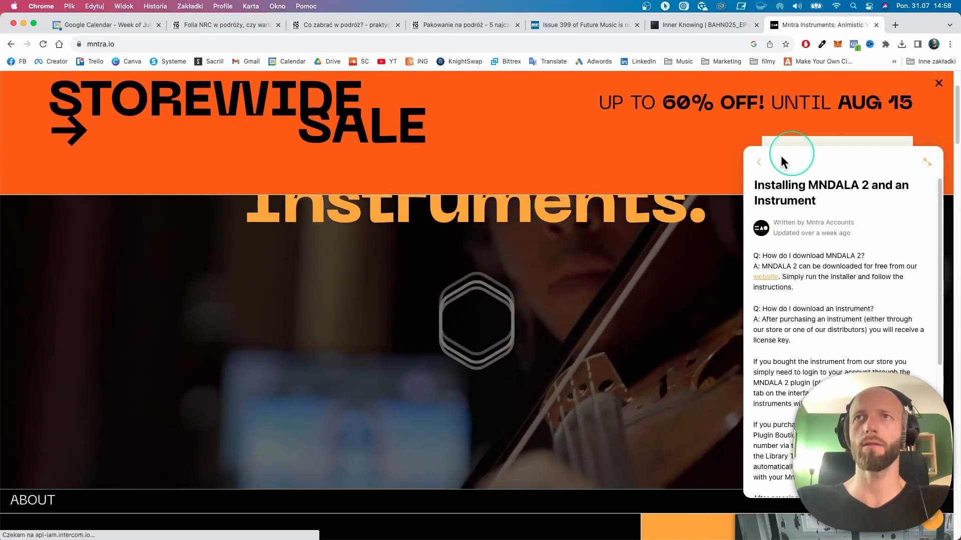
click(759, 162)
- Look through the mntra.io home page from the shop link to the testimonials, dismissing the storewide sale banner
scroll(426, 249, down, 10)
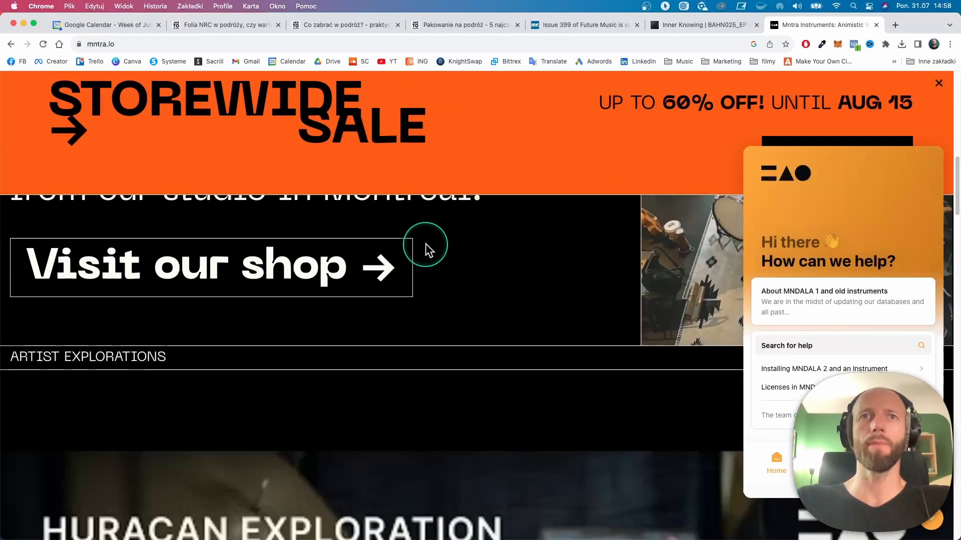
scroll(426, 247, down, 1)
scroll(427, 247, up, 1)
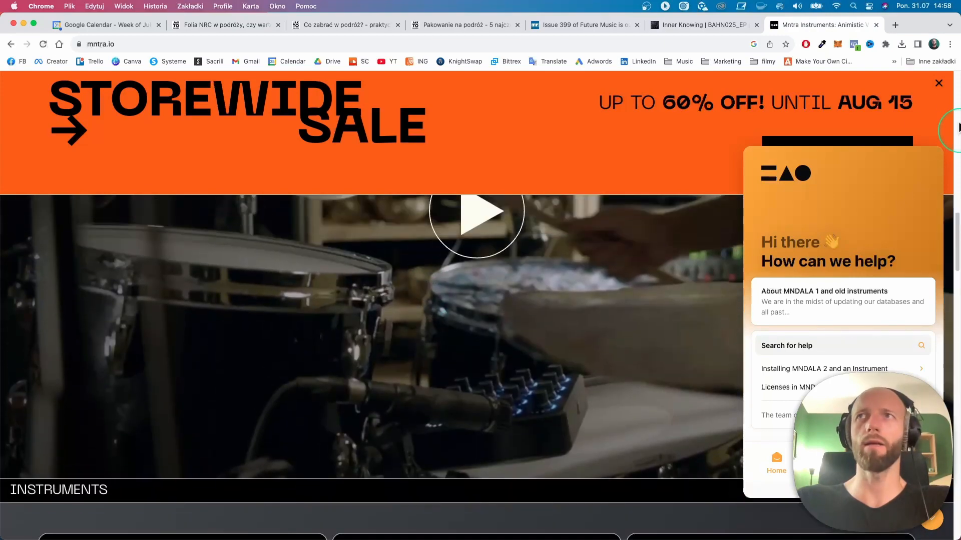
click(938, 85)
scroll(530, 279, down, 5)
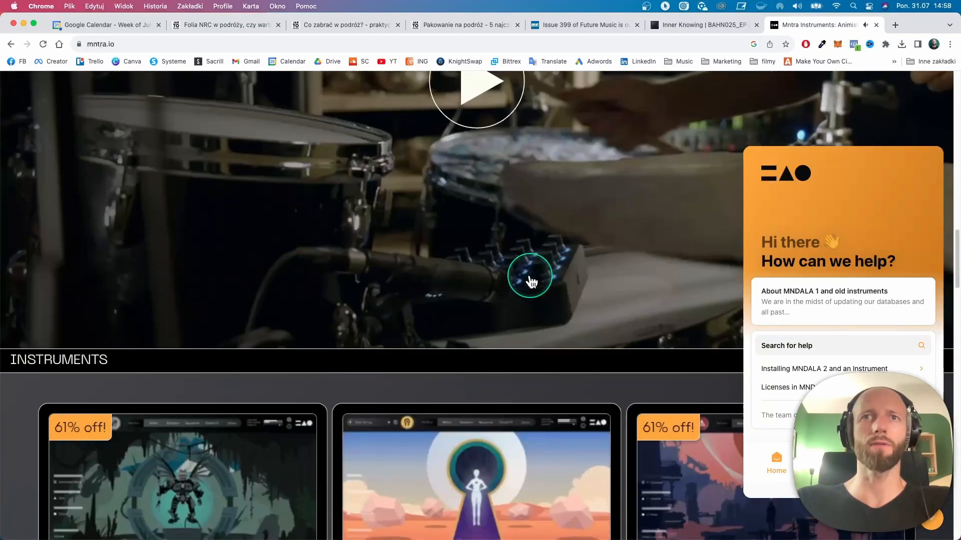
scroll(530, 281, down, 15)
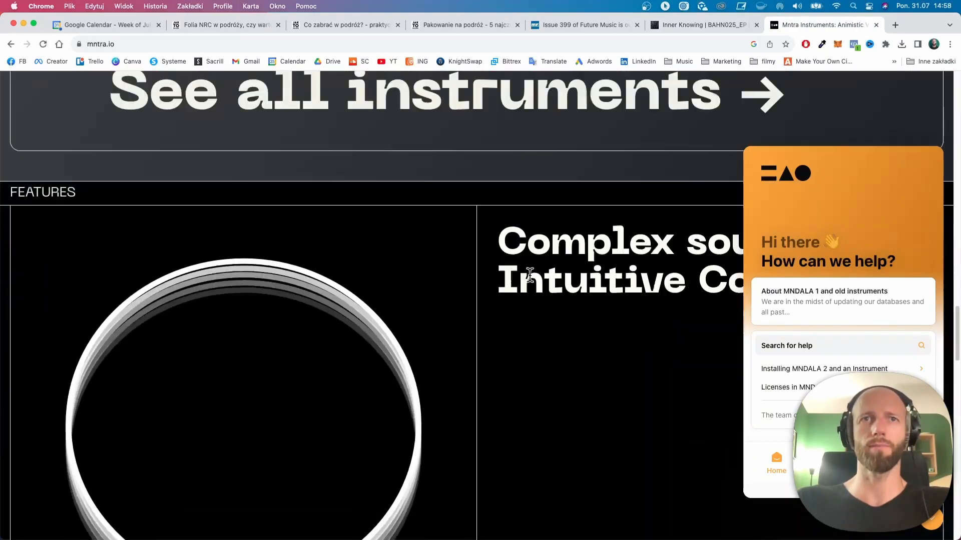
scroll(534, 282, down, 4)
scroll(533, 281, down, 10)
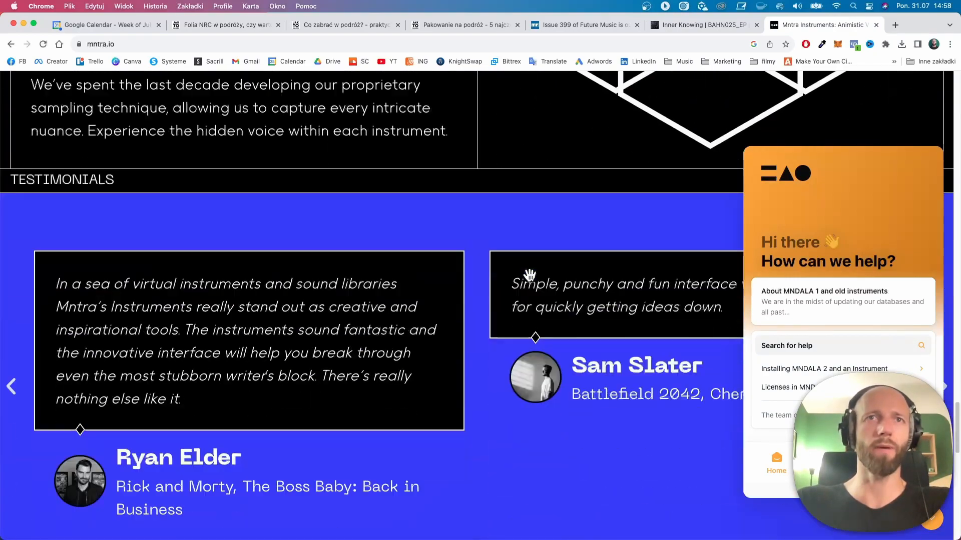
scroll(534, 281, up, 20)
scroll(531, 276, up, 15)
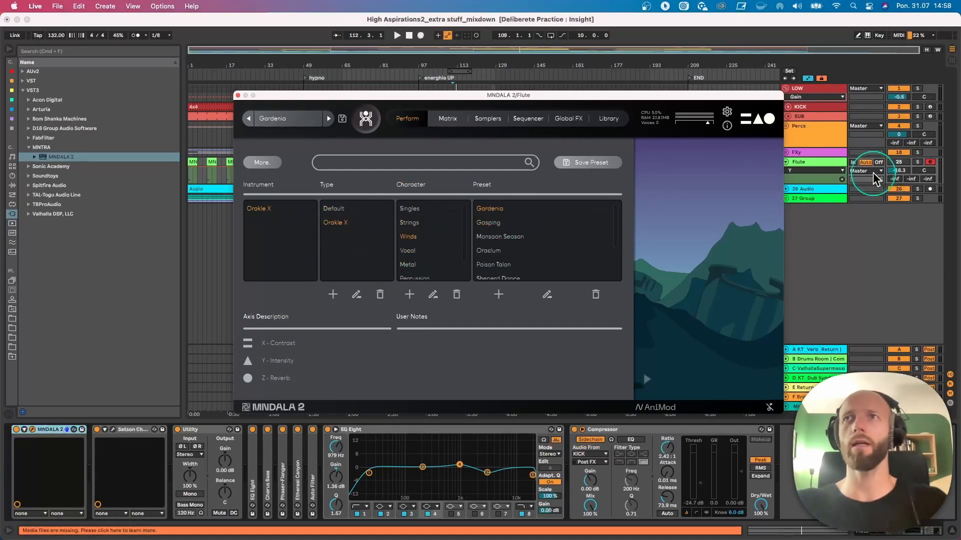
- Group the Flute track's effects from the first EQ Eight through Compressor into an Audio Effect Rack, leaving the rack enabled
click(899, 163)
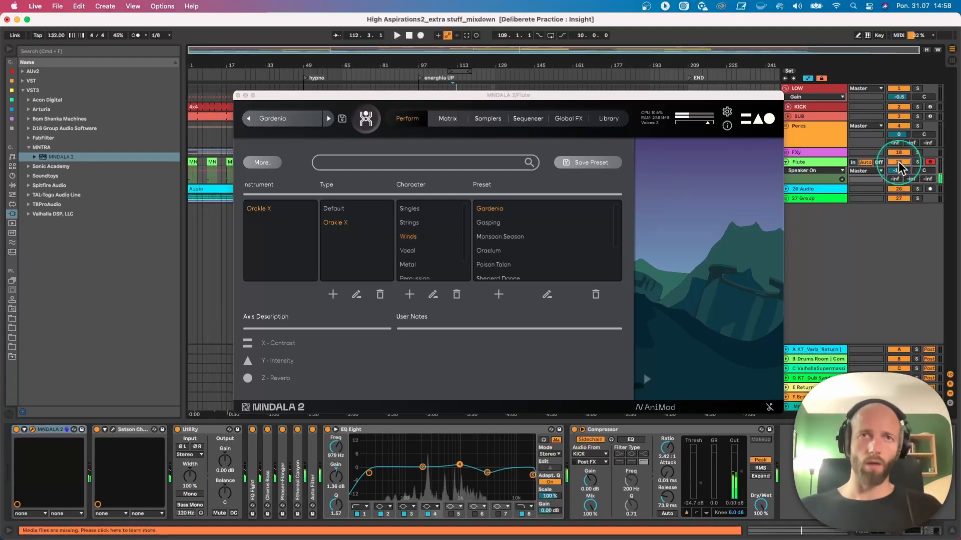
click(254, 453)
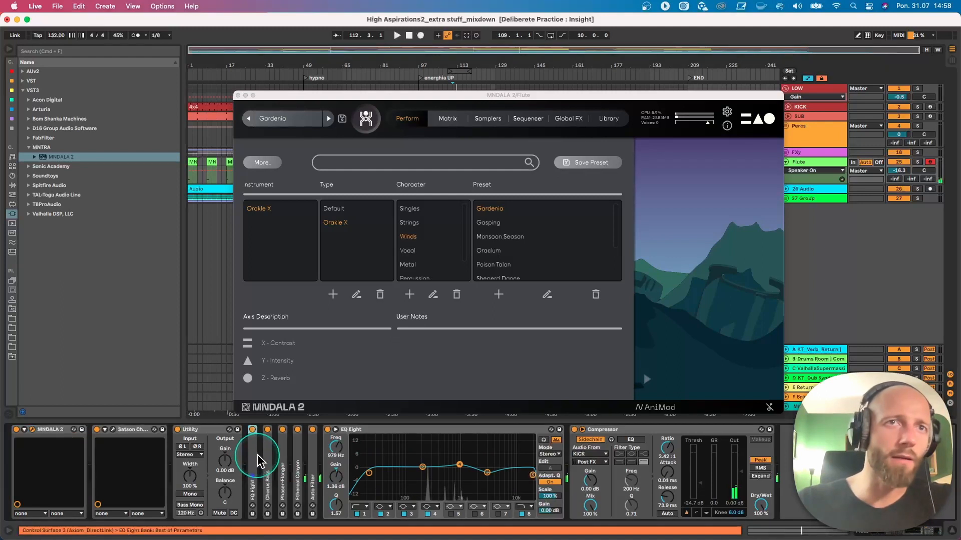
shift+click(649, 439)
key(super+c)
key(super+g)
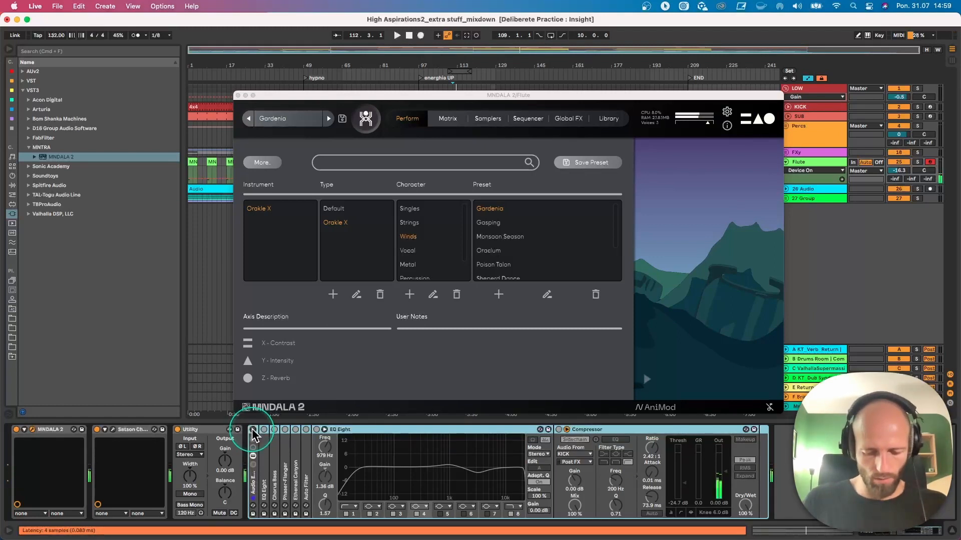
click(253, 430)
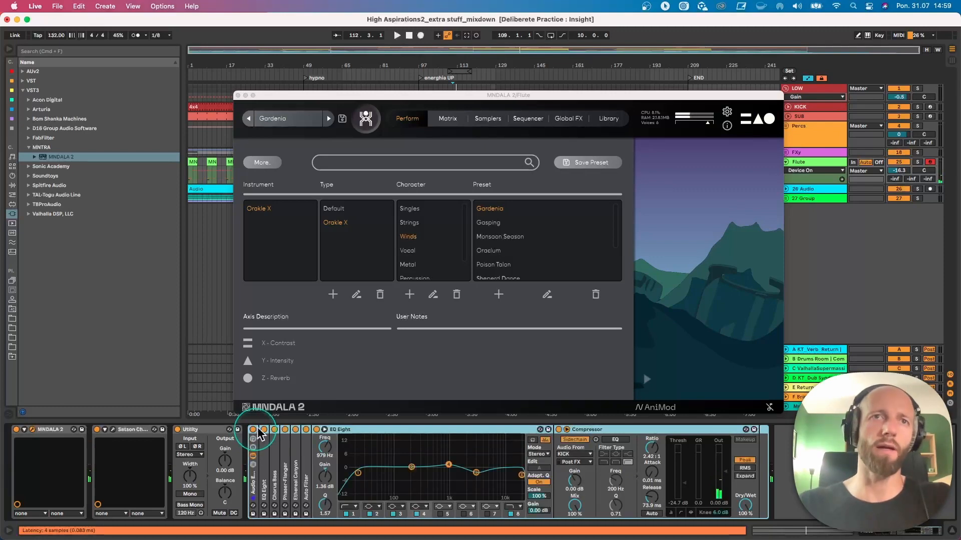
- Unfold and refold EQ Eight, Chorus Bass, Phaser-Flanger and Ethereal Canyon in the rack one by one to examine their settings
double_click(266, 470)
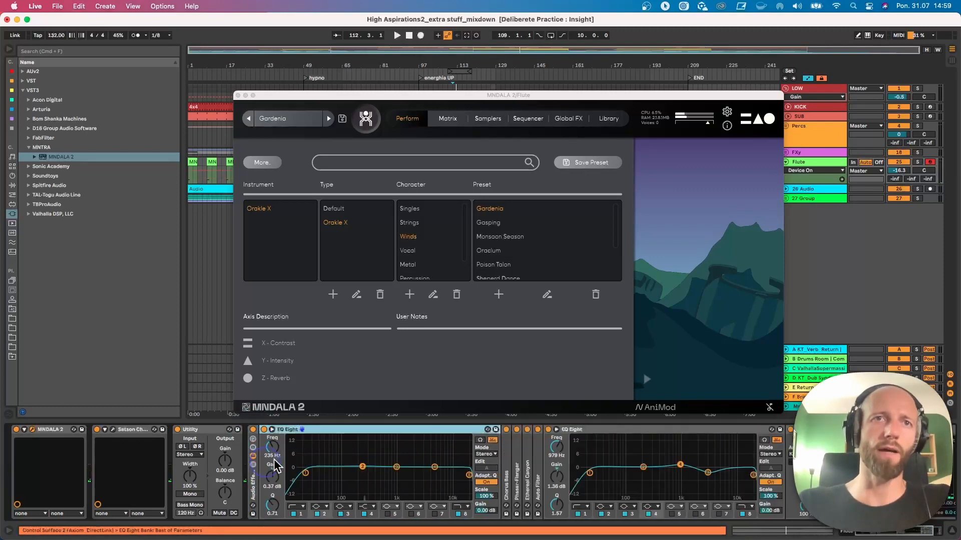
double_click(315, 438)
double_click(278, 457)
click(342, 430)
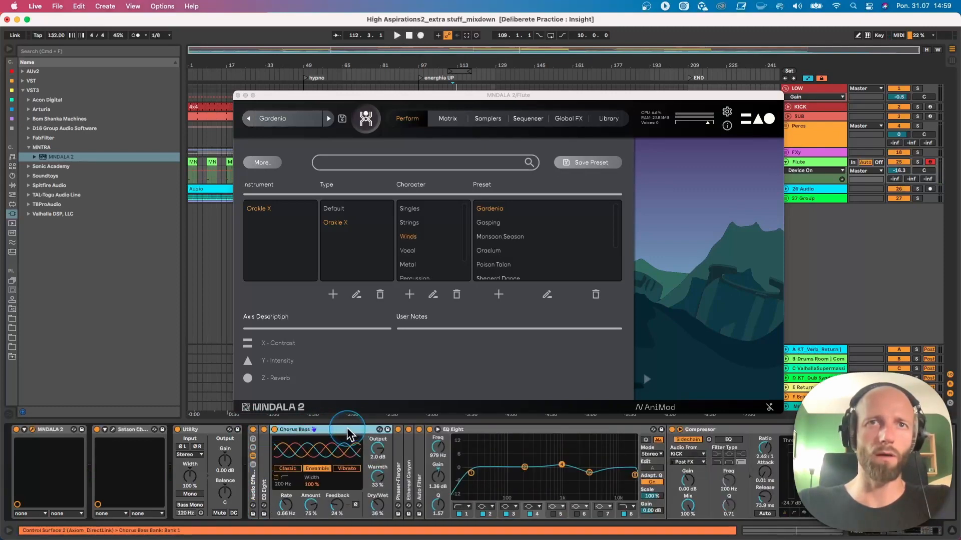
double_click(347, 431)
double_click(286, 460)
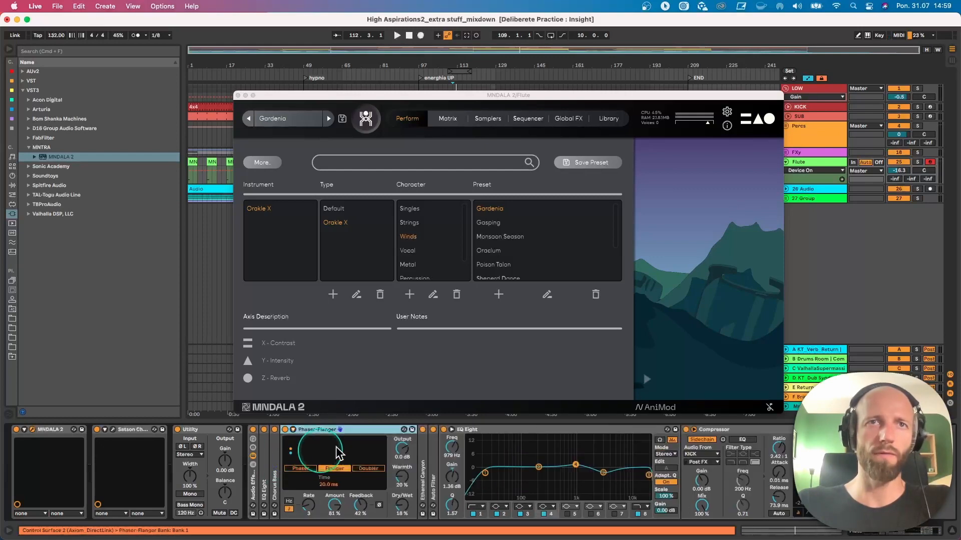
double_click(362, 431)
double_click(297, 458)
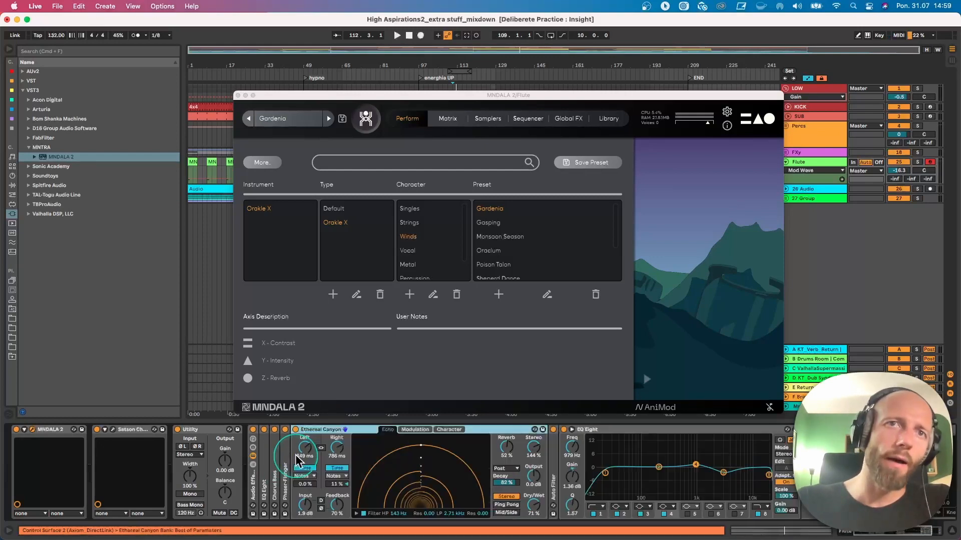
double_click(342, 430)
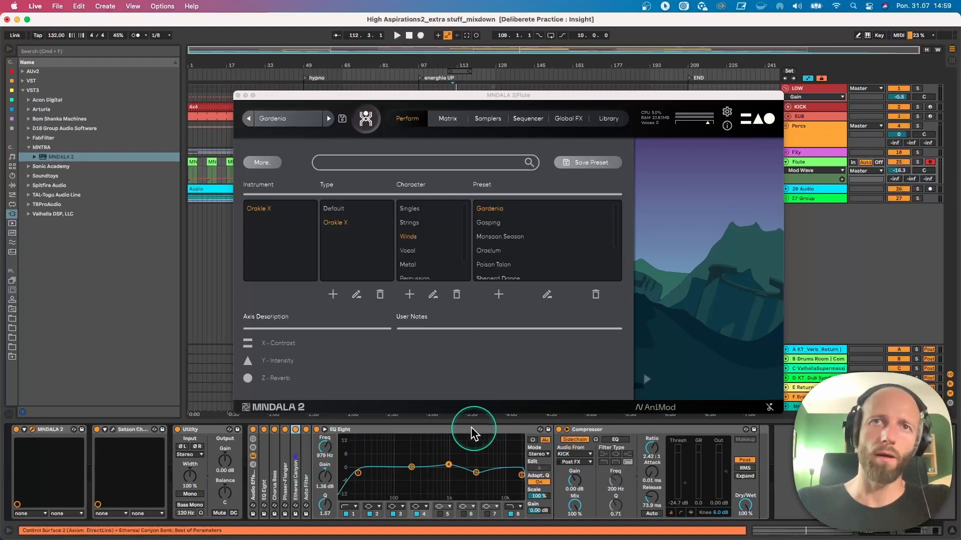
- Fold EQ Eight in the rack and listen to the Flute track in the mix and soloed, leaving the MNDALA 2 window closed
double_click(456, 432)
key(space)
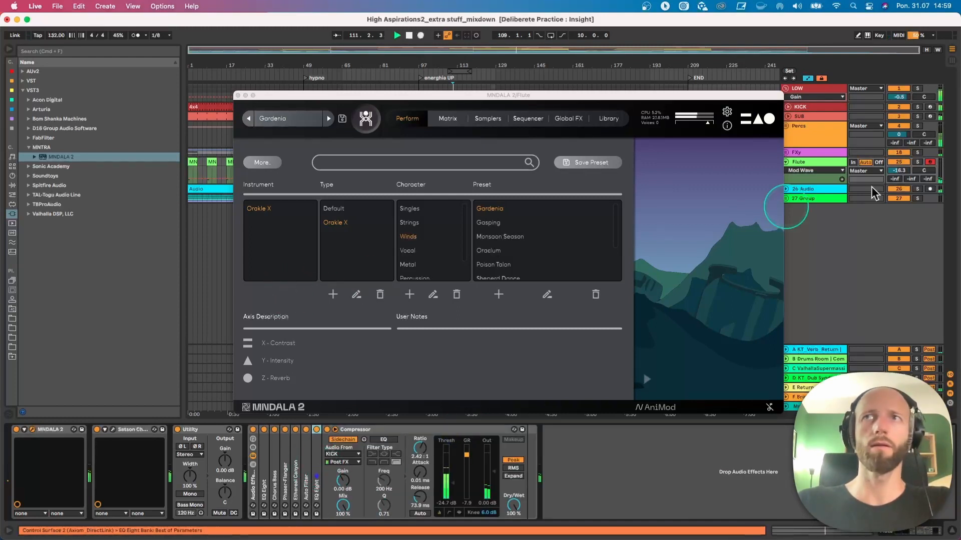
key(space)
click(918, 163)
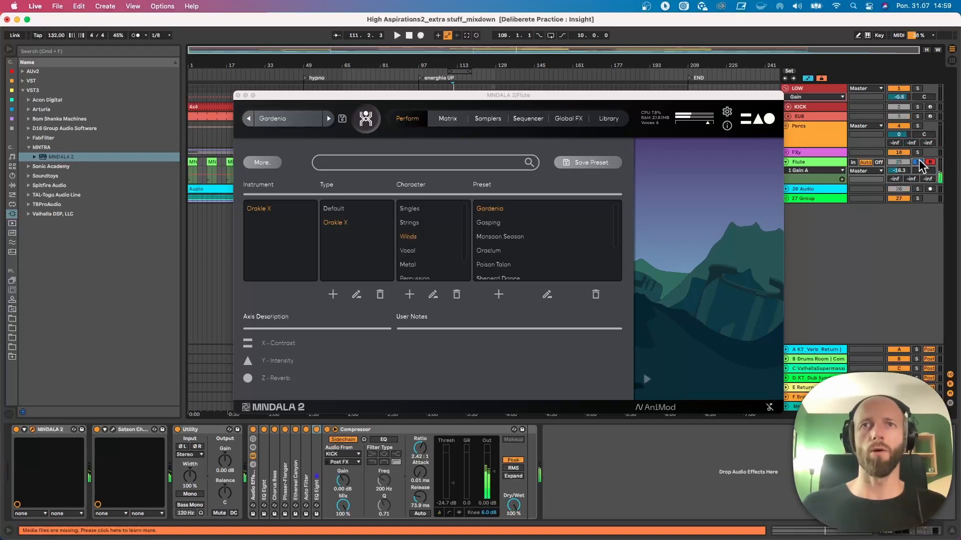
click(237, 95)
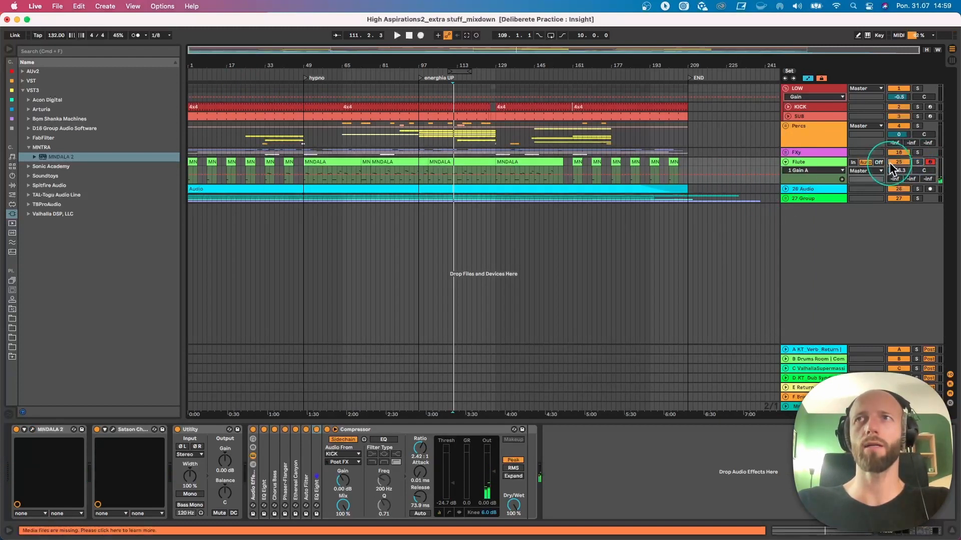
- Fold the Flute track, unfold 26 Audio and play it soloed from bar 101
click(785, 163)
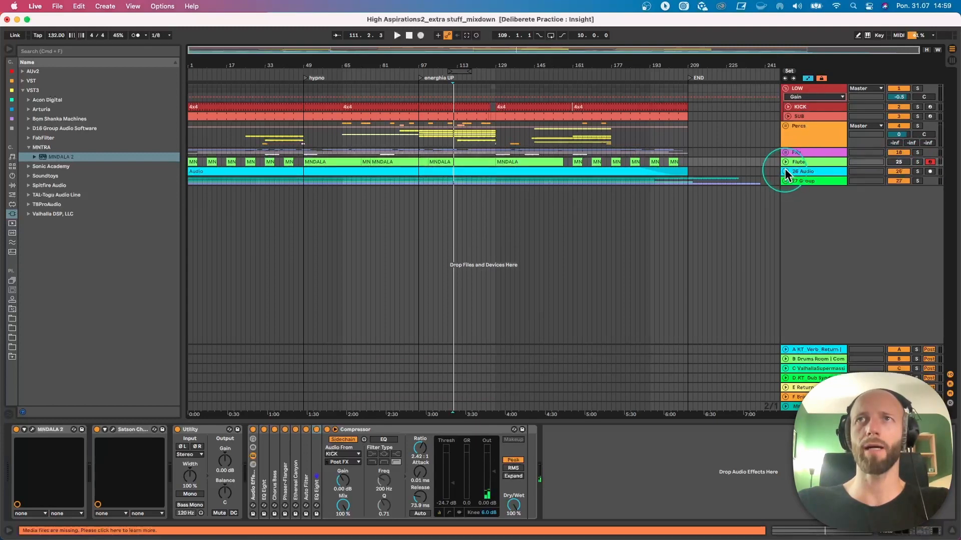
click(785, 171)
click(418, 209)
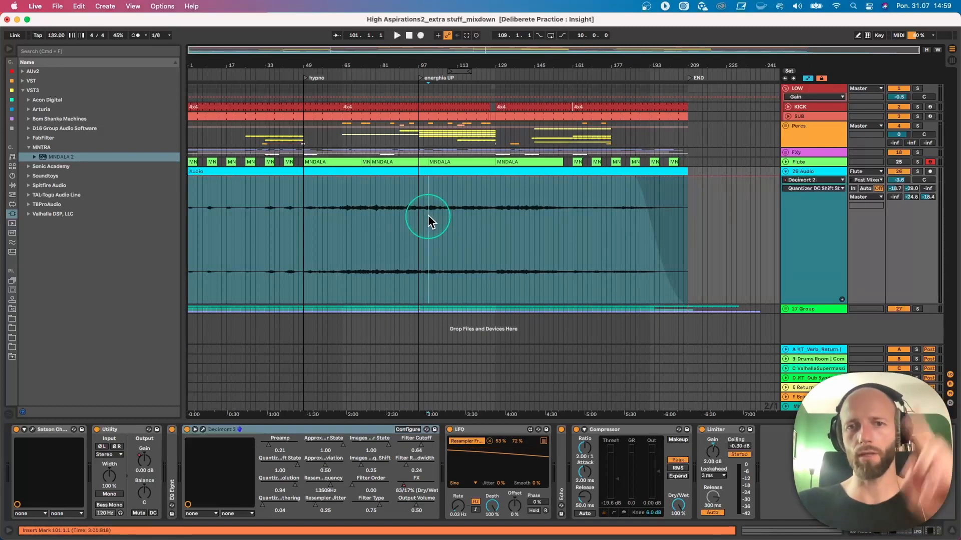
key(space)
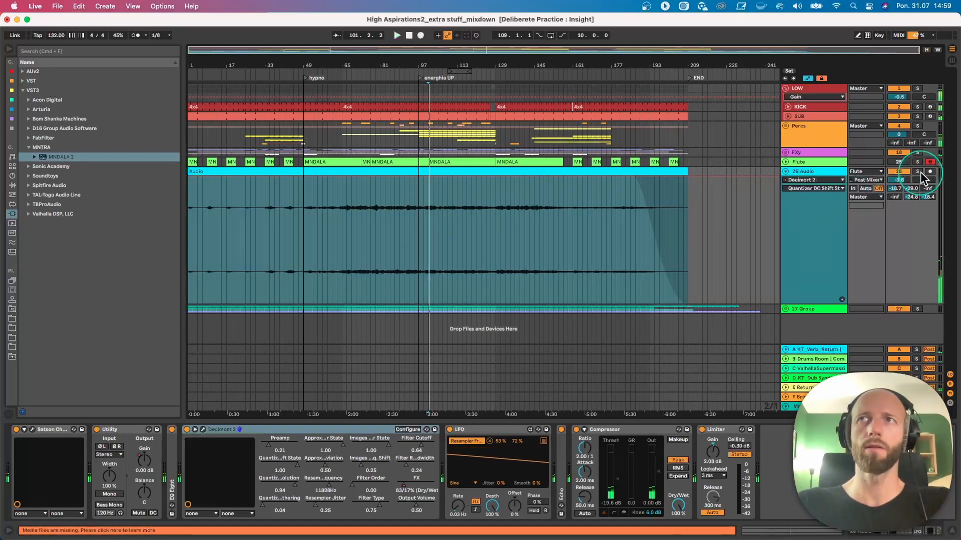
click(920, 173)
- Compare the soloed 26 Audio track with Decimort 2 switched off and on
click(575, 343)
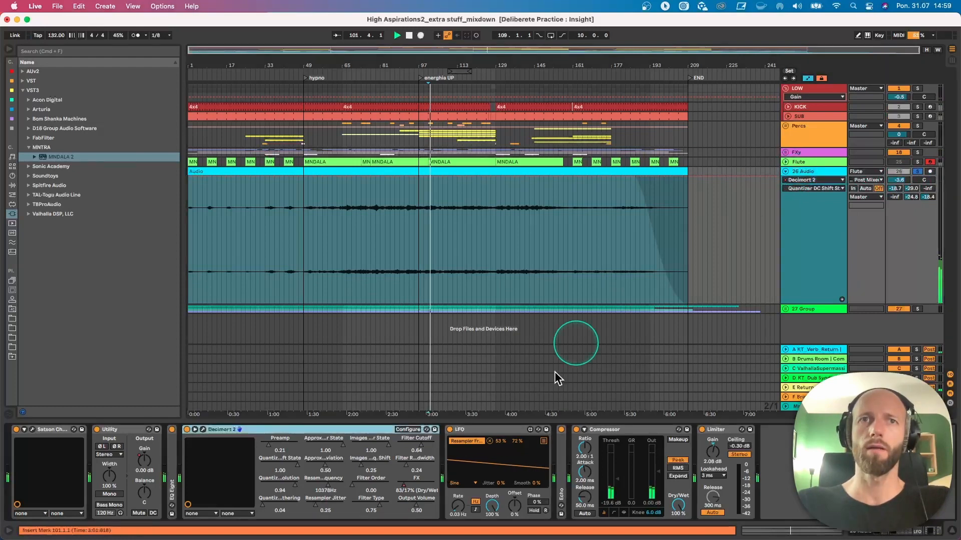
click(187, 430)
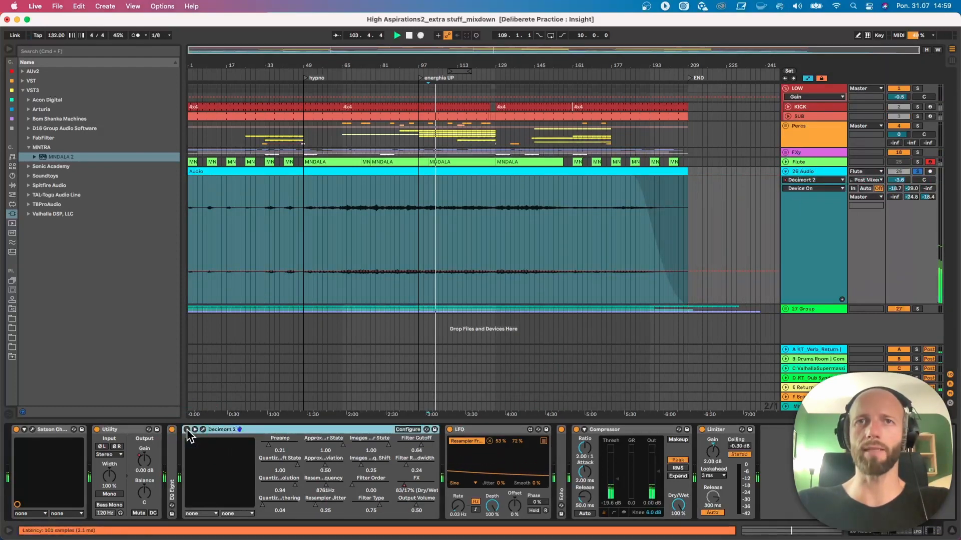
click(187, 429)
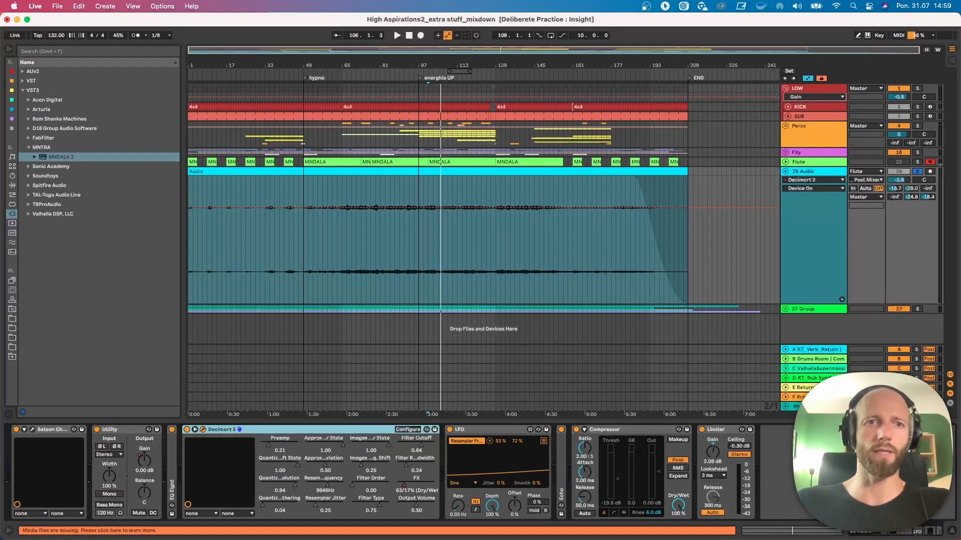
- Examine Decimort 2's resampler frequency and its LFO modulation in the plug-in window, and compare the device switched off and on during playback
drag(293, 237, 273, 222)
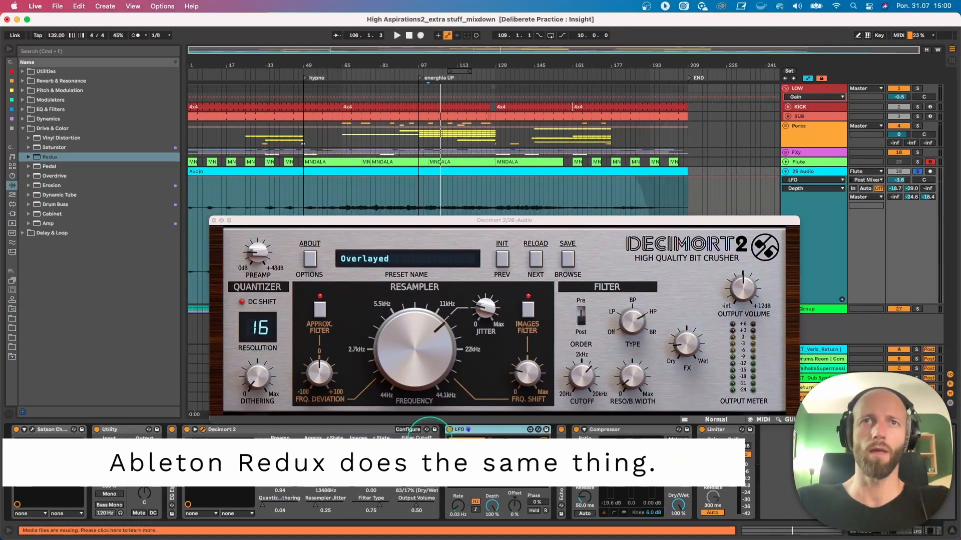
click(414, 339)
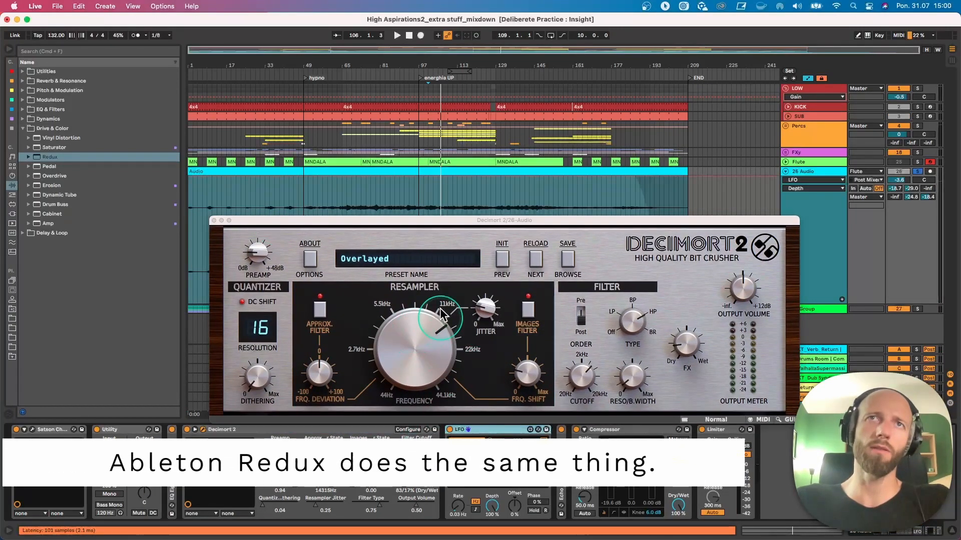
click(479, 430)
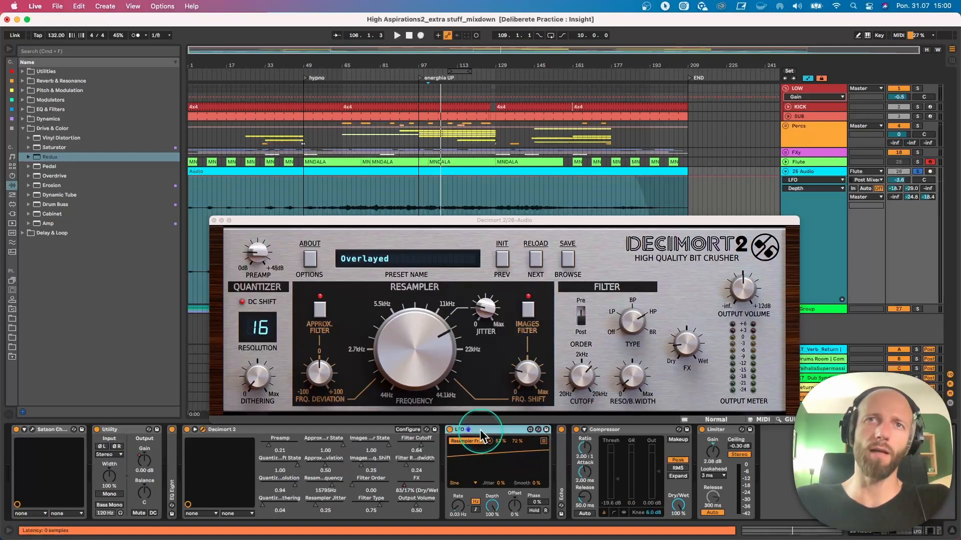
click(447, 345)
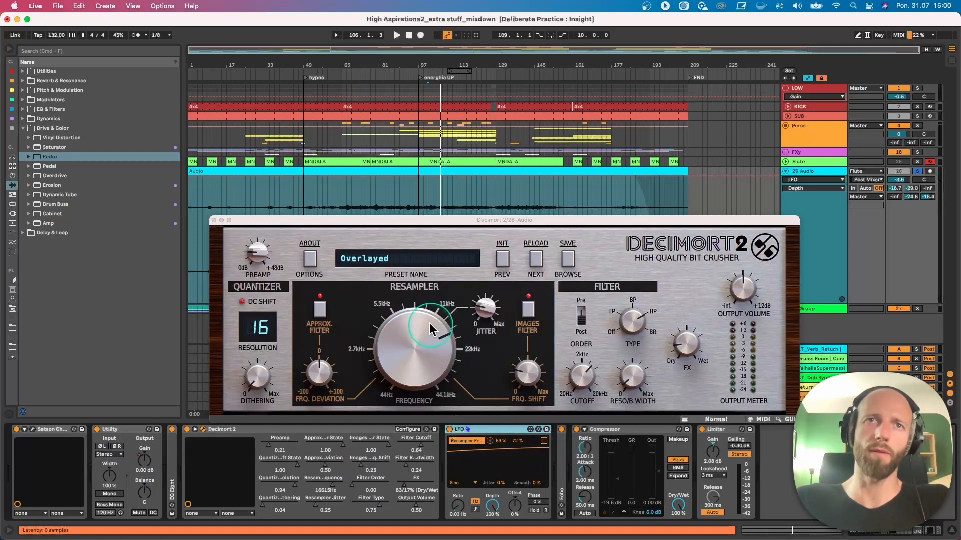
key(space)
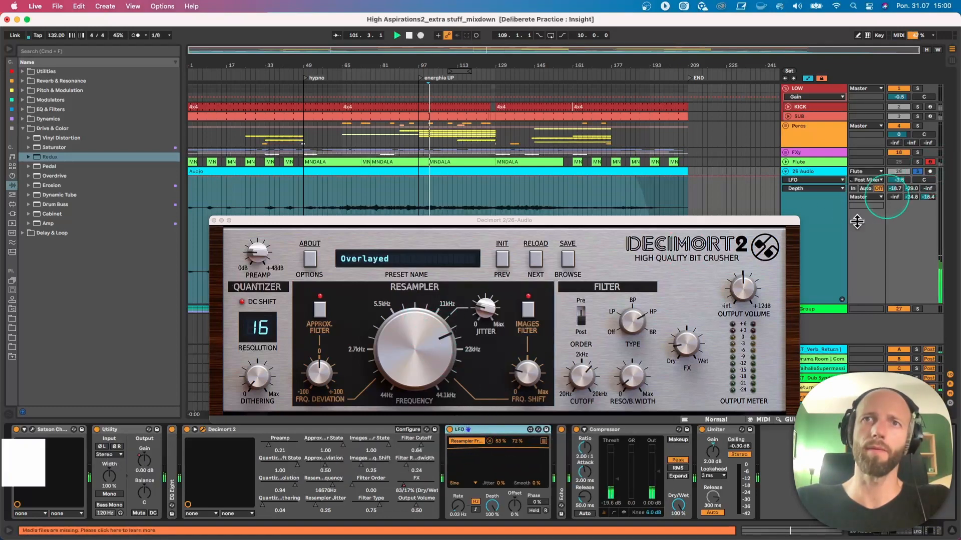
click(189, 431)
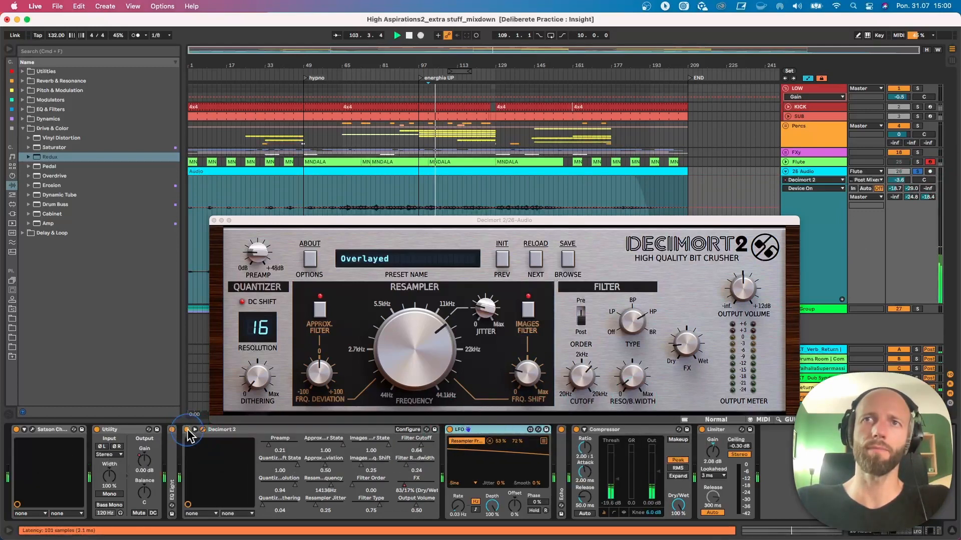
- Set Decimort 2's FX mix to 89/11% (Dry/Wet) and check 26 Audio unsoloed in the full mix
click(590, 368)
drag(687, 344, 690, 362)
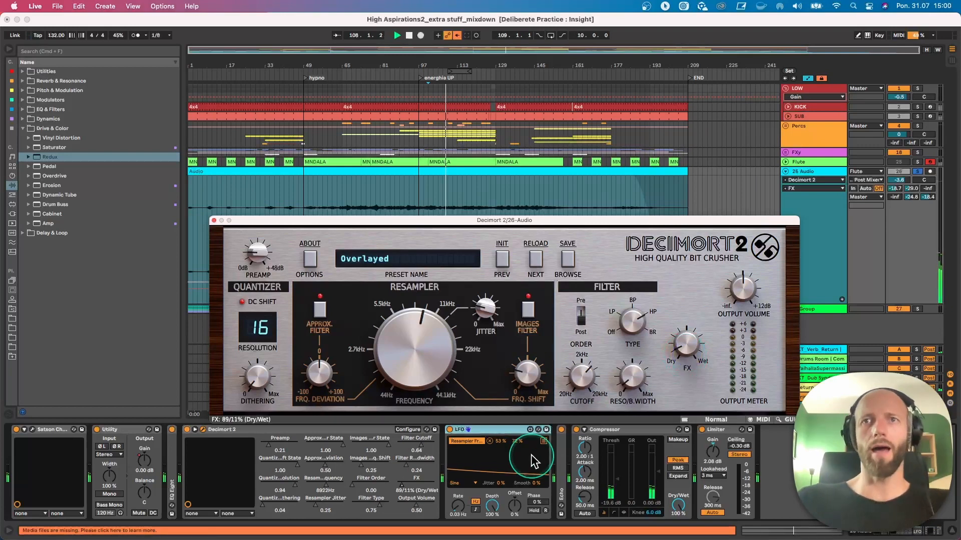
click(917, 172)
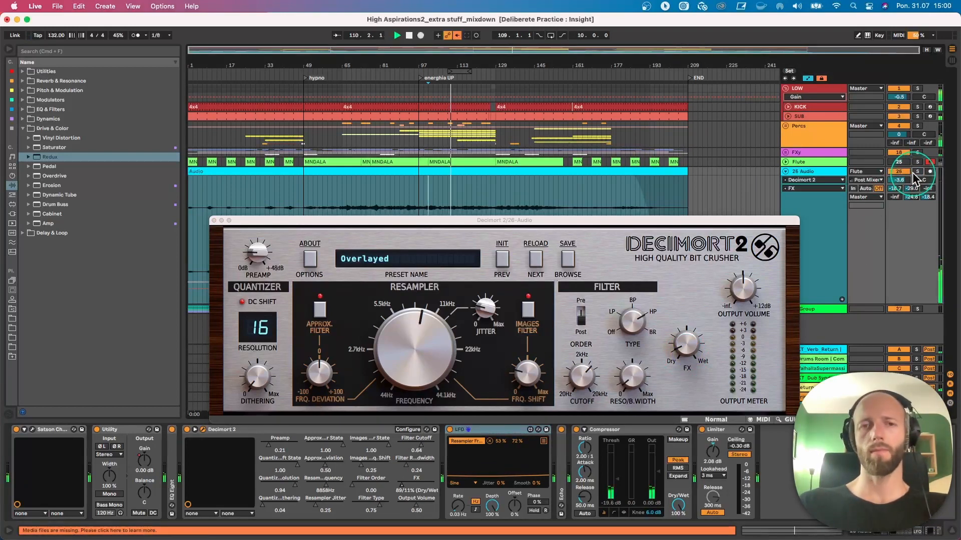
click(907, 180)
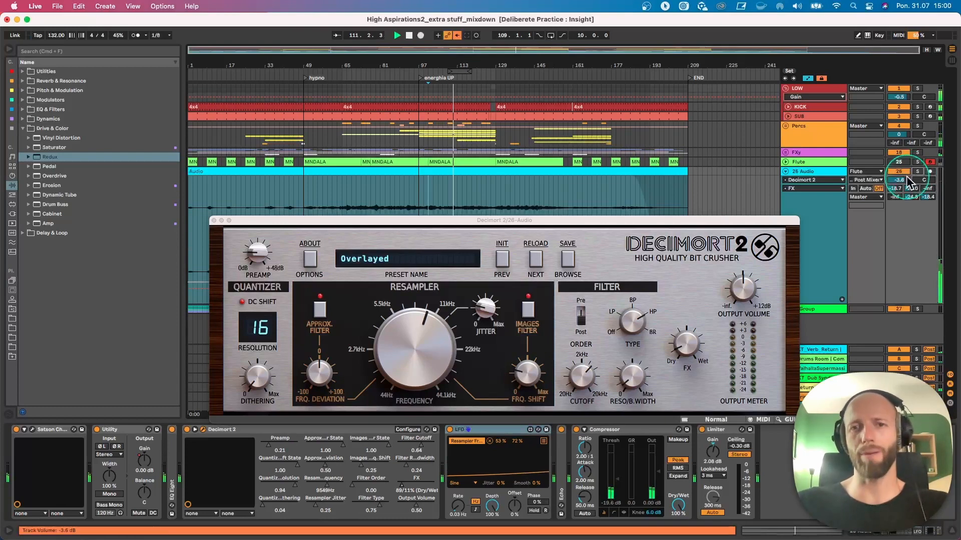
click(778, 235)
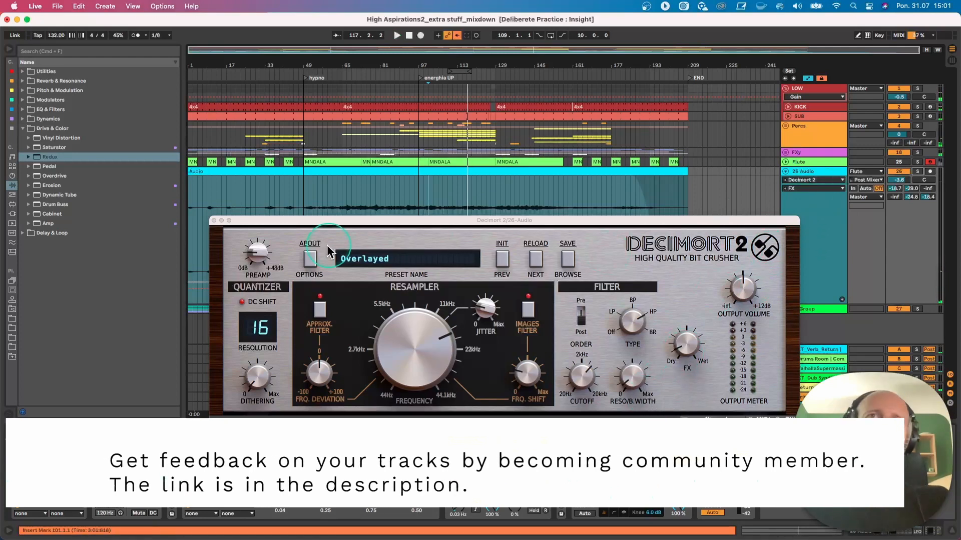
click(213, 221)
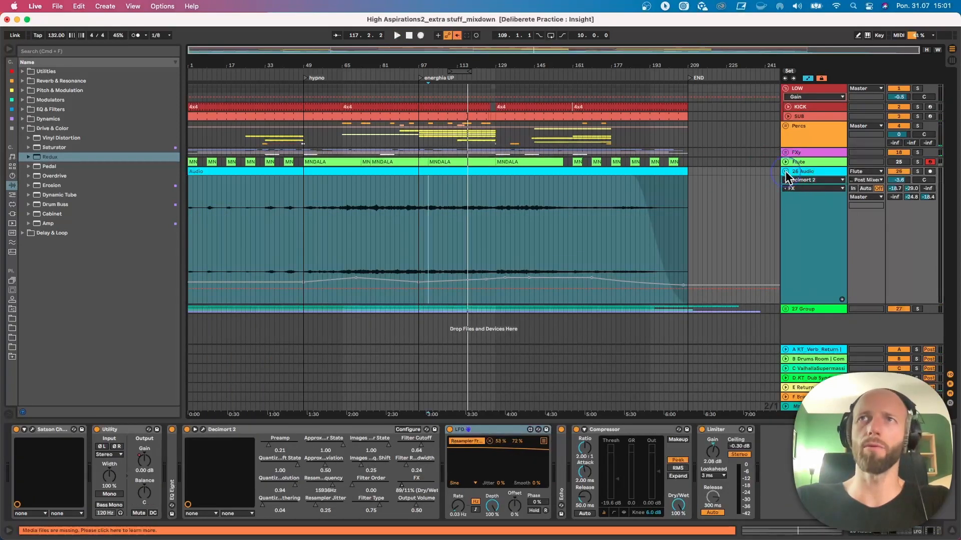
- Fold the 26 Audio track, then unfold the Flute track and enlarge it to show its MIDI notes
click(785, 172)
click(785, 163)
drag(813, 183, 816, 336)
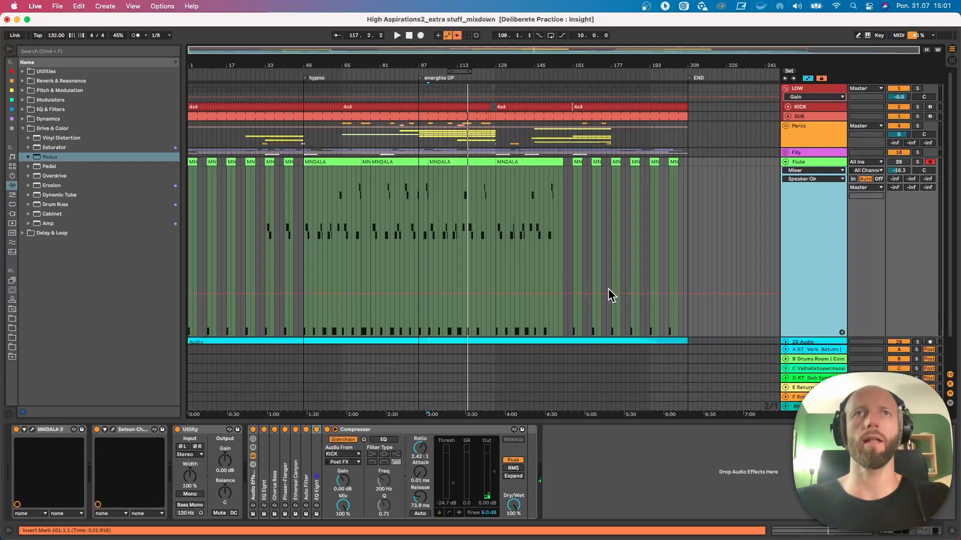
- Examine the notes of the Flute's MNDALA clip starting at bar 49, then hide the clip detail view
drag(307, 61, 355, 60)
double_click(357, 160)
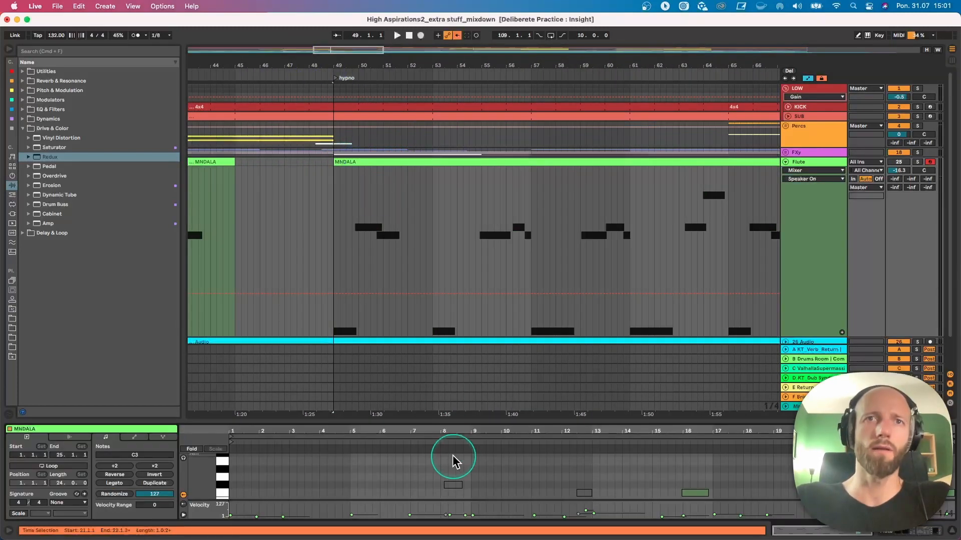
drag(446, 413, 431, 264)
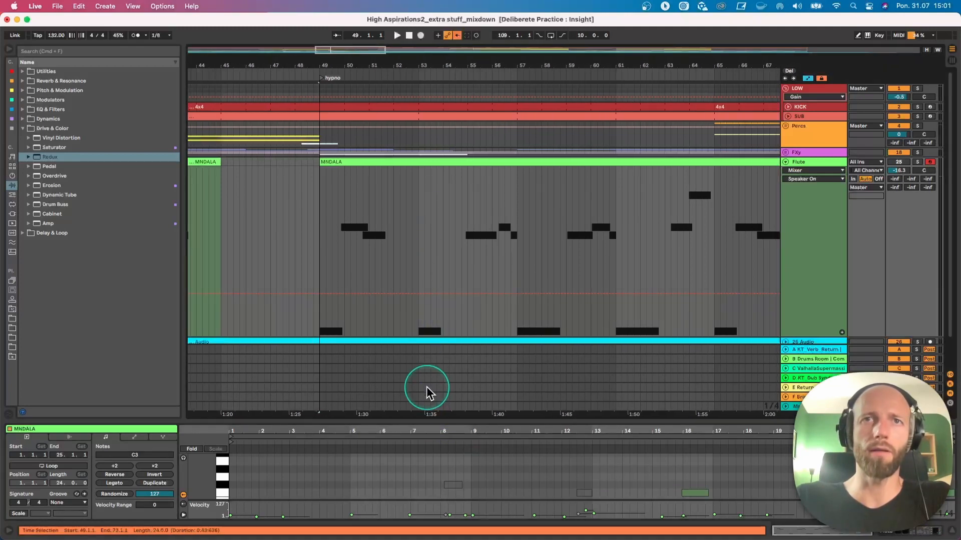
key(w)
key(super+alt+l)
- Play the full arrangement from bar 158, in the gap after the Flute's long MNDALA clips
drag(197, 64, 200, 120)
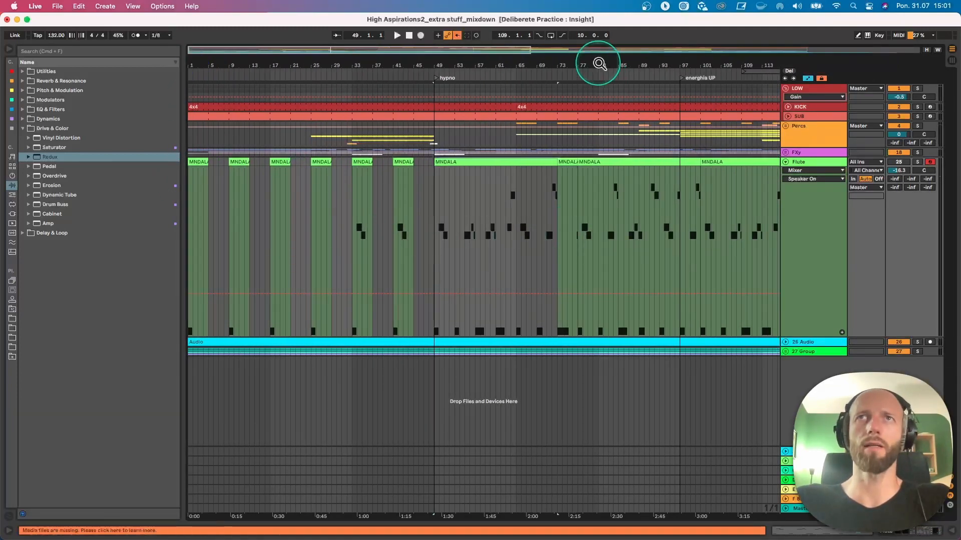
drag(596, 61, 578, 64)
scroll(462, 115, down, 2)
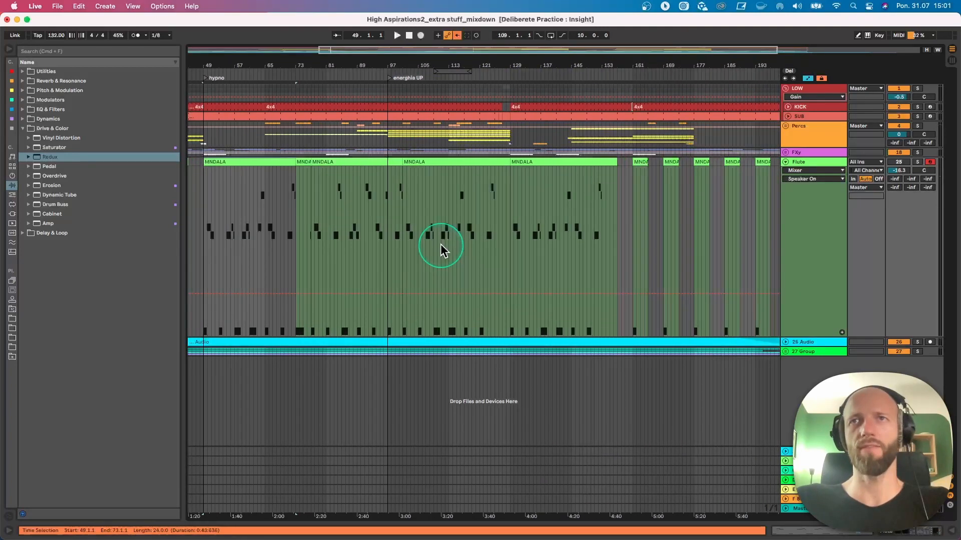
click(620, 192)
key(space)
click(907, 172)
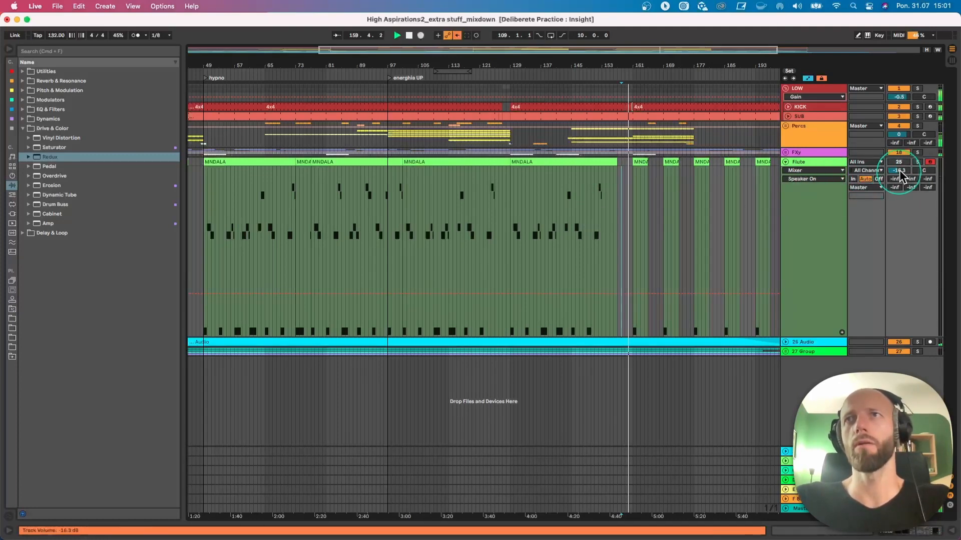
- Unfold the 26 Audio track and briefly toggle its solo on and off during playback, then stop playback
click(786, 152)
click(786, 152)
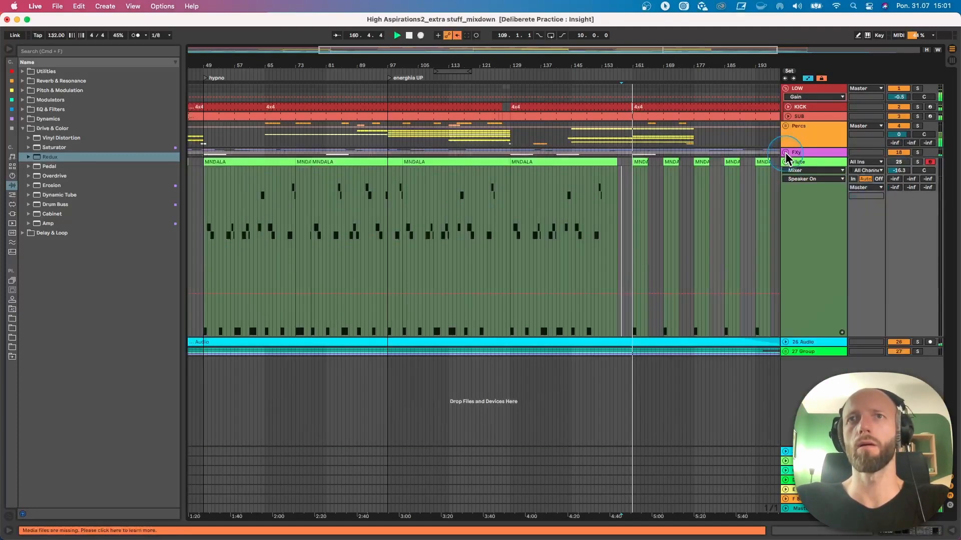
click(785, 342)
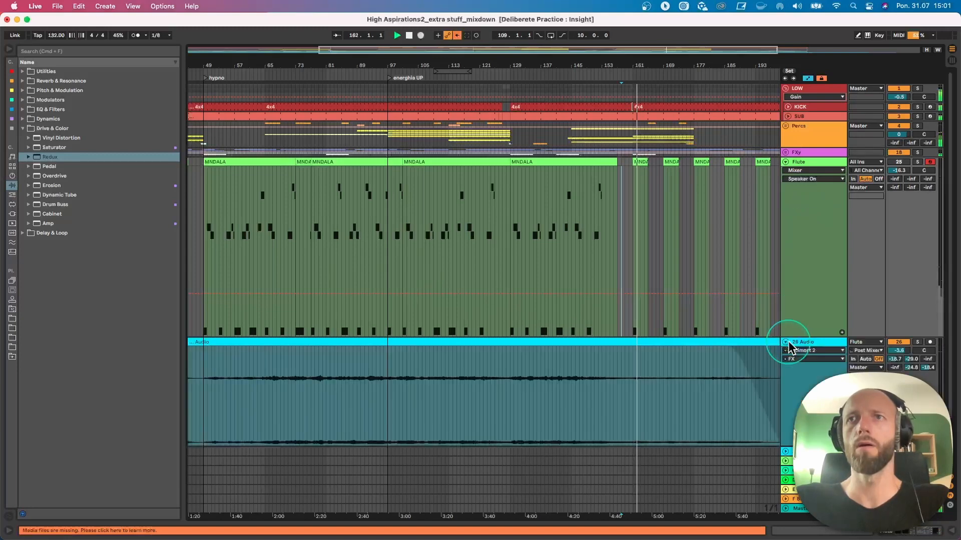
click(919, 344)
click(919, 343)
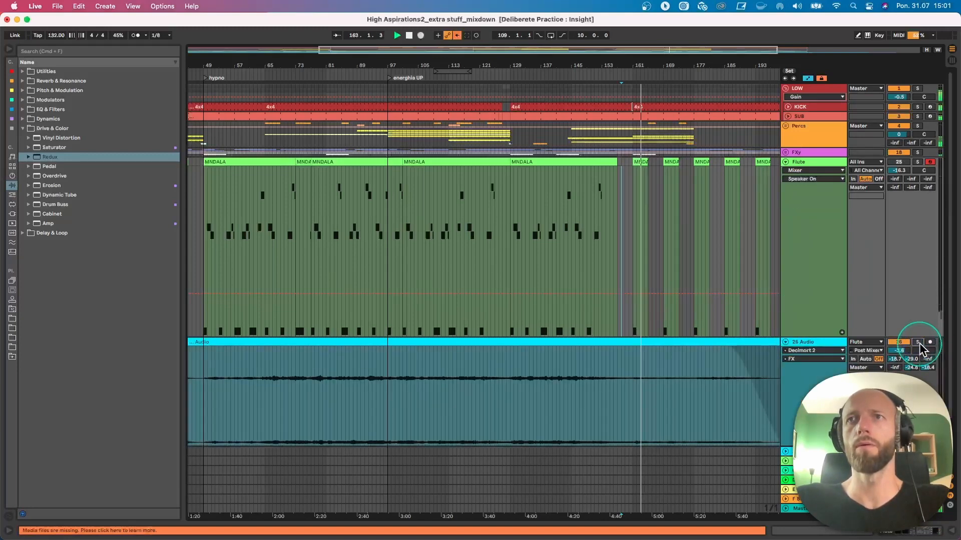
scroll(913, 348, down, 3)
key(space)
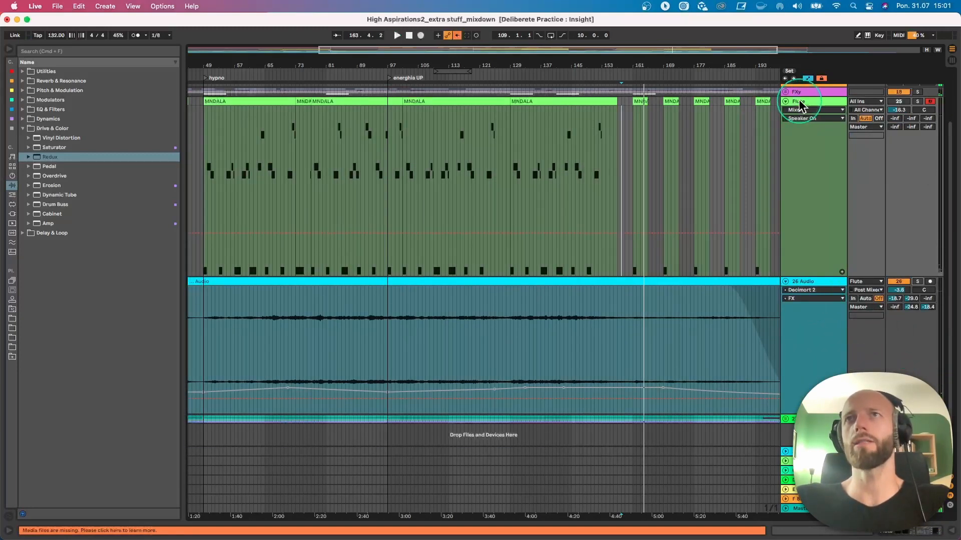
- Show the Perform page of the Flute track's MNDALA 2 instrument to view its axis controls, then close the plug-in window
click(800, 102)
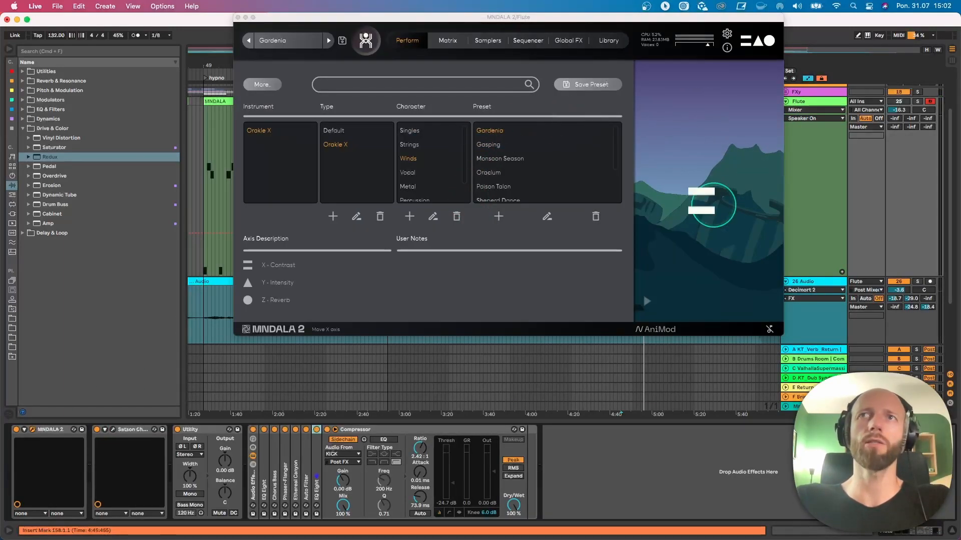
click(403, 44)
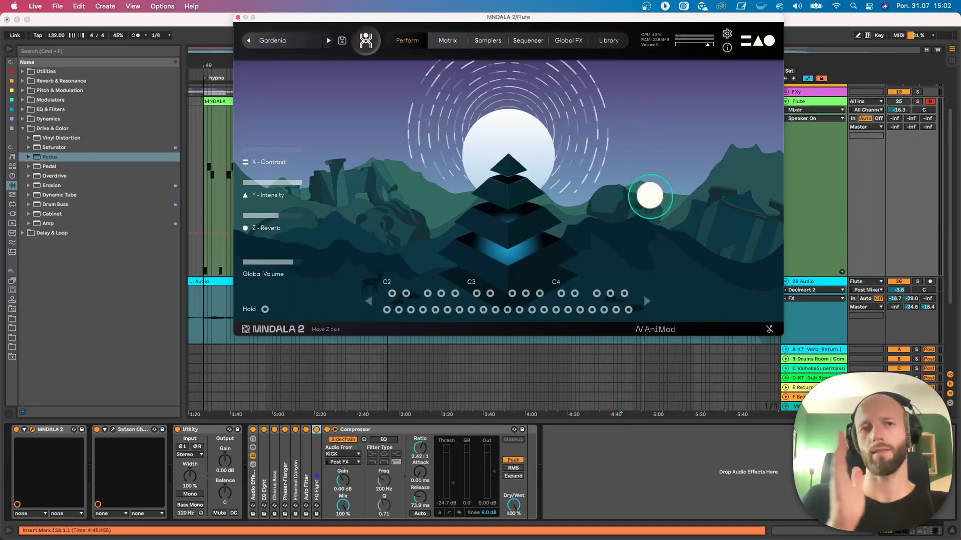
click(237, 17)
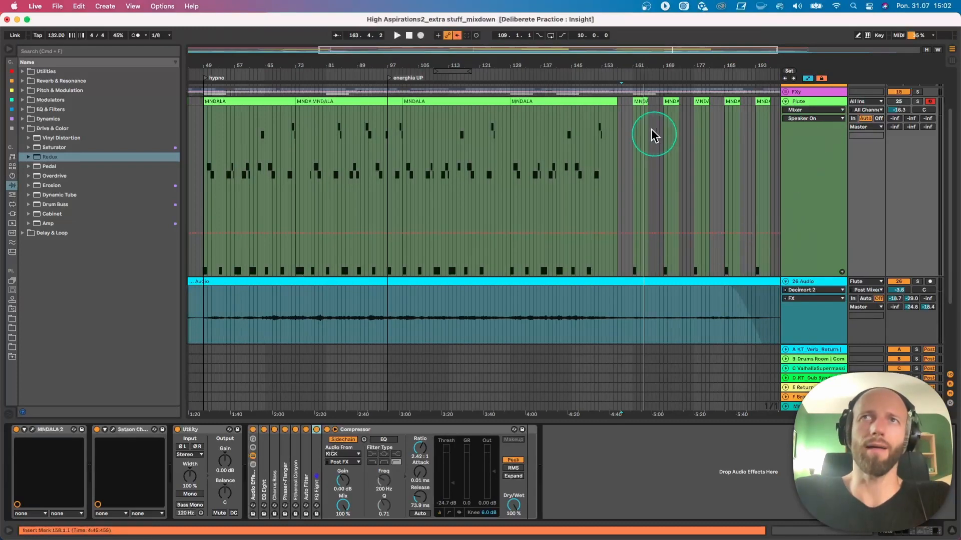
- Open the short MNDALA clip at bar 161 on the Flute track to look at its notes
double_click(641, 101)
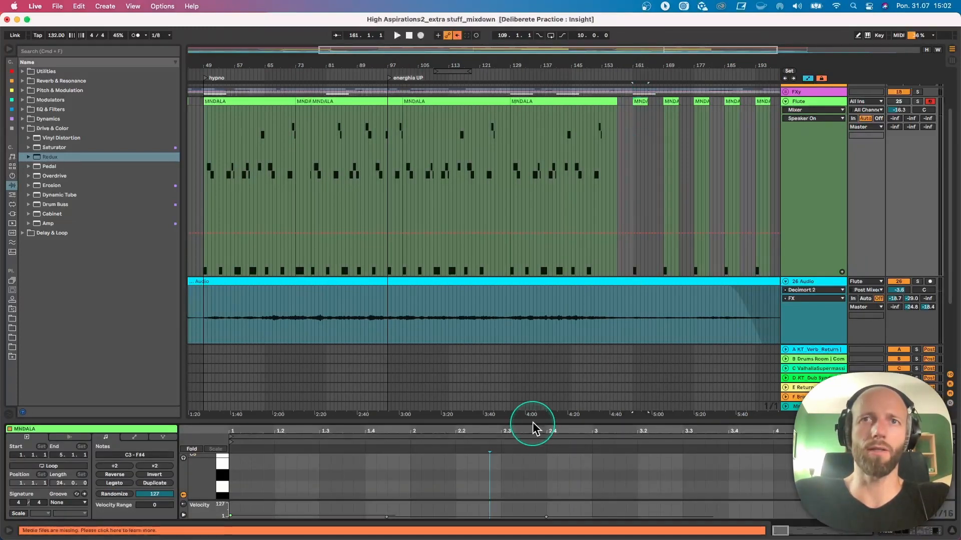
drag(532, 422, 700, 426)
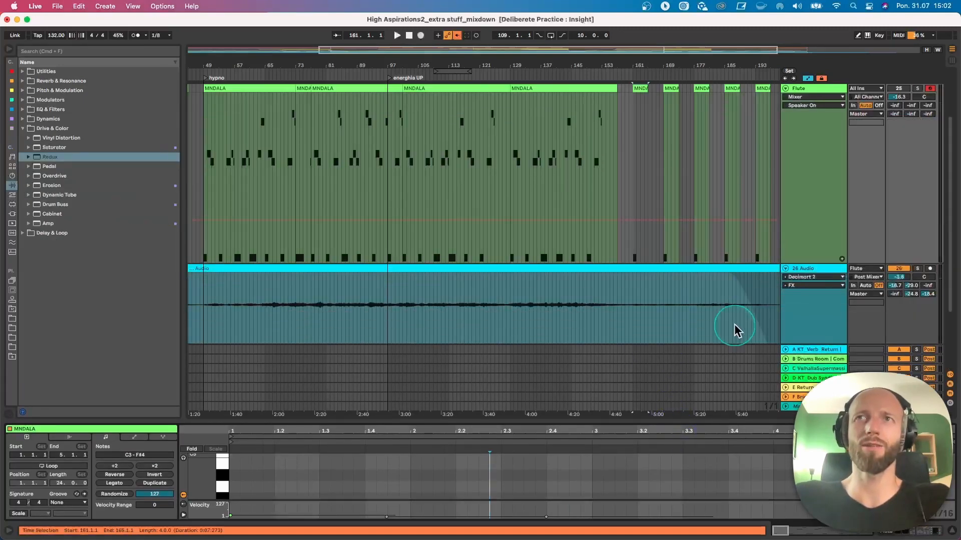
- Fold the Flute track and play the full arrangement from about bar 7
click(785, 89)
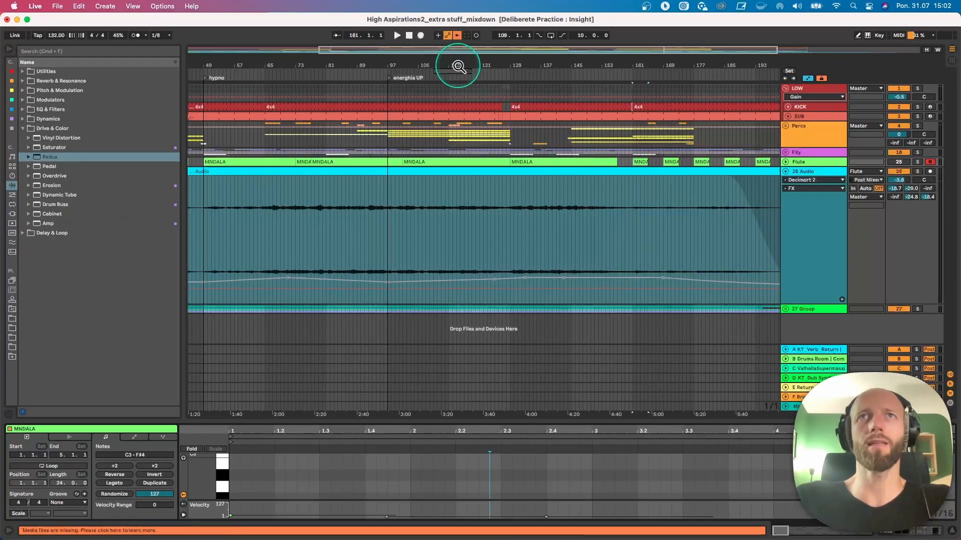
drag(456, 66, 415, 110)
click(456, 38)
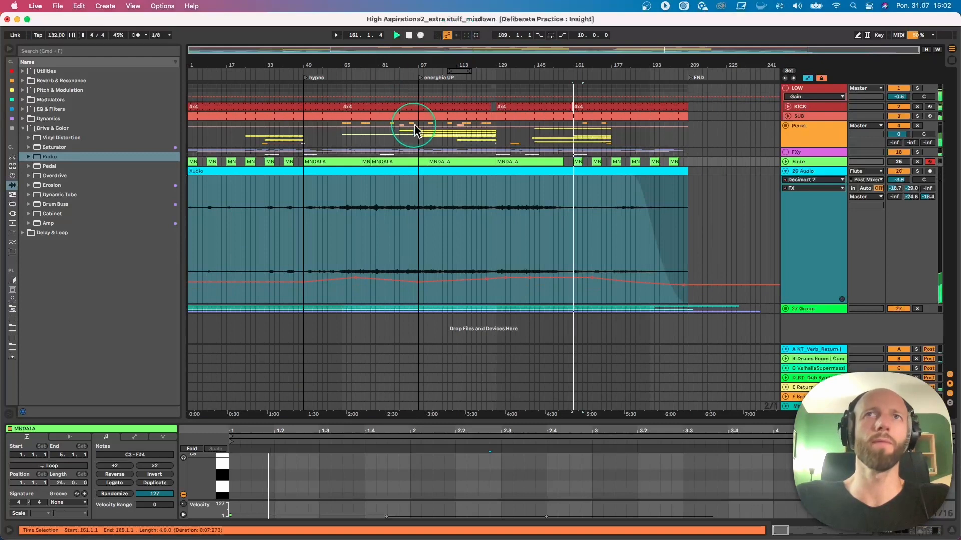
click(203, 76)
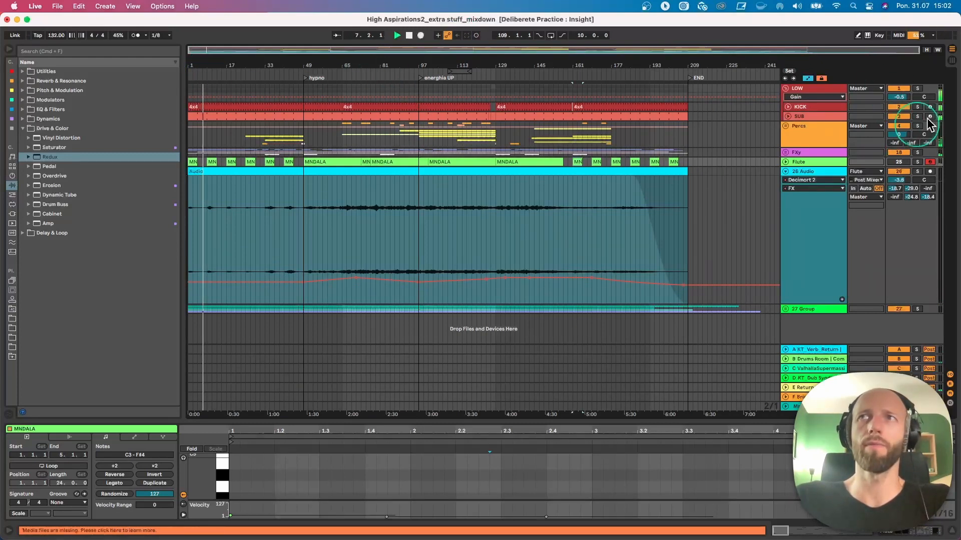
- Solo the LOW group during playback, show the KICK track's devices and unfold the SUB track
click(918, 95)
click(799, 107)
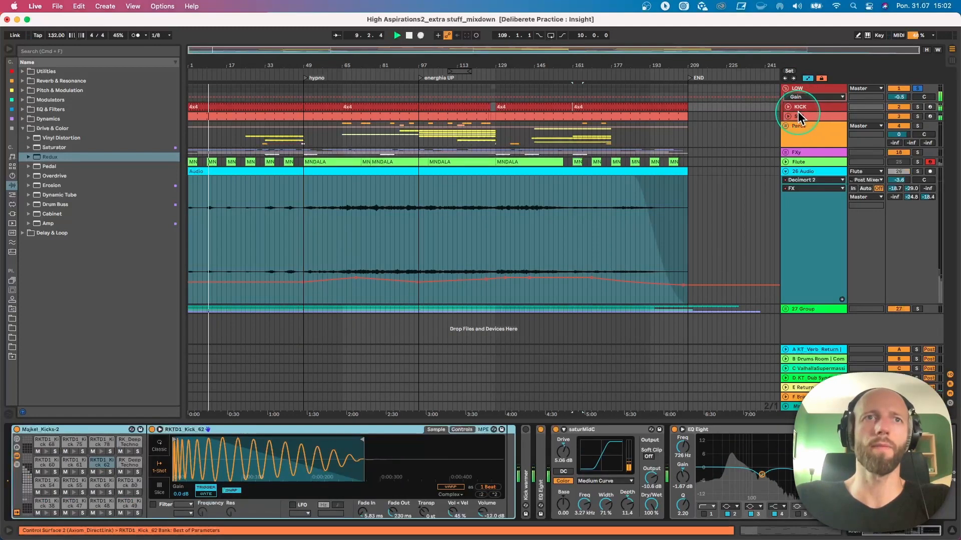
click(798, 117)
click(787, 116)
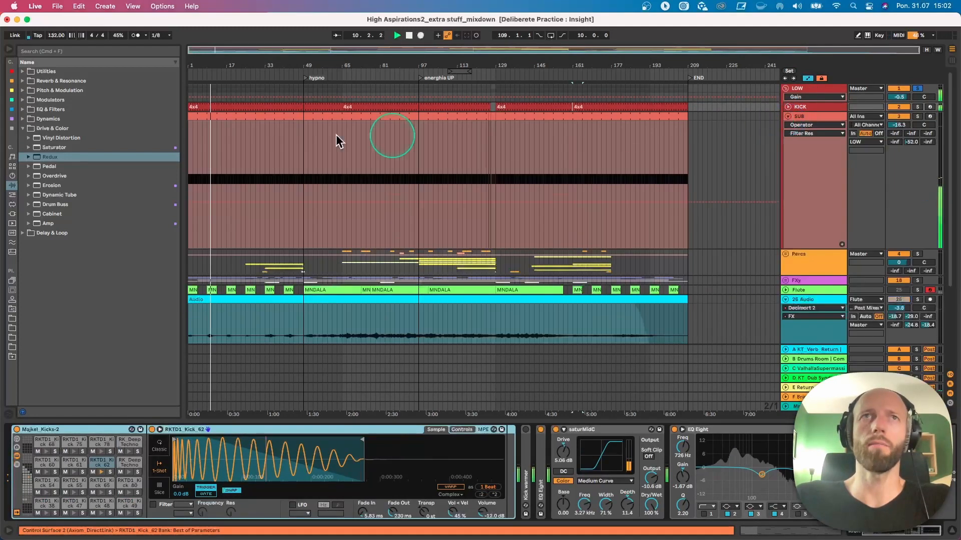
- Open the SUB track's MIDI clip in an enlarged note editor to examine its bass pattern
double_click(198, 118)
drag(498, 418, 530, 211)
click(632, 263)
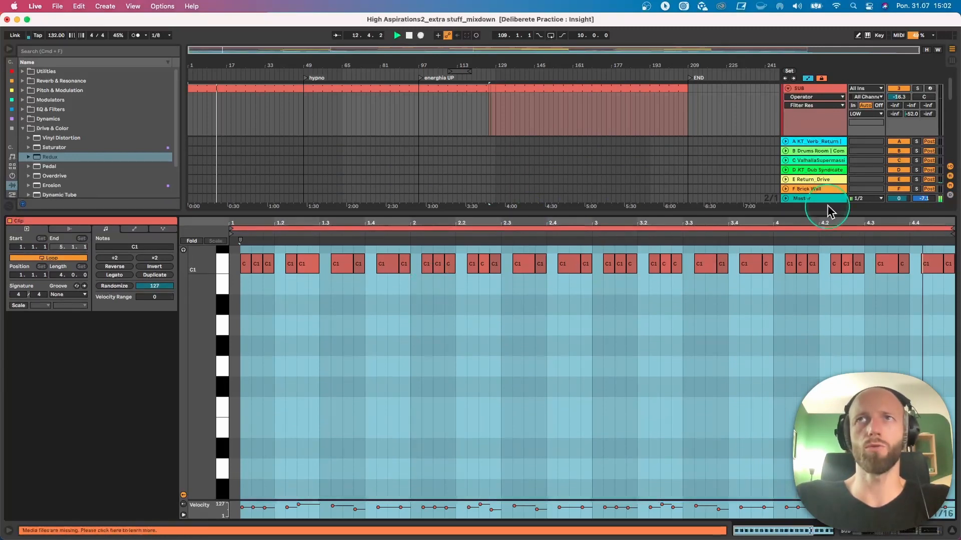
click(353, 299)
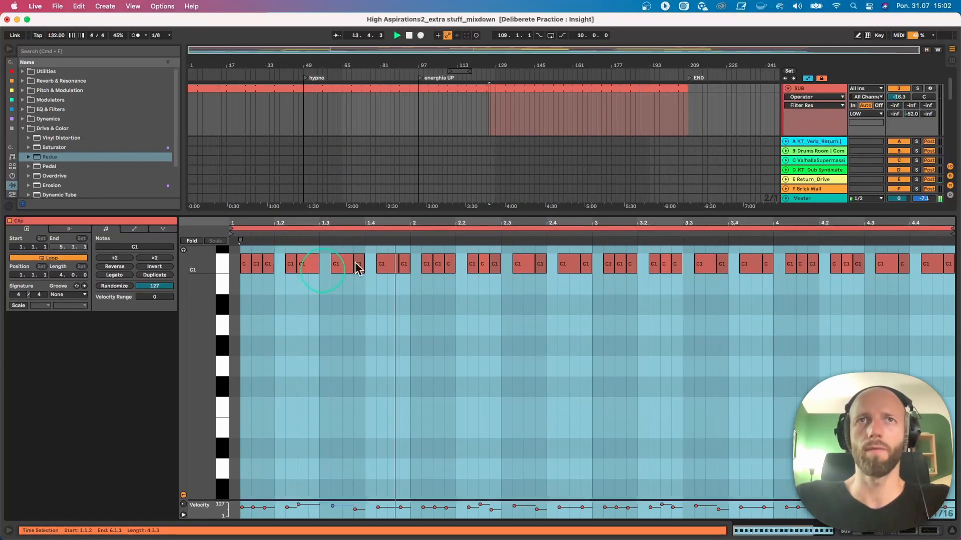
- Show the SUB track's device chain, stop playback and collapse its Operator instrument
double_click(806, 86)
key(space)
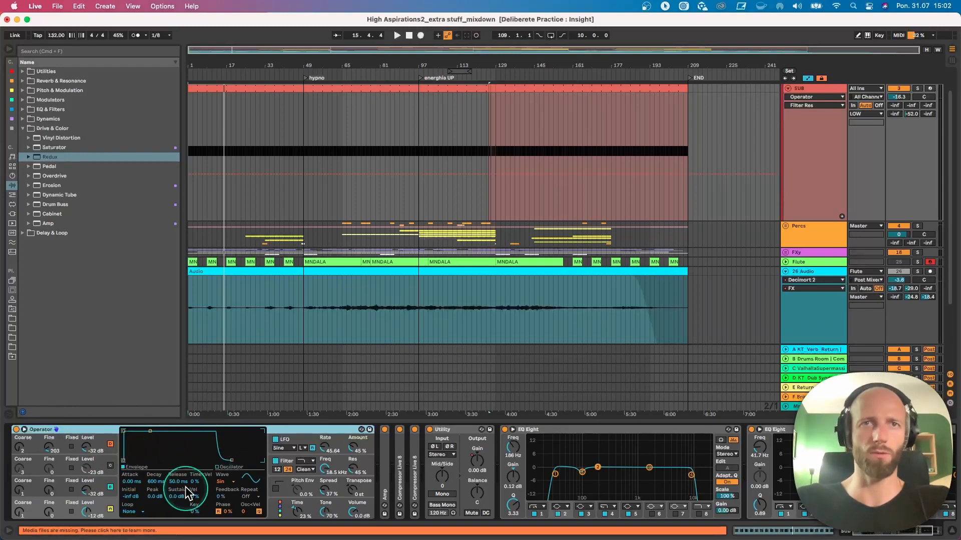
double_click(85, 430)
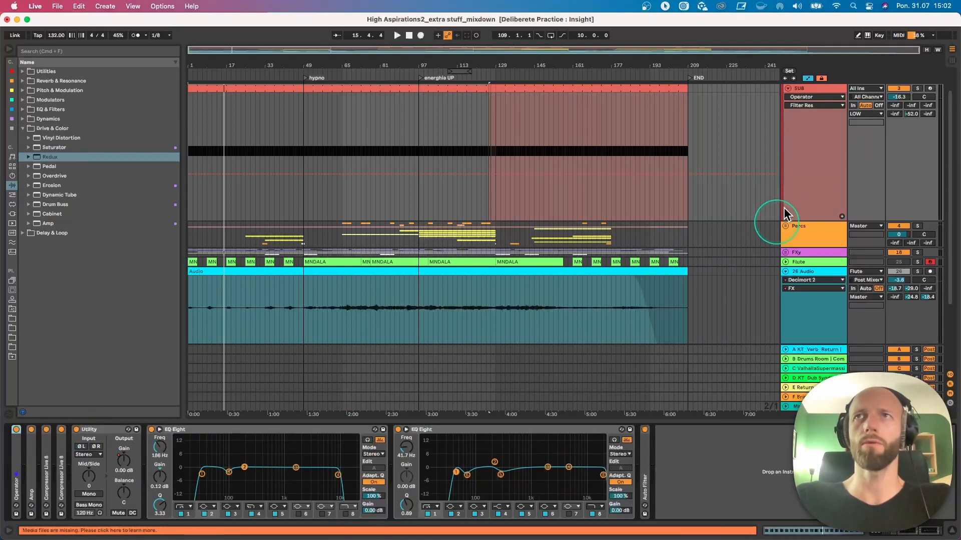
- Fold the SUB track, play from the start of the arrangement and turn off the LOW group's solo
click(788, 89)
key(space)
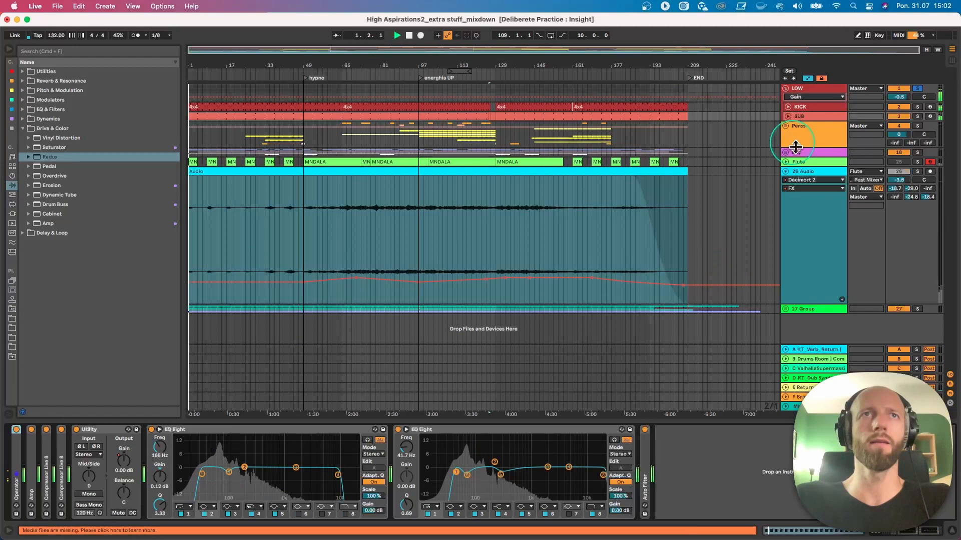
click(918, 88)
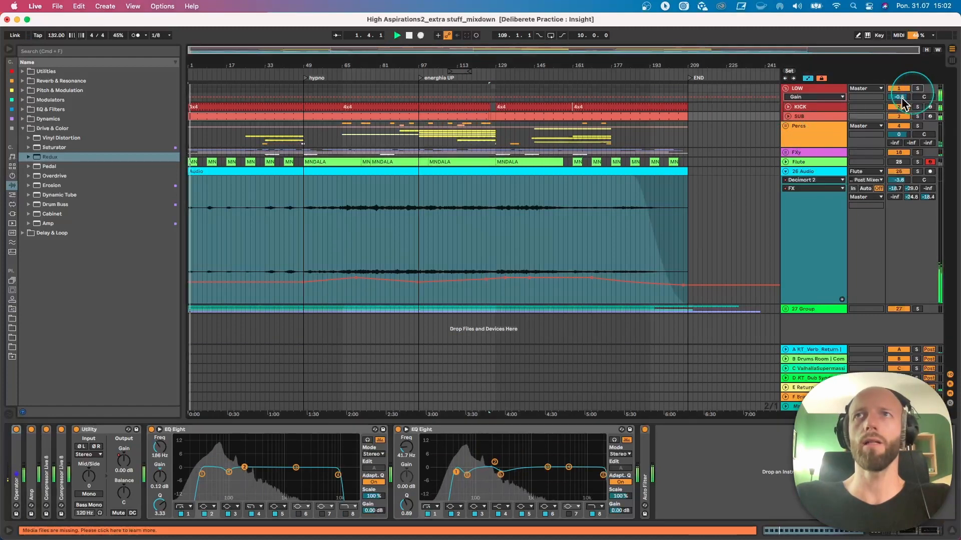
- Unfold the Percs and FXy groups and solo the VOC group to hear it alone
click(786, 127)
scroll(784, 237, down, 5)
click(786, 160)
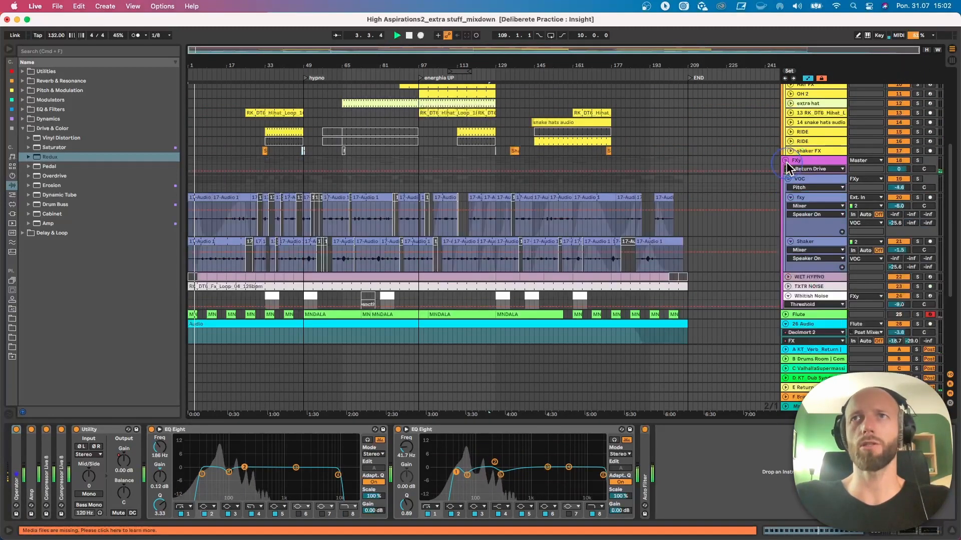
scroll(675, 226, down, 1)
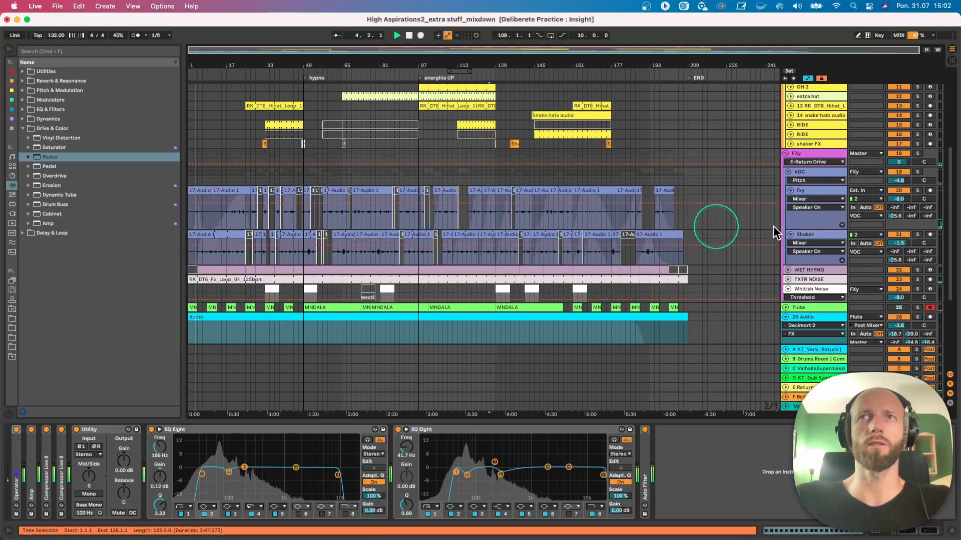
click(918, 172)
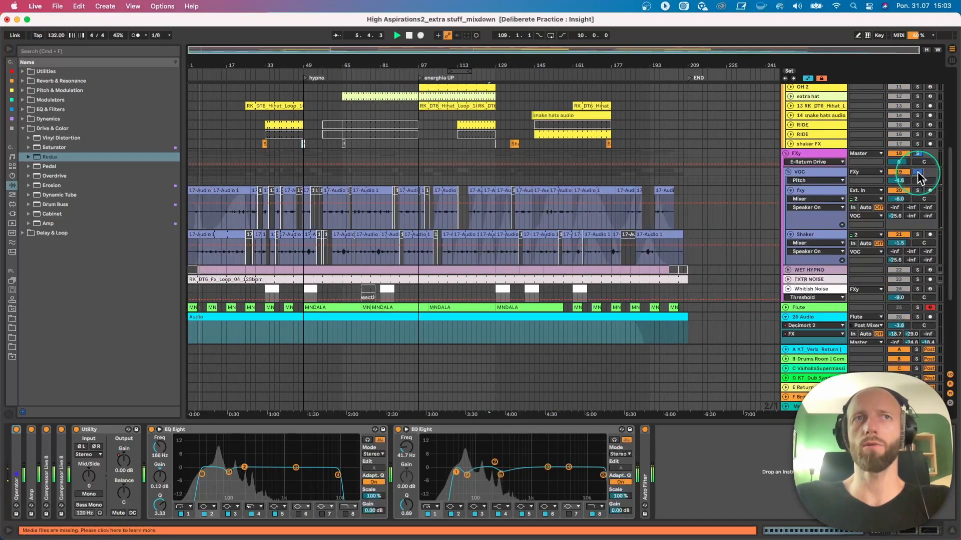
- Solo the TXTR NOISE track in place of VOC and unfold it with its devices shown
click(917, 279)
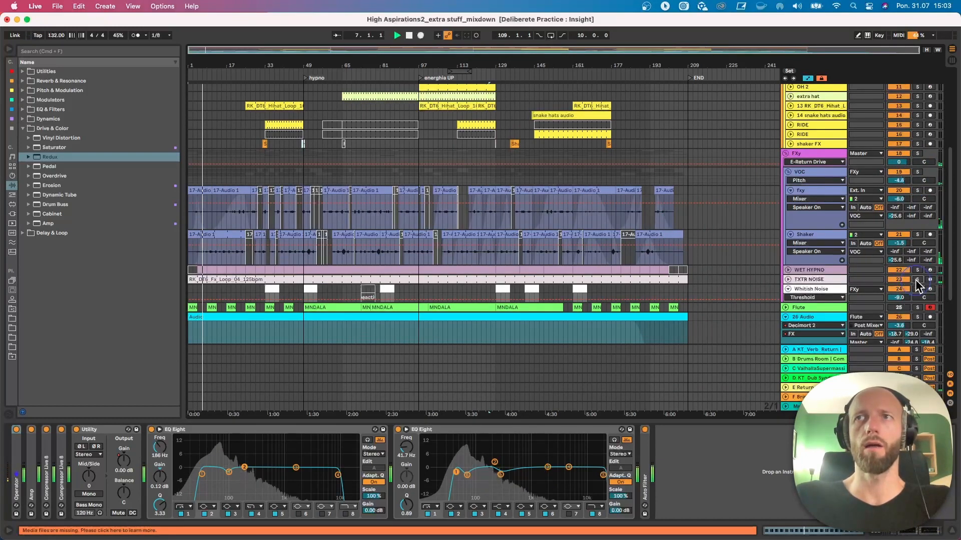
click(812, 280)
click(789, 278)
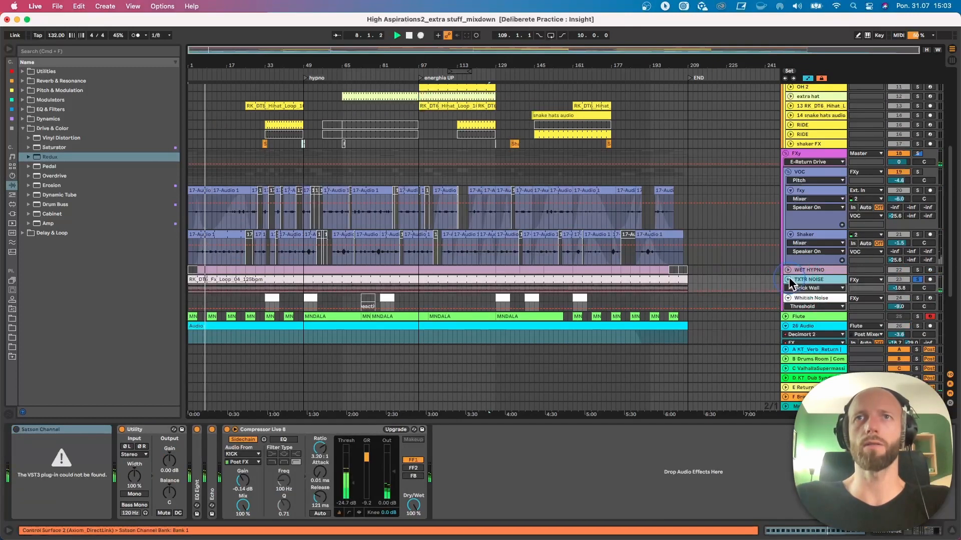
- Open the RK_DT6_Fx_Loop_04_125bpm clip on TXTR NOISE to examine its waveform, then shrink the clip editor
double_click(574, 279)
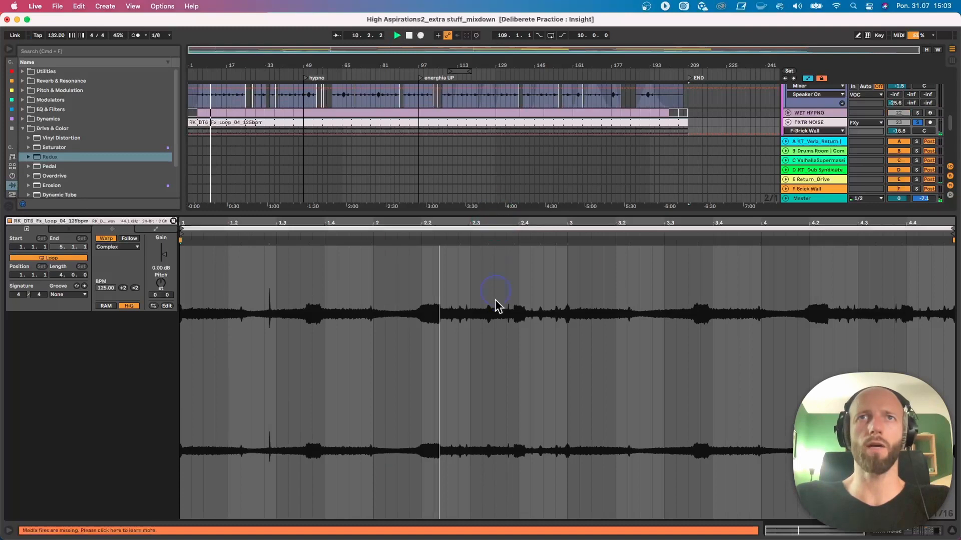
drag(496, 214, 502, 408)
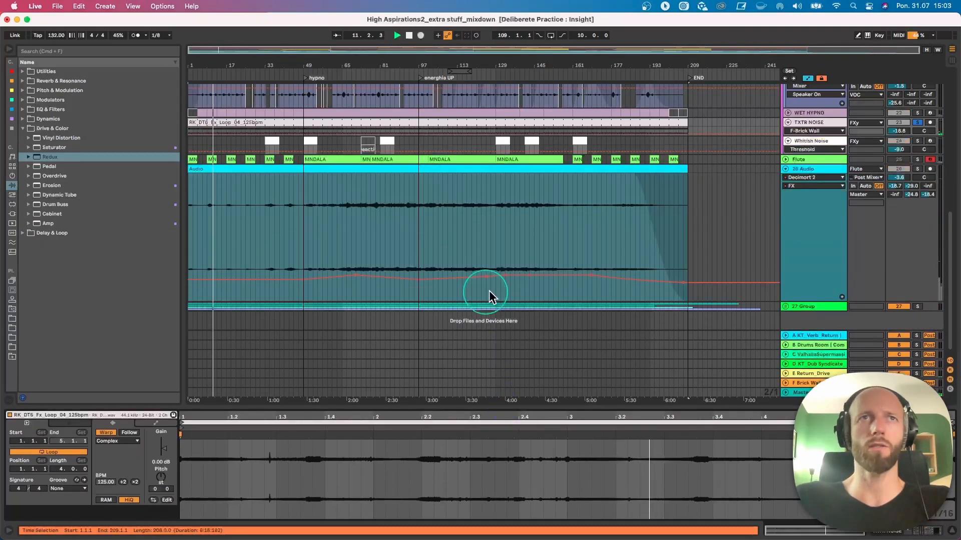
scroll(506, 285, up, 4)
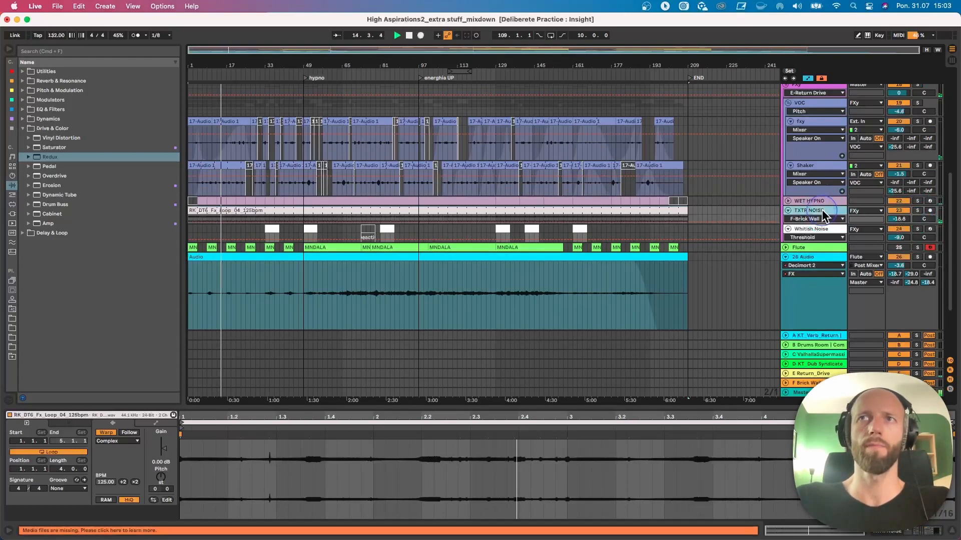
- Inspect the Echo and EQ Eight settings on the TXTR NOISE track, collapsing each device after viewing it
click(857, 223)
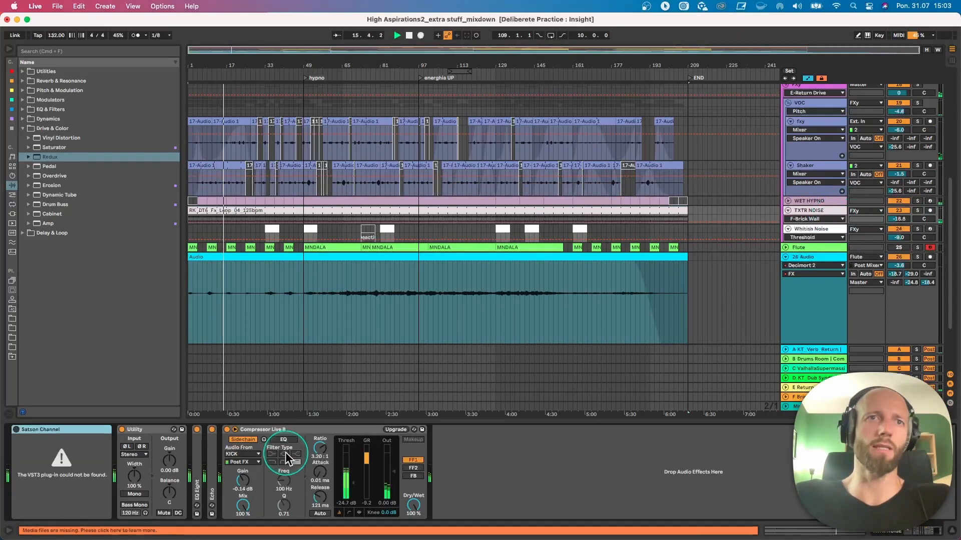
double_click(217, 448)
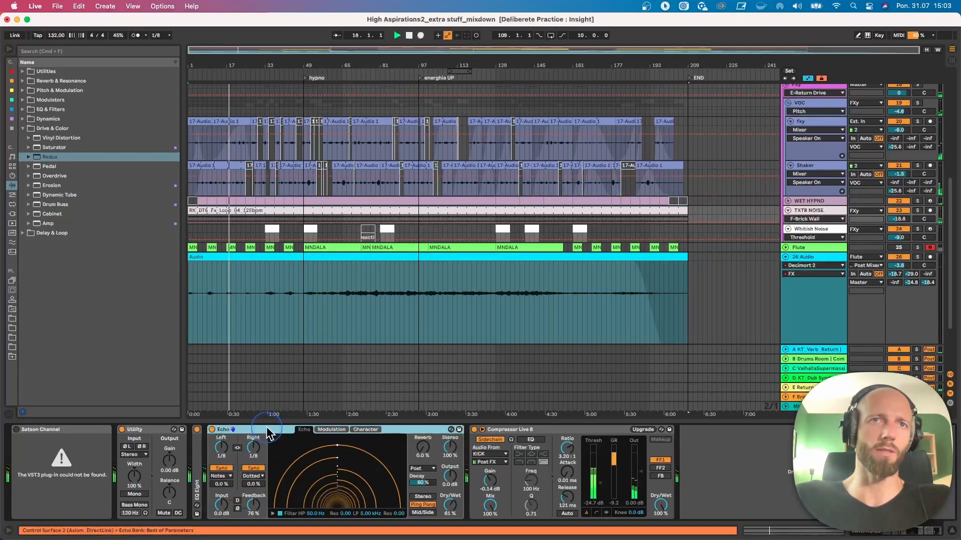
double_click(273, 431)
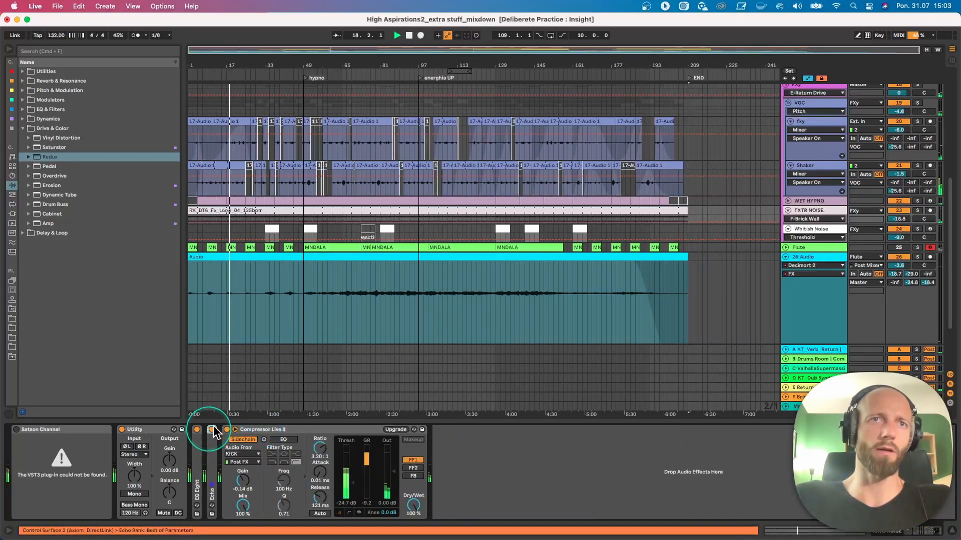
double_click(197, 451)
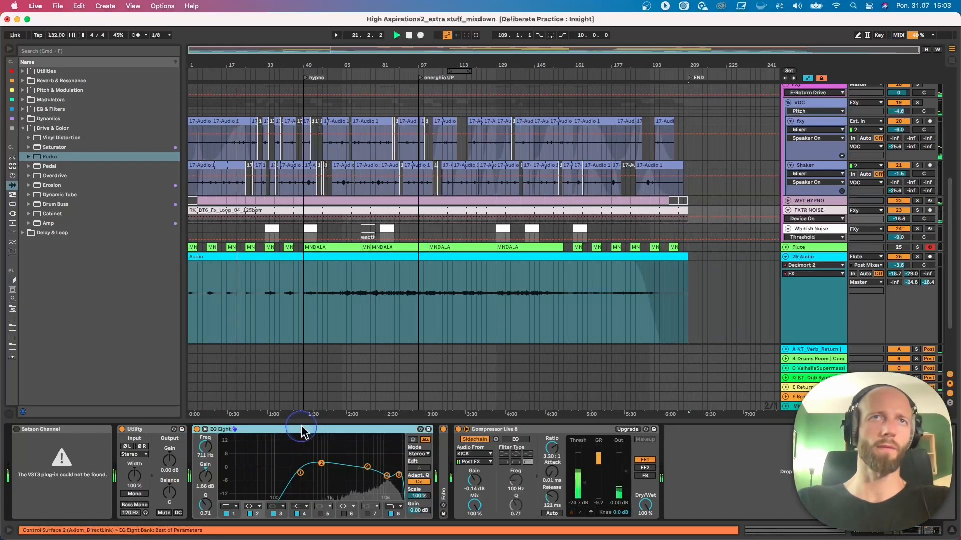
double_click(302, 429)
- Solo the VOC group and play it from about bar 19
key(space)
click(916, 103)
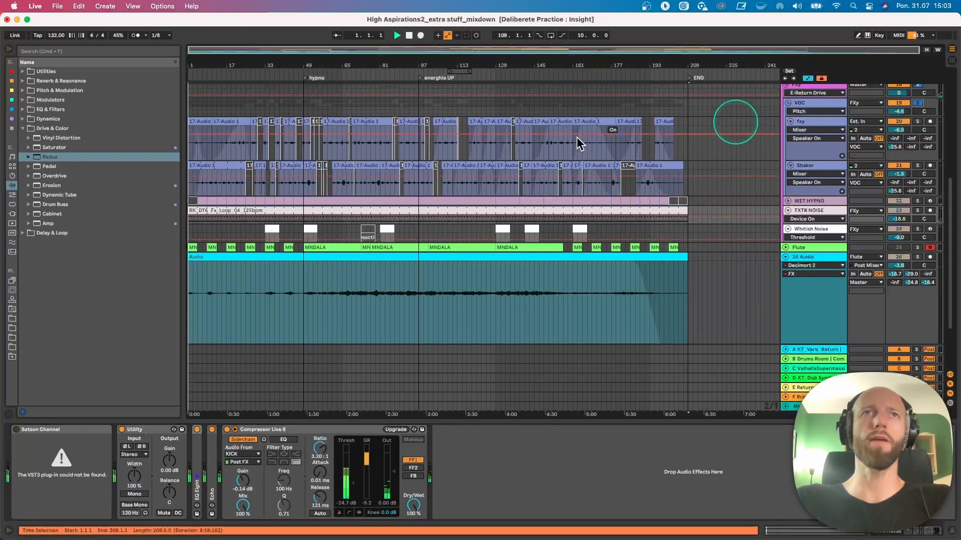
click(231, 153)
key(space)
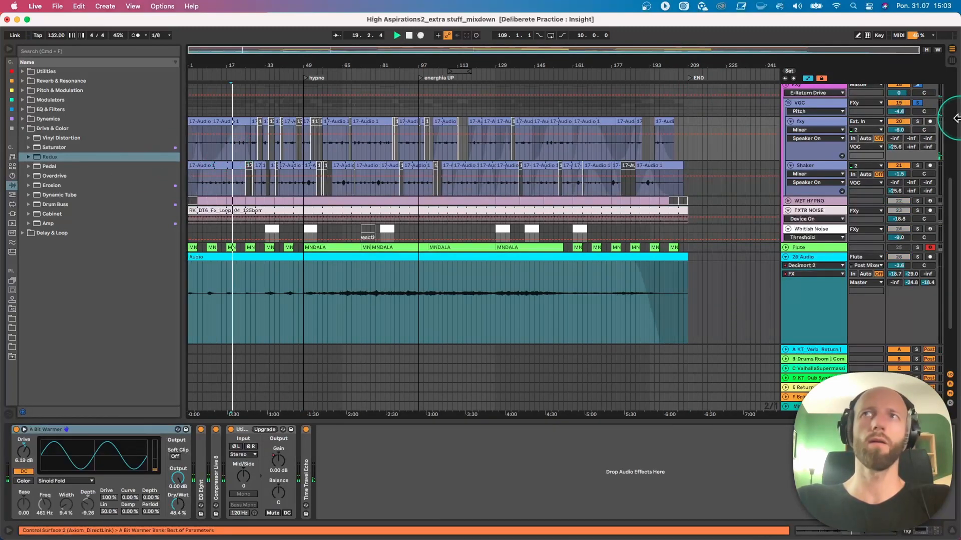
- Show the VOC group's device chain and switch off its first Grain Delay
click(806, 103)
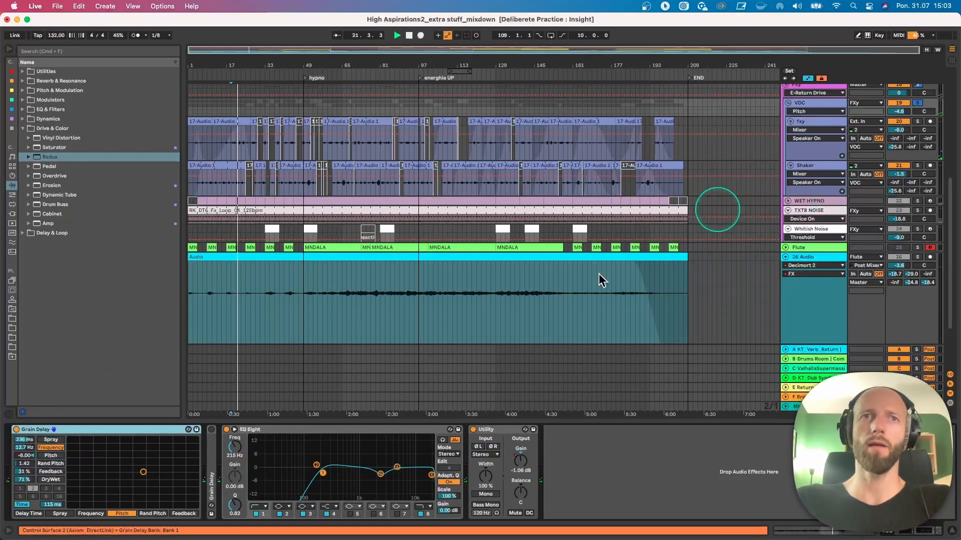
click(16, 430)
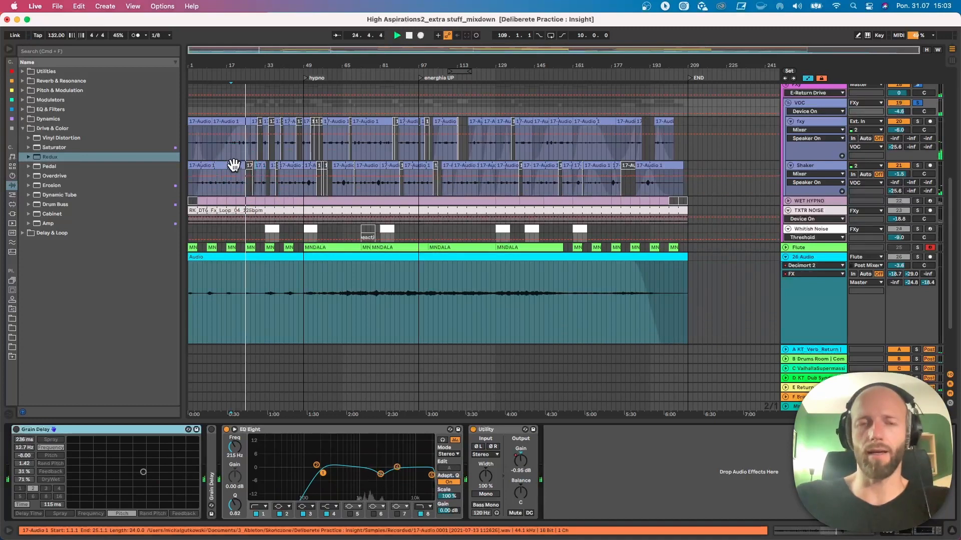
- Play from about bar 38 and open the Shaker track's 17-Audio clip there to examine its zoomed-out waveform
click(285, 166)
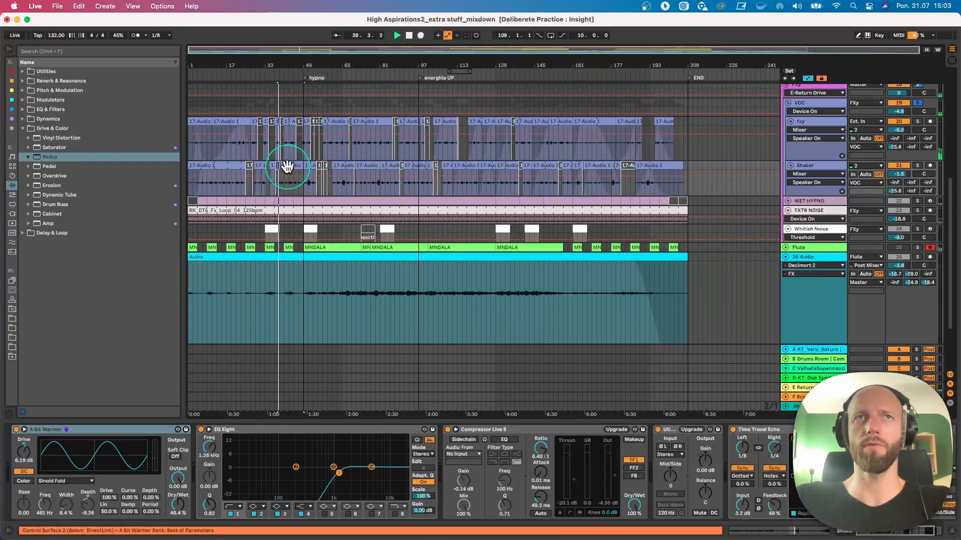
double_click(288, 167)
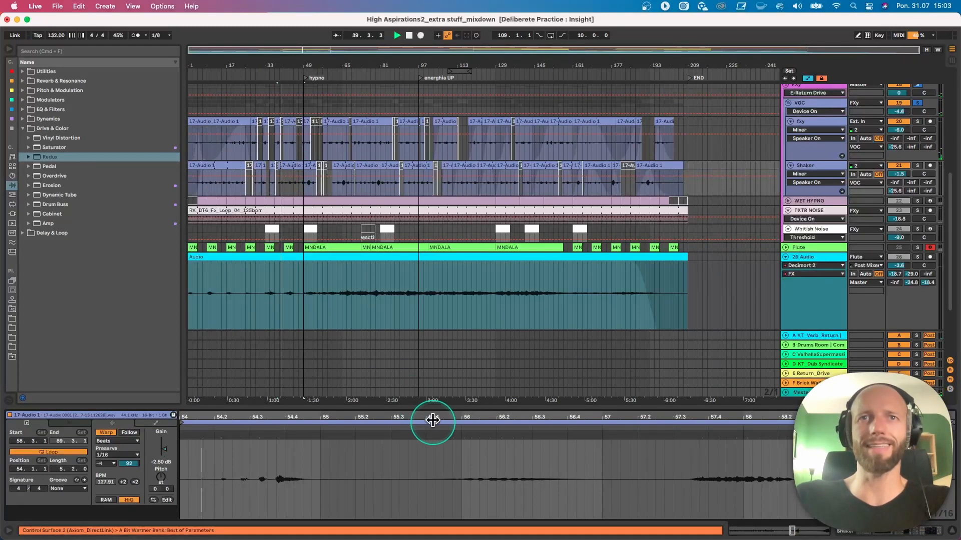
drag(433, 420, 434, 419)
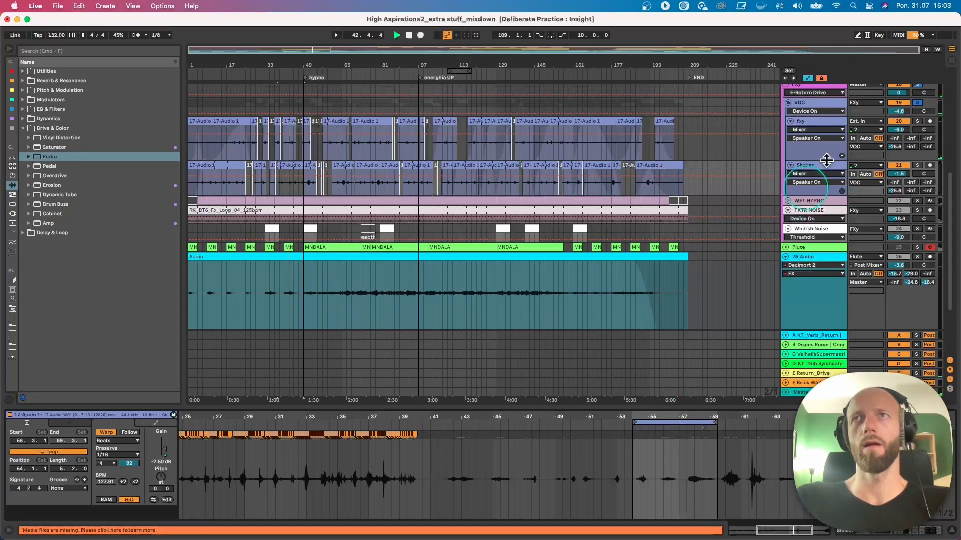
- Turn off the VOC solo and compare the device chains of the Fxy and Shaker tracks, collapsing Shaker's EQ Eight
click(918, 103)
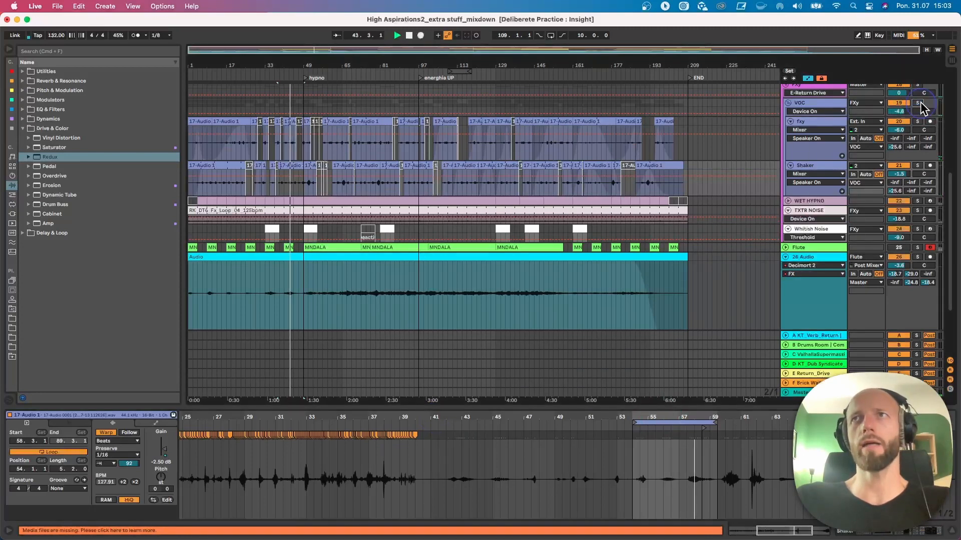
click(799, 124)
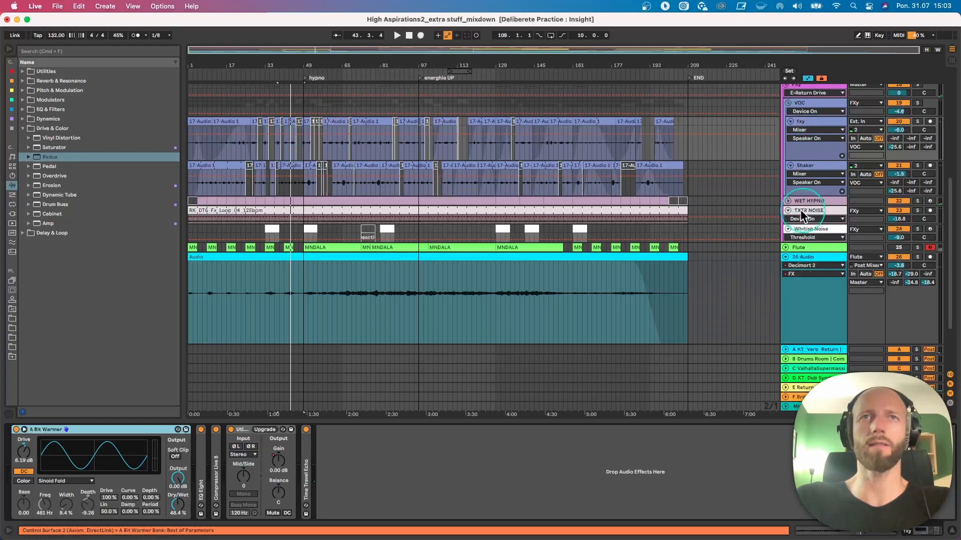
click(826, 170)
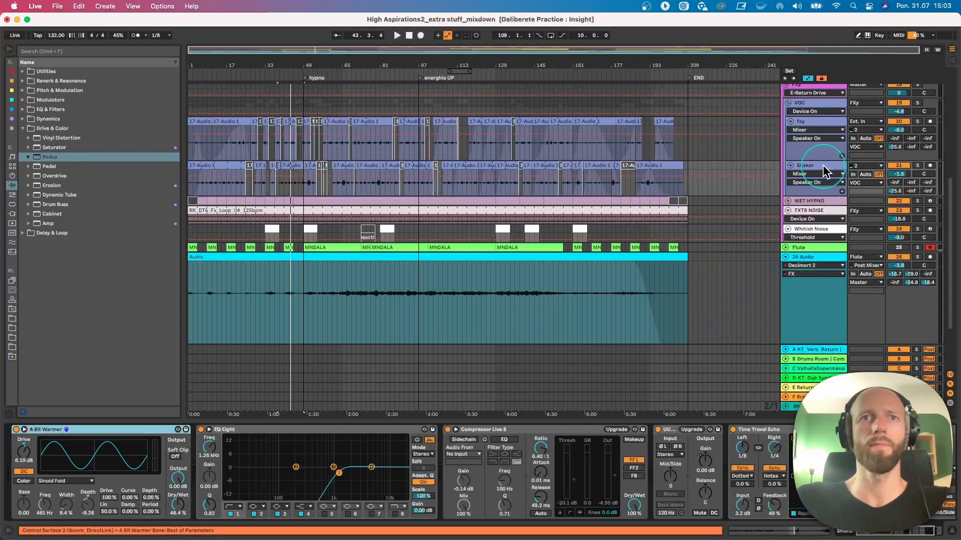
double_click(360, 431)
click(234, 453)
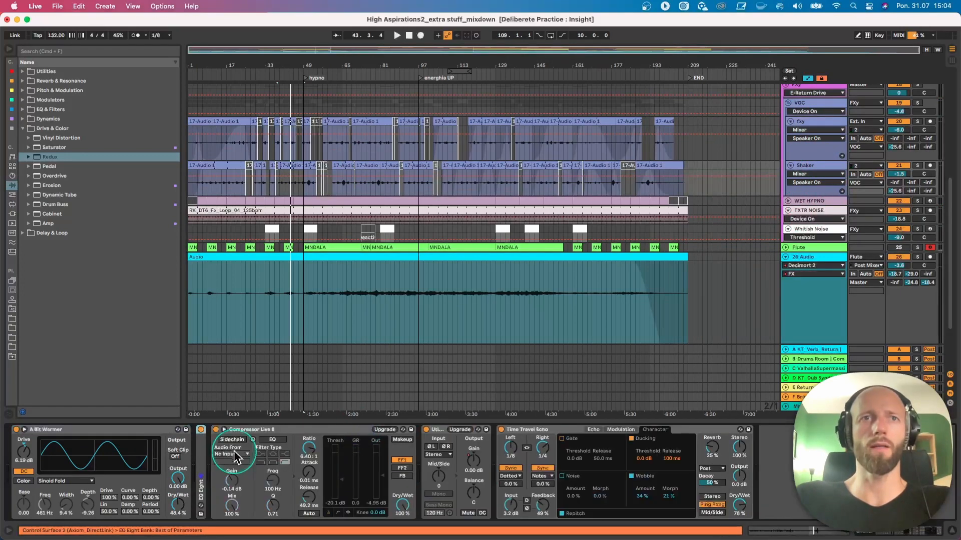
click(796, 134)
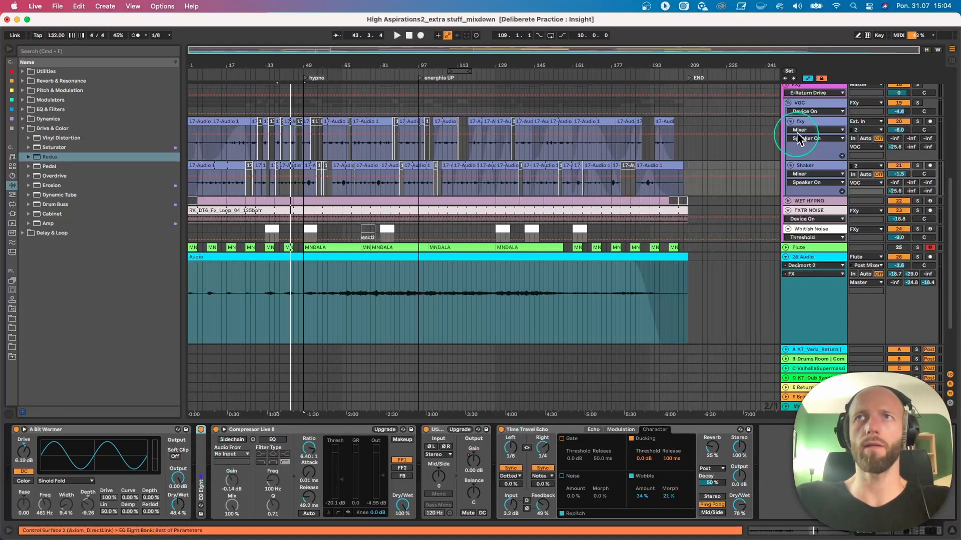
- Compare the Fxy and Shaker device chains, and switch the VOC group's first Grain Delay back on
click(345, 438)
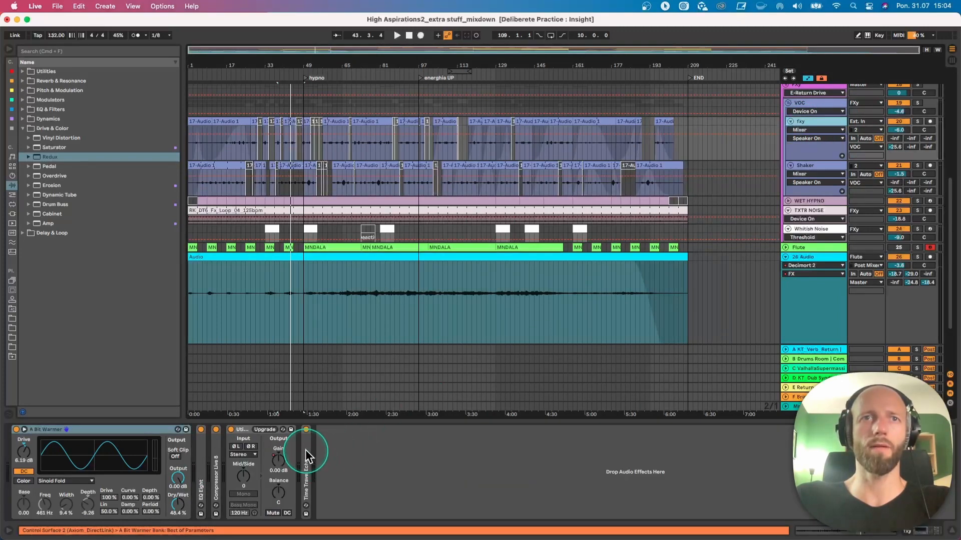
click(809, 167)
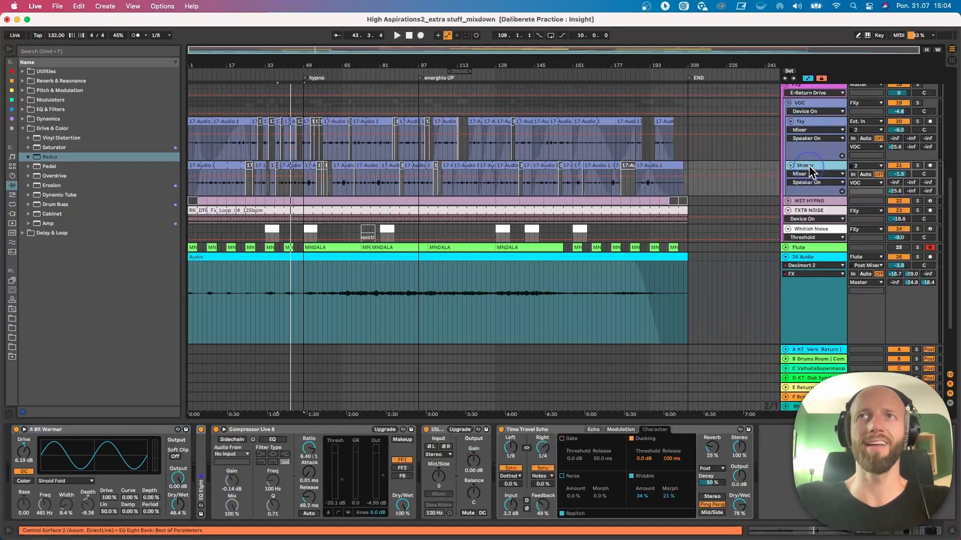
click(816, 109)
click(17, 430)
- Play from bar 38 and audition the VOC group in solo and with the solo released
key(space)
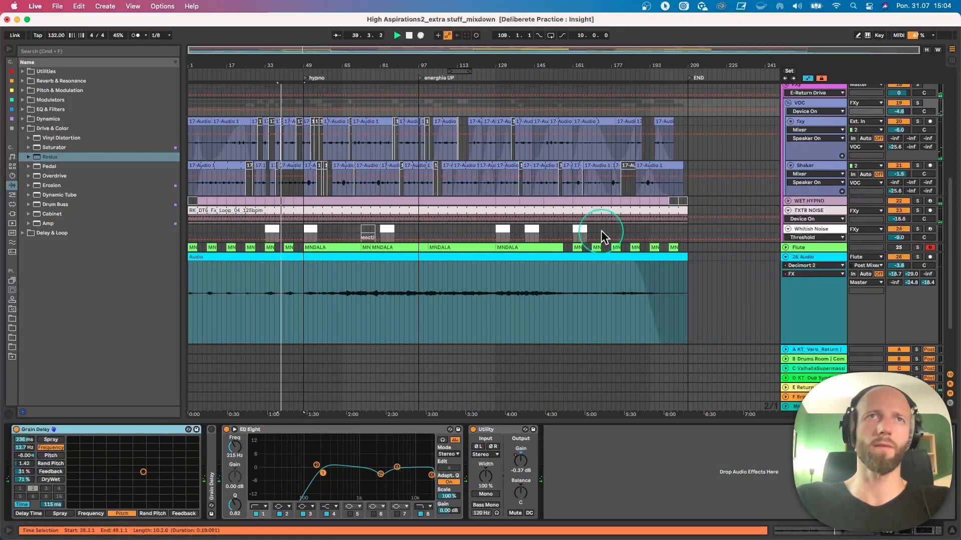
click(918, 103)
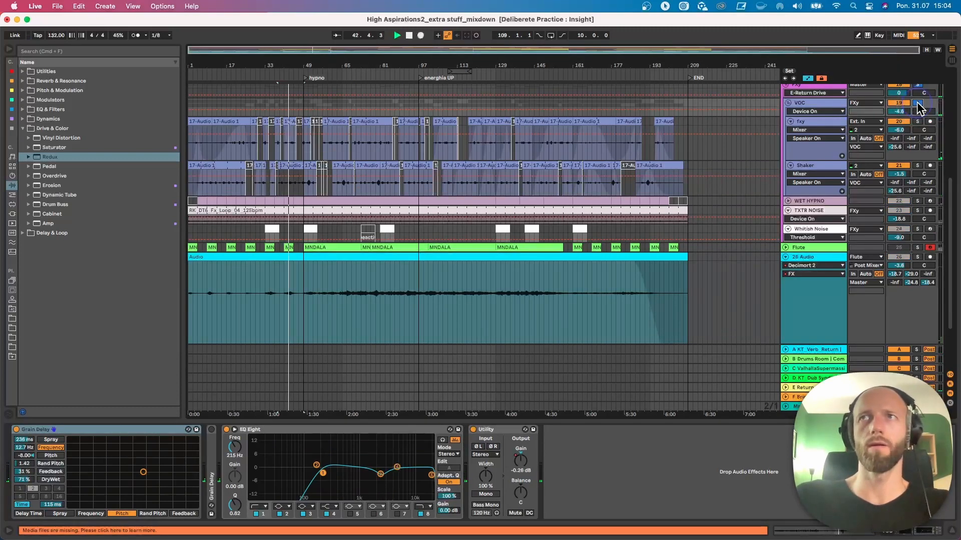
click(918, 103)
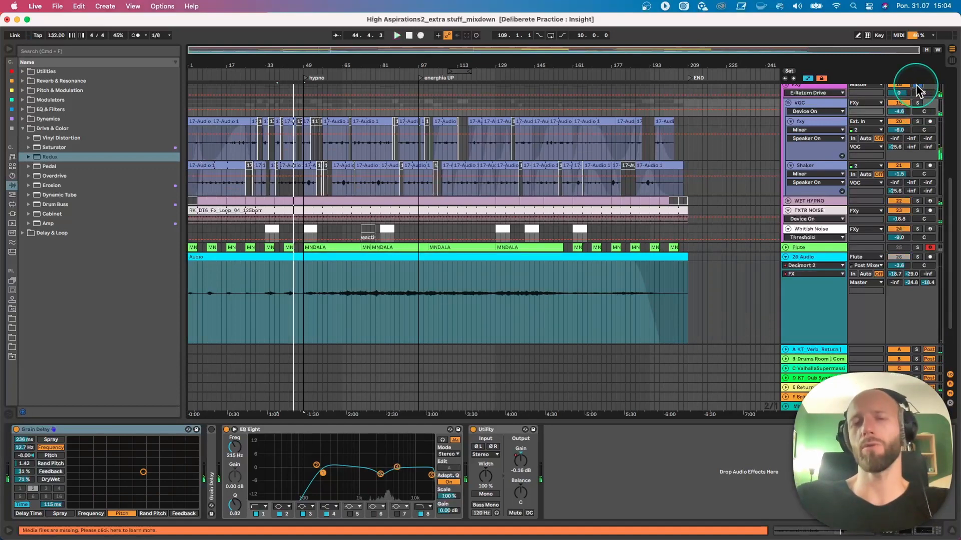
key(space)
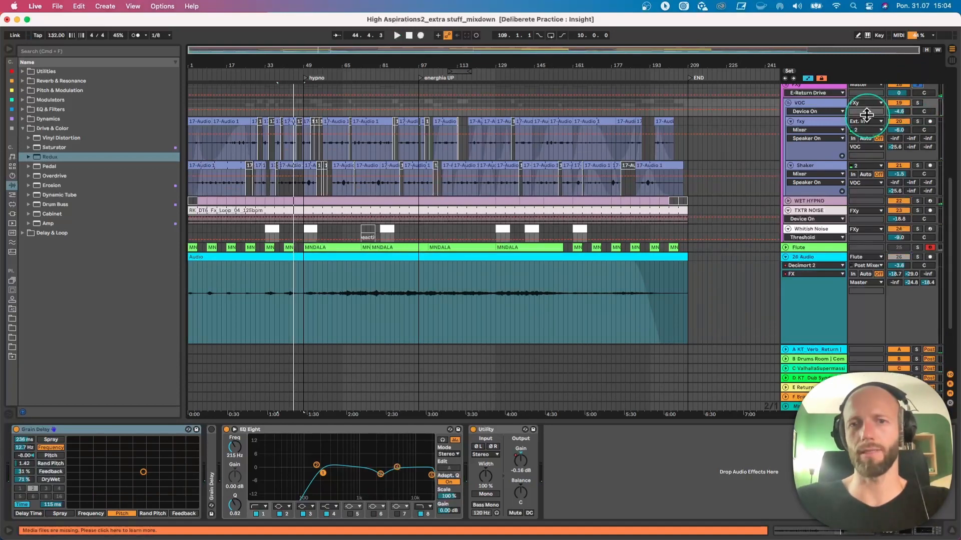
- Play from bar 38, unfold and solo the WET HYPNO track, and show its device chain
key(space)
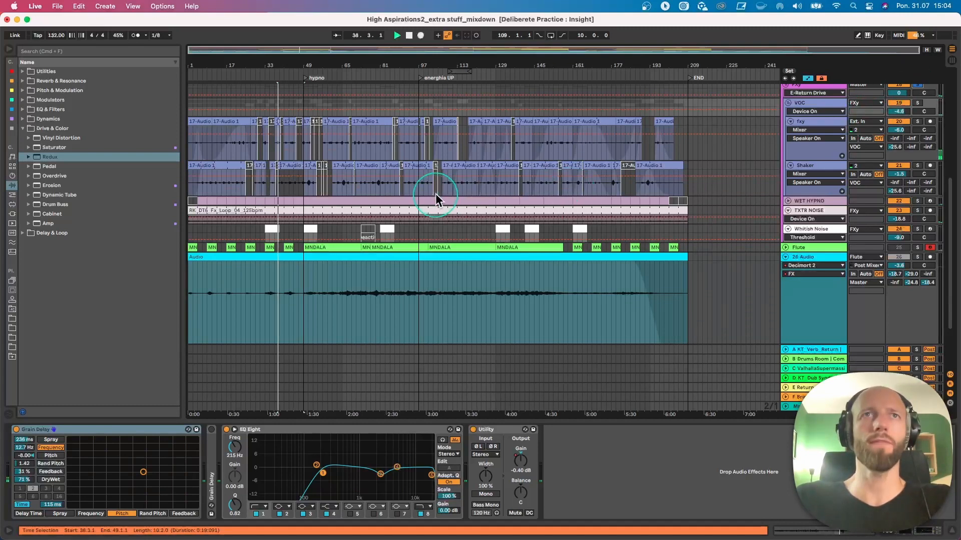
click(788, 201)
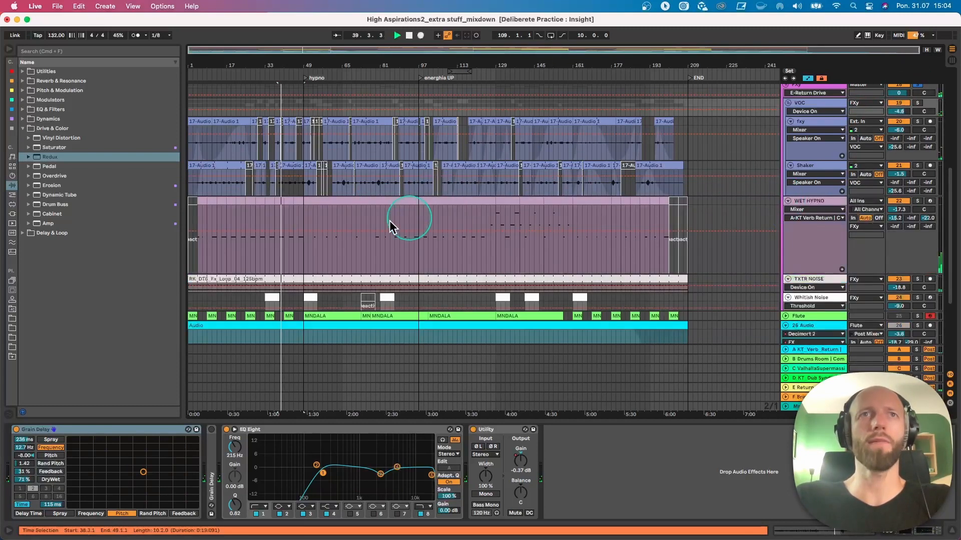
click(919, 200)
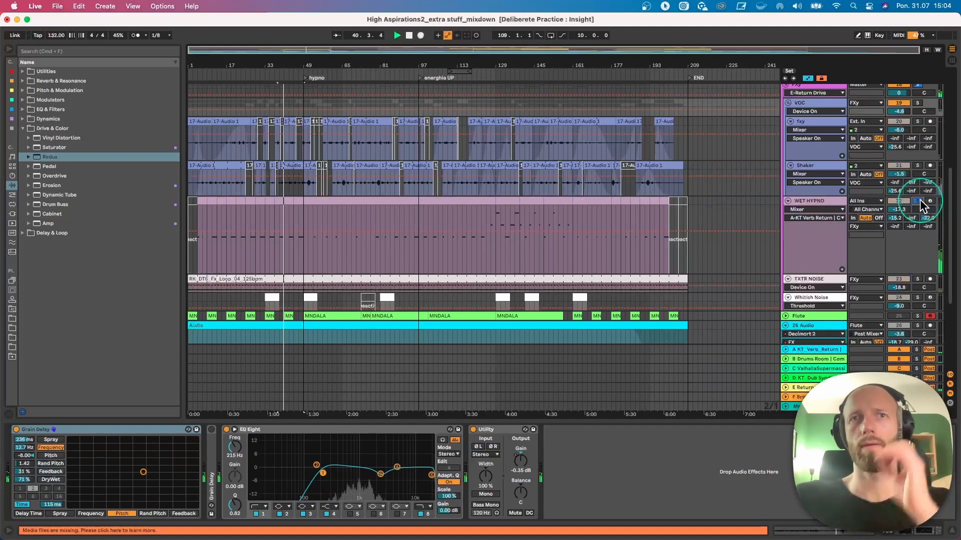
click(836, 206)
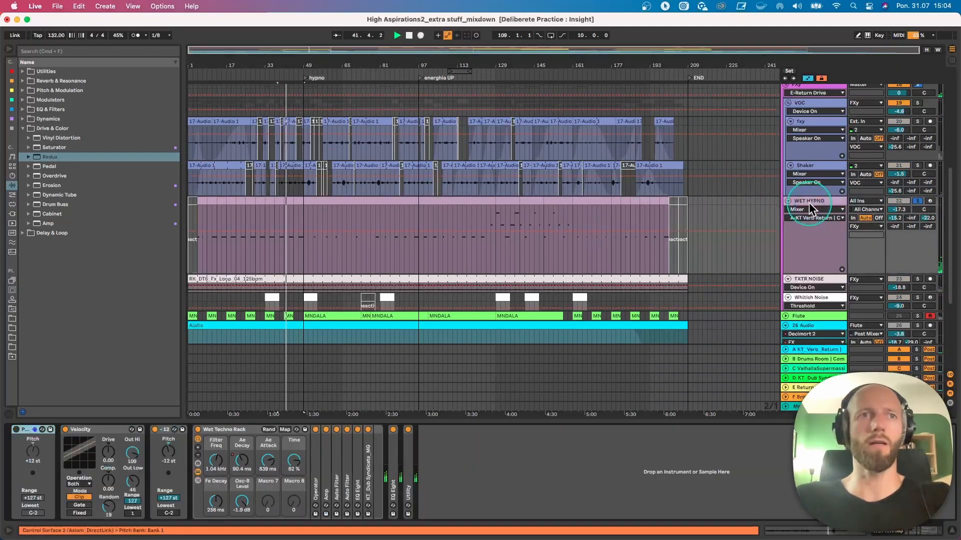
- Examine the Wet Techno Rack on WET HYPNO, expanding its Operator to inspect the settings and collapsing it again
click(464, 395)
double_click(221, 431)
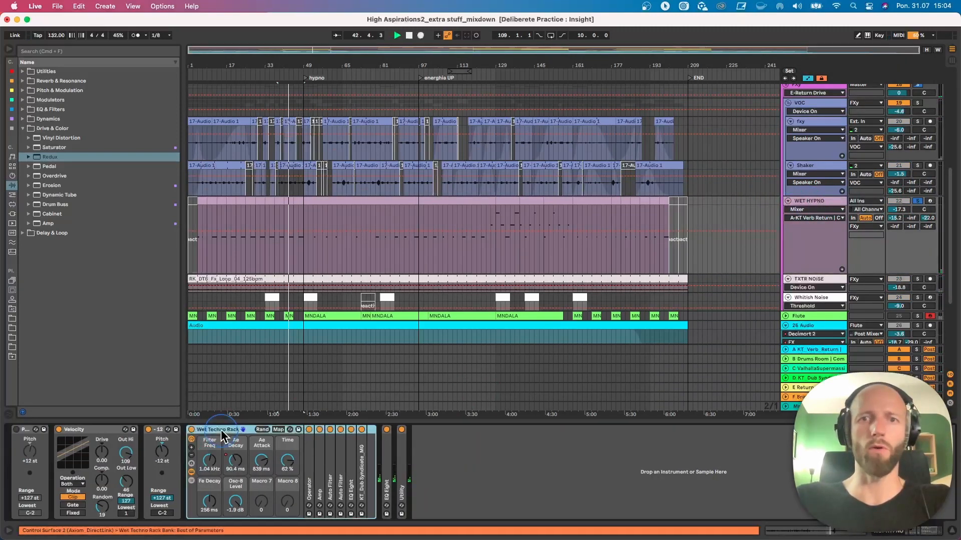
double_click(192, 479)
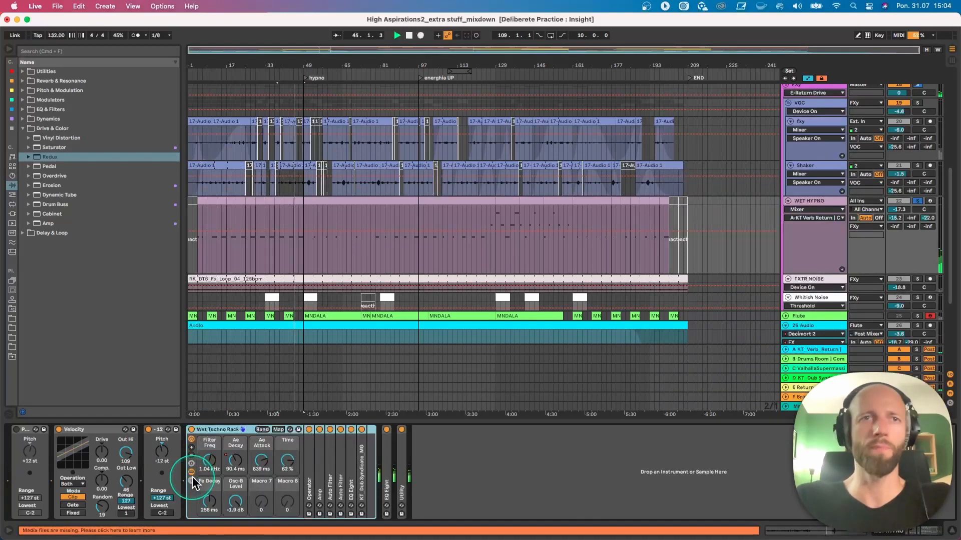
click(207, 432)
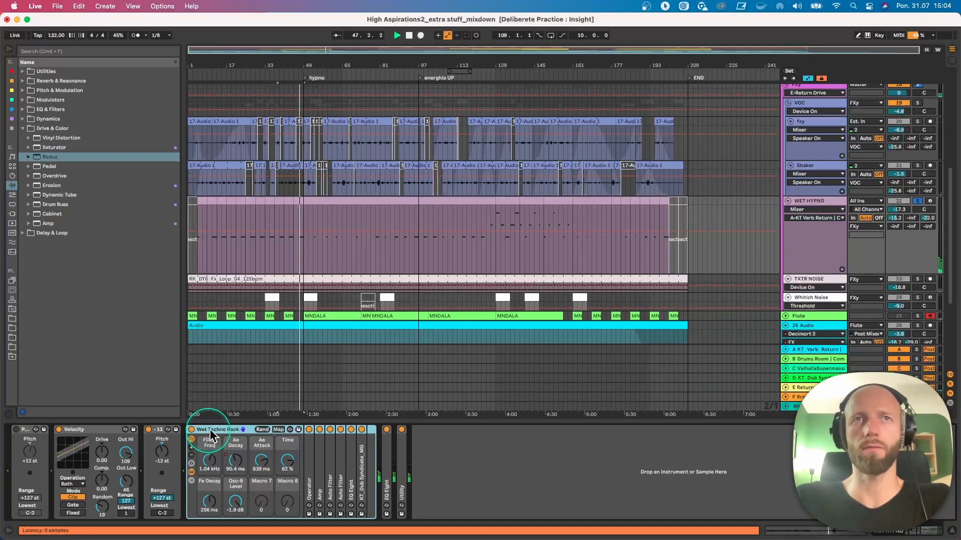
click(307, 464)
click(307, 468)
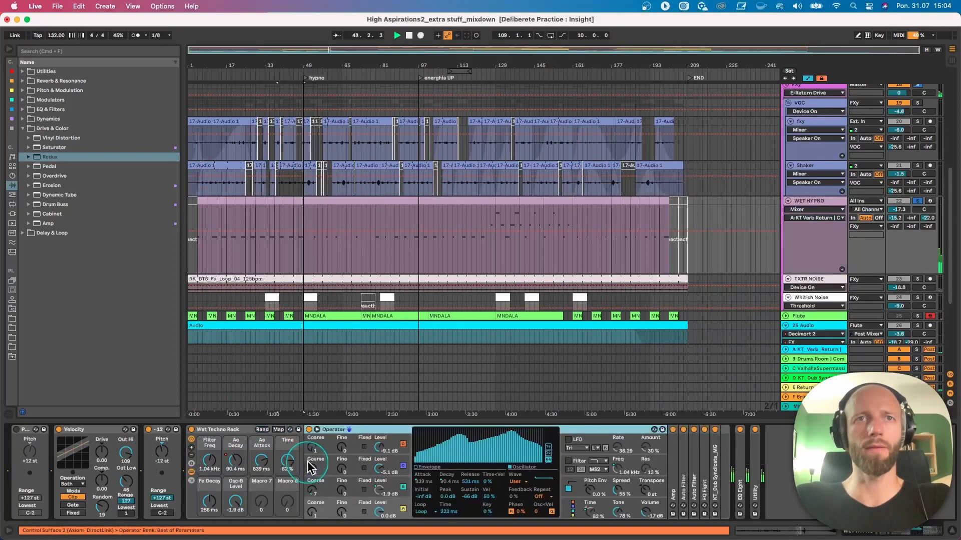
double_click(383, 430)
click(289, 445)
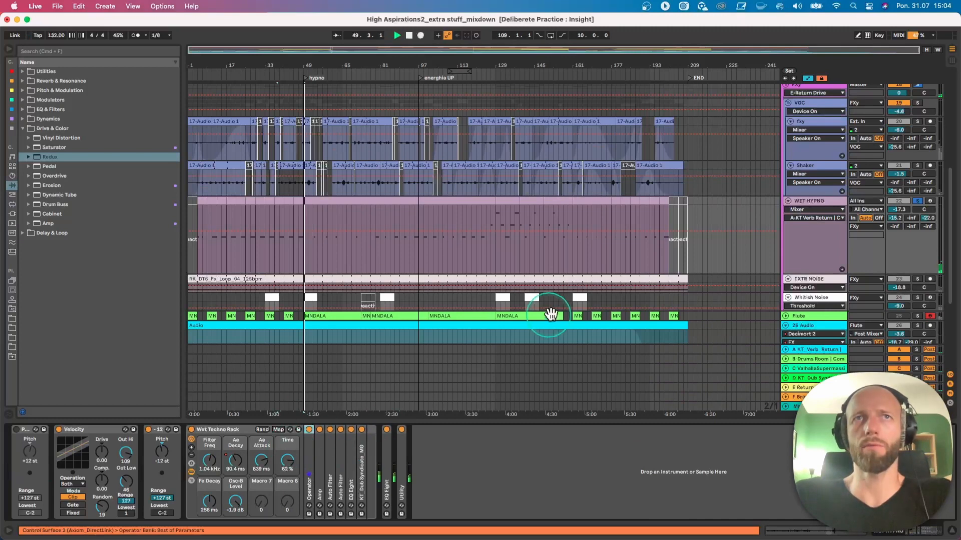
- Turn off the WET HYPNO solo and examine its MIDI clip near bar 45 in an enlarged note editor
click(917, 201)
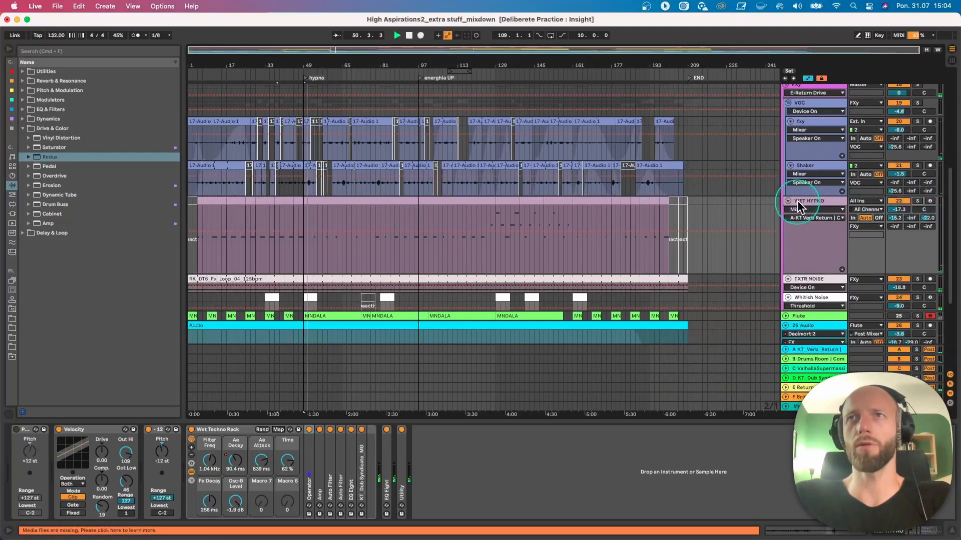
click(285, 205)
double_click(296, 200)
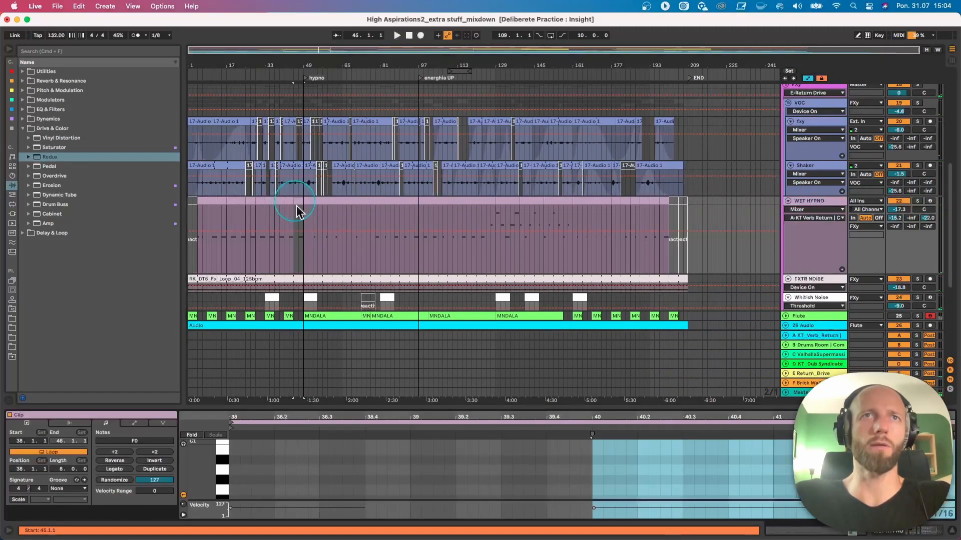
drag(444, 408, 435, 235)
click(215, 333)
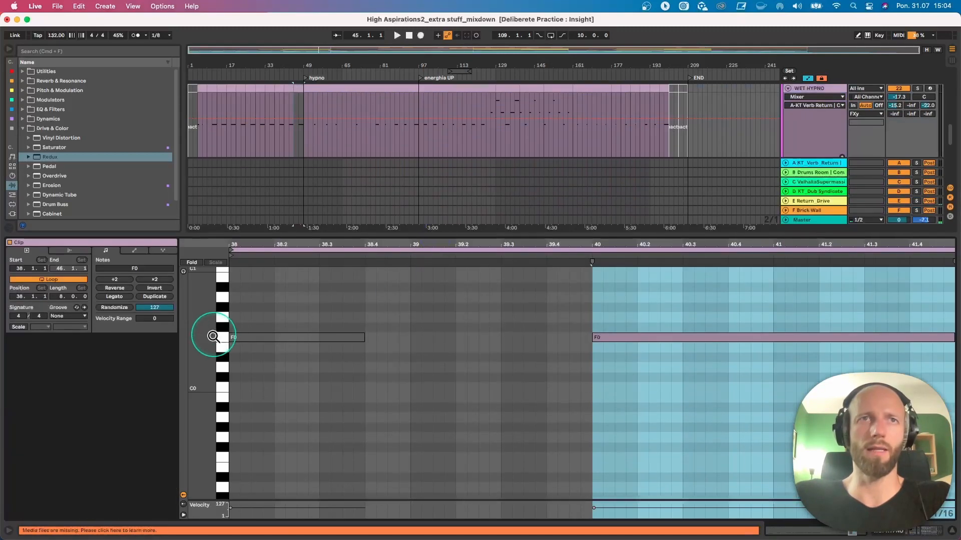
click(587, 335)
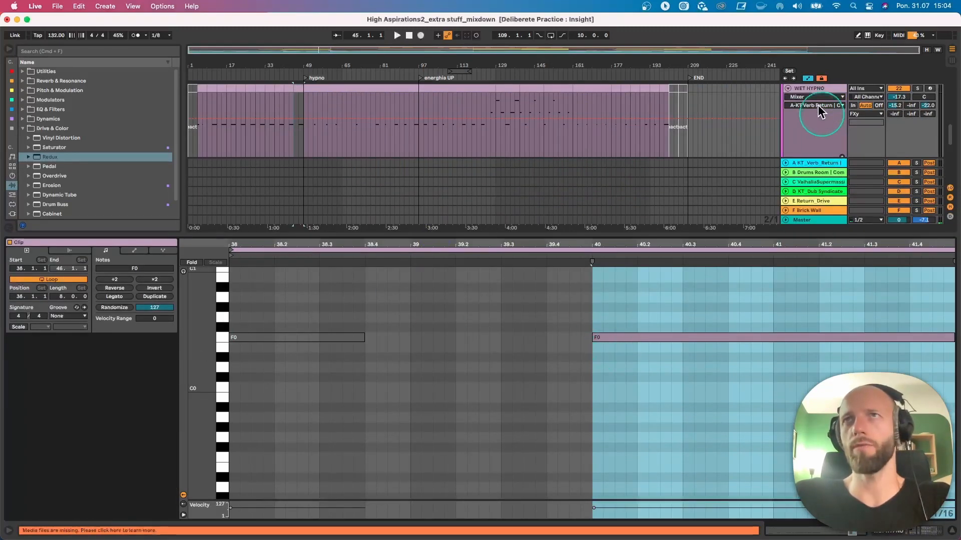
- Return to the WET HYPNO device chain, arm the track for recording and fold it
double_click(810, 89)
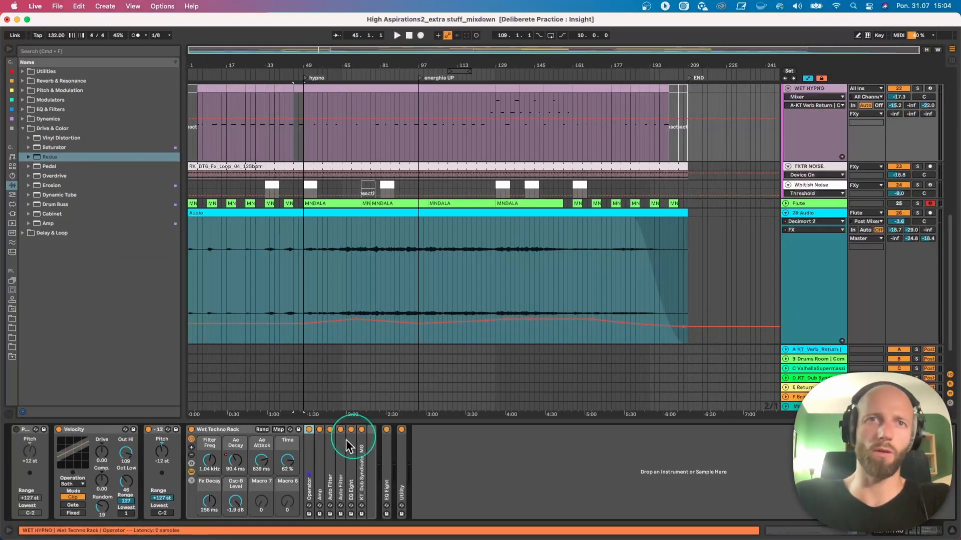
click(659, 379)
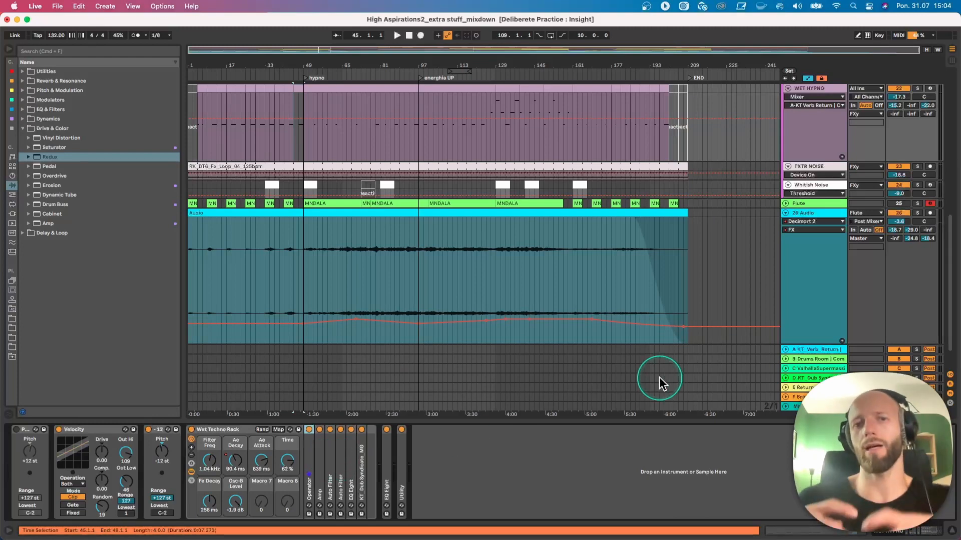
click(930, 89)
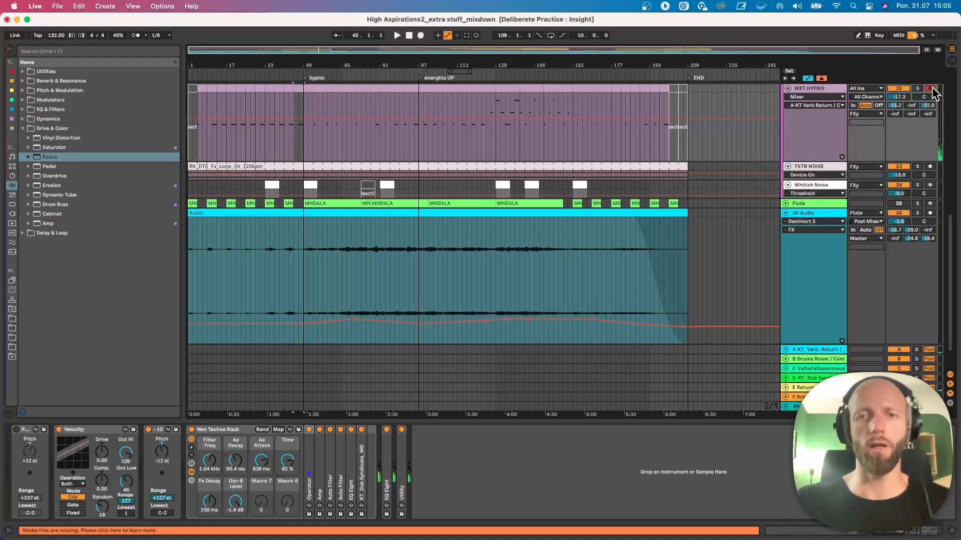
click(807, 88)
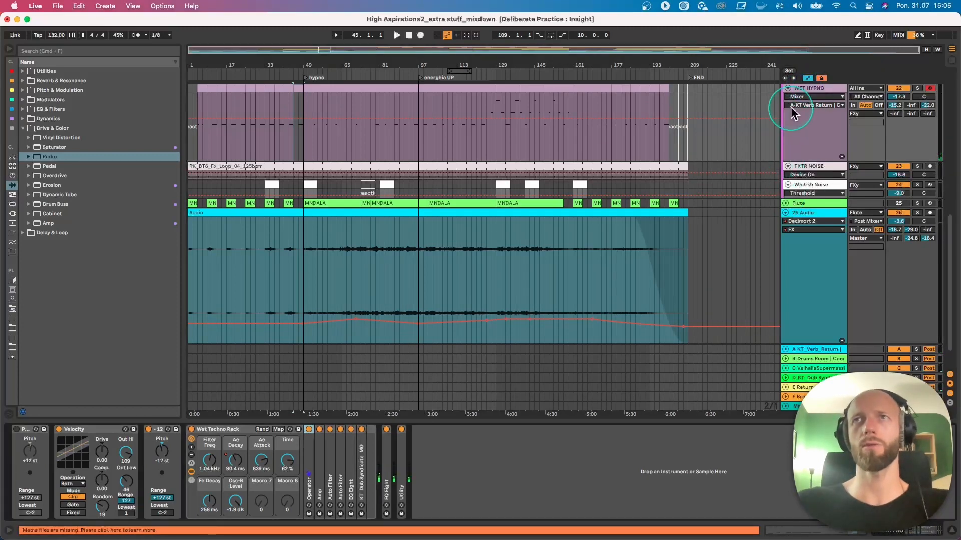
click(789, 90)
- Play from bar 45 and unfold the RK_DT6 hi-hat loop and upper RIDE tracks with automation hidden
scroll(807, 136, up, 5)
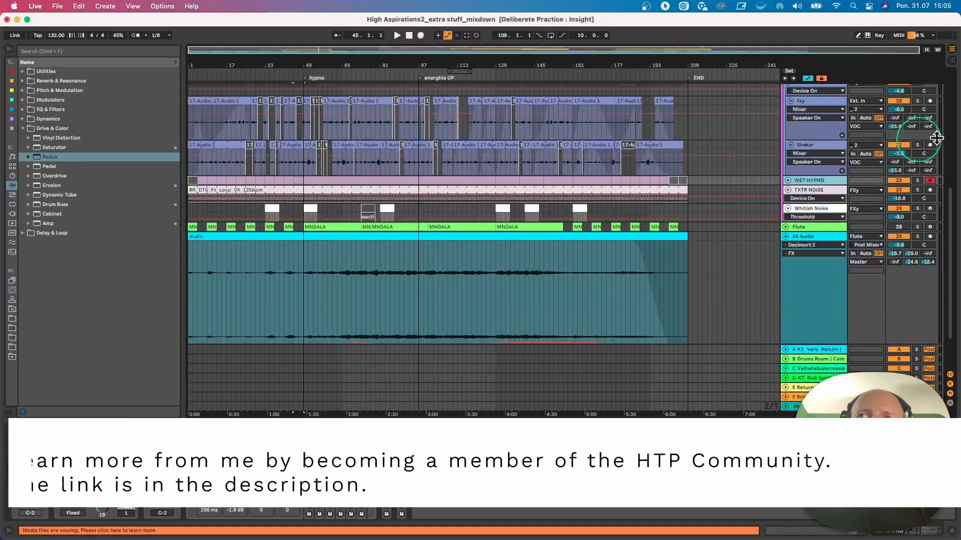
key(space)
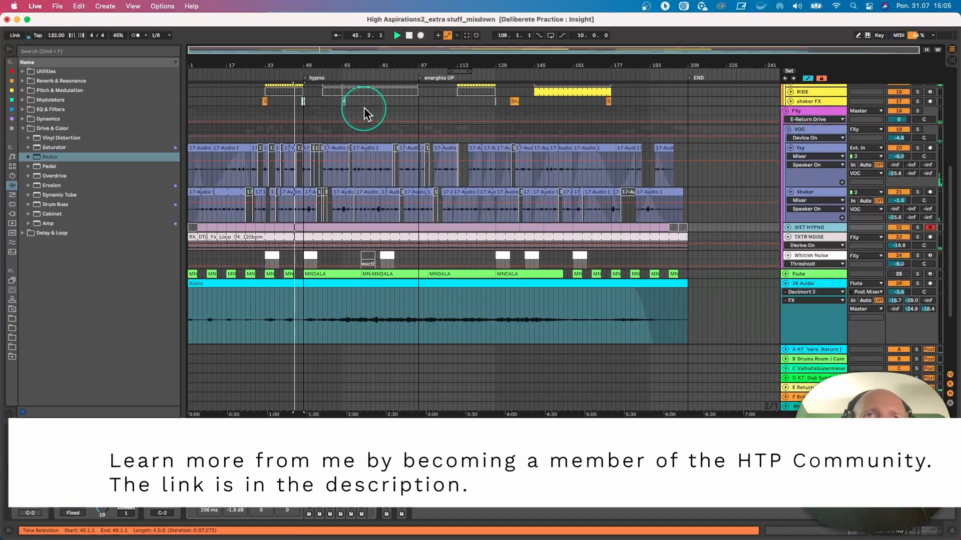
scroll(372, 128, up, 5)
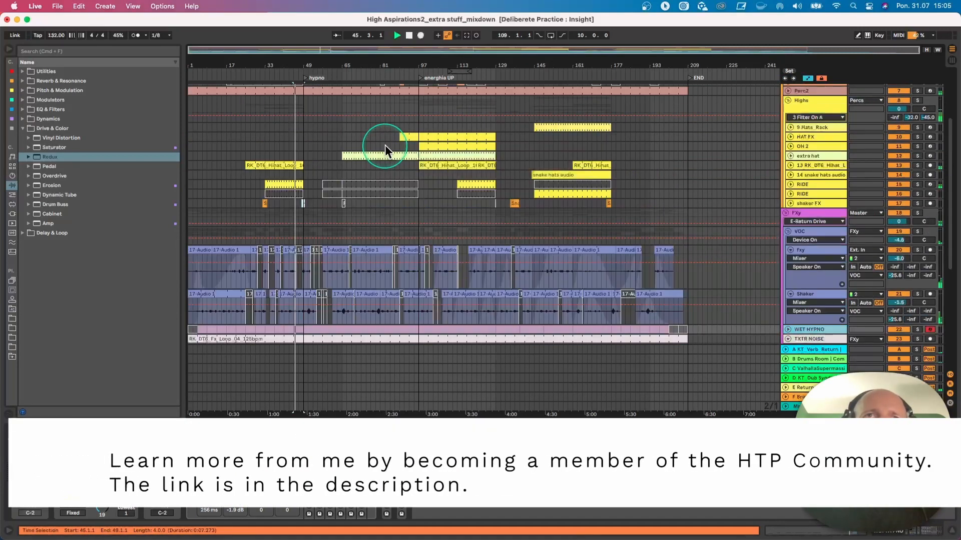
click(792, 165)
click(628, 178)
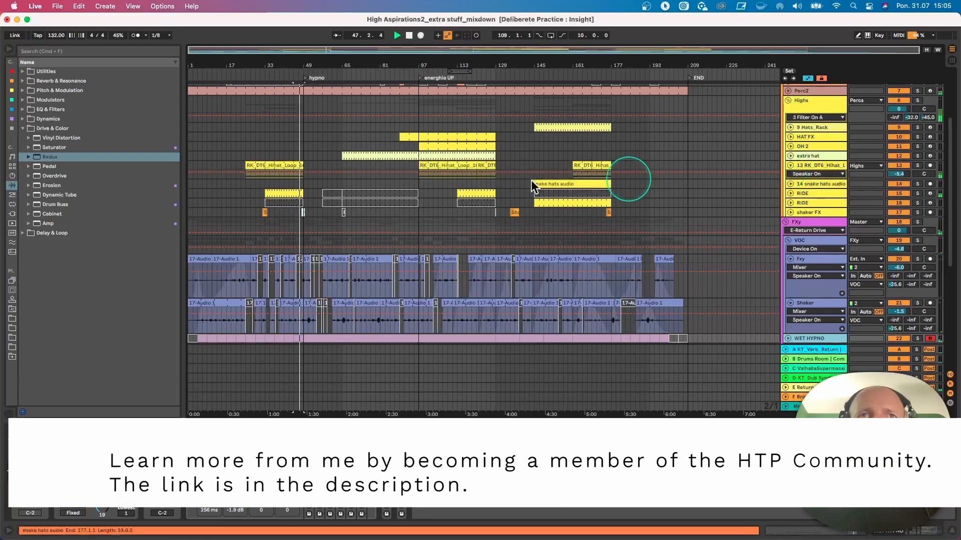
click(267, 167)
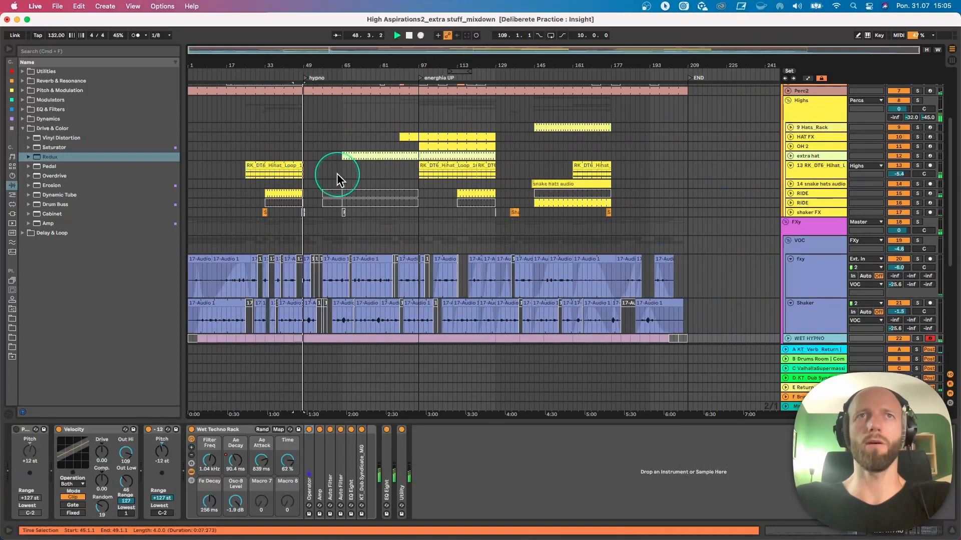
scroll(766, 197, down, 6)
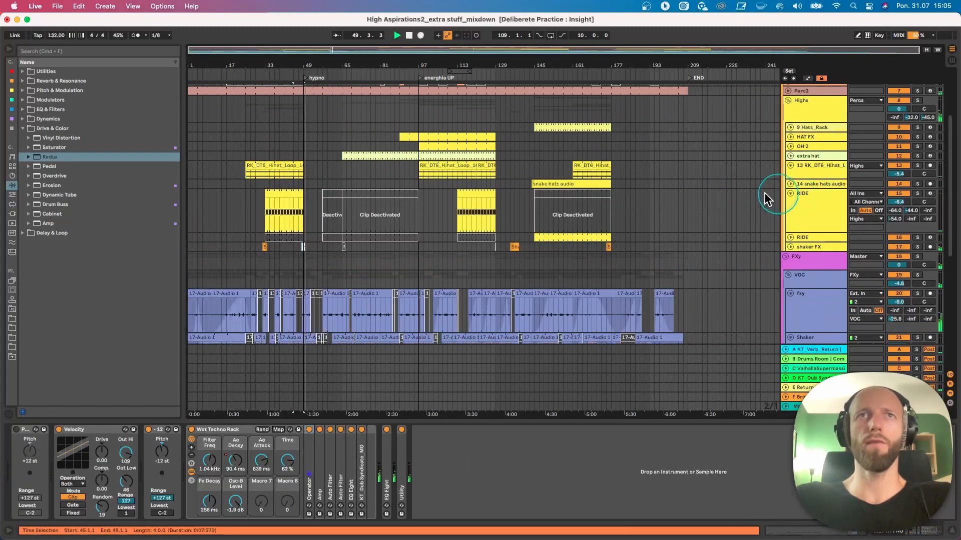
- Fold the Whitish Noise track and restart playback from bar 47
scroll(462, 206, down, 1)
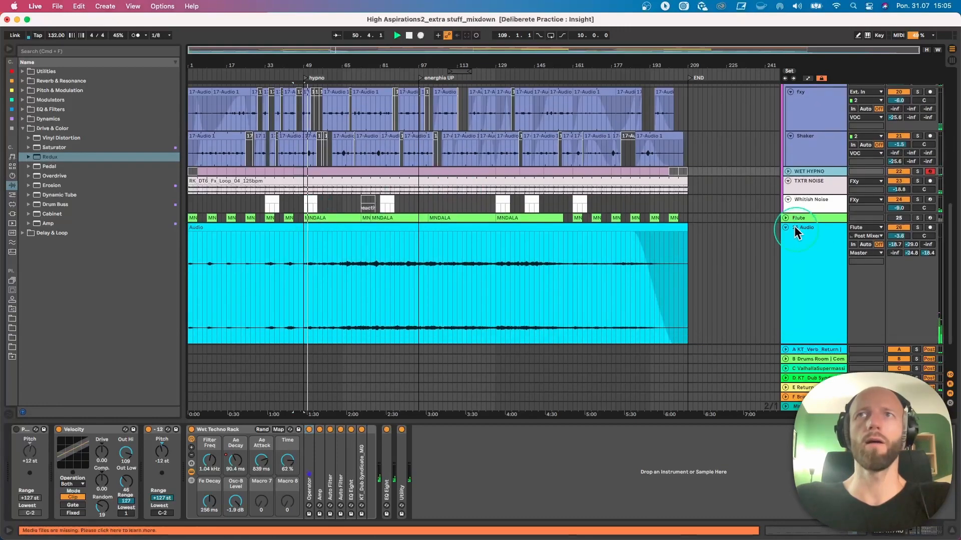
click(786, 200)
scroll(562, 197, up, 15)
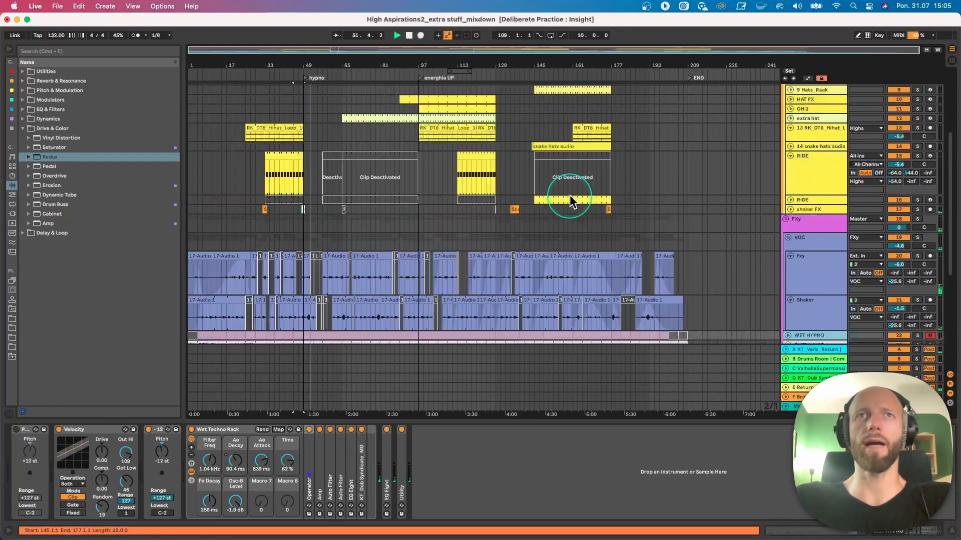
click(301, 147)
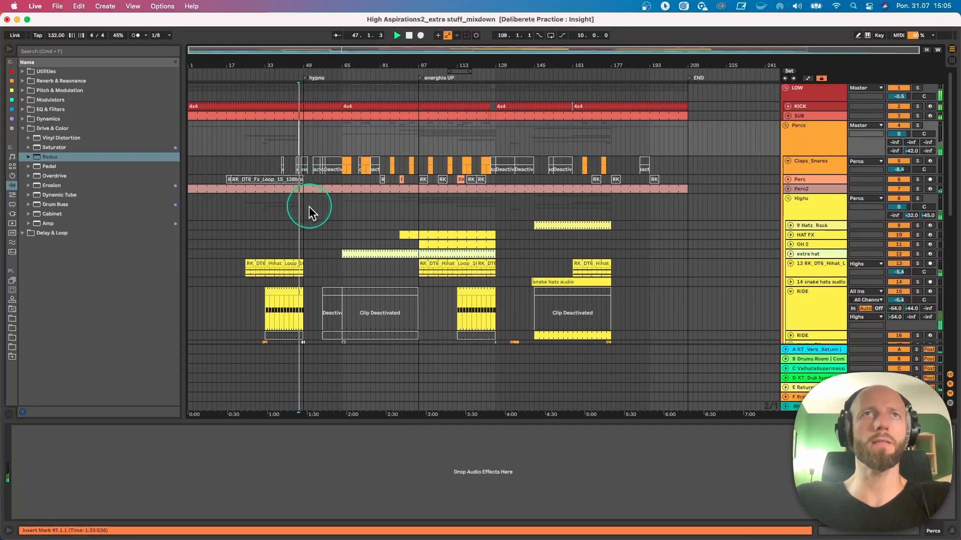
- Look through the arrangement down to the 27 Group and back, and unfold the Perc2 track
scroll(310, 210, down, 15)
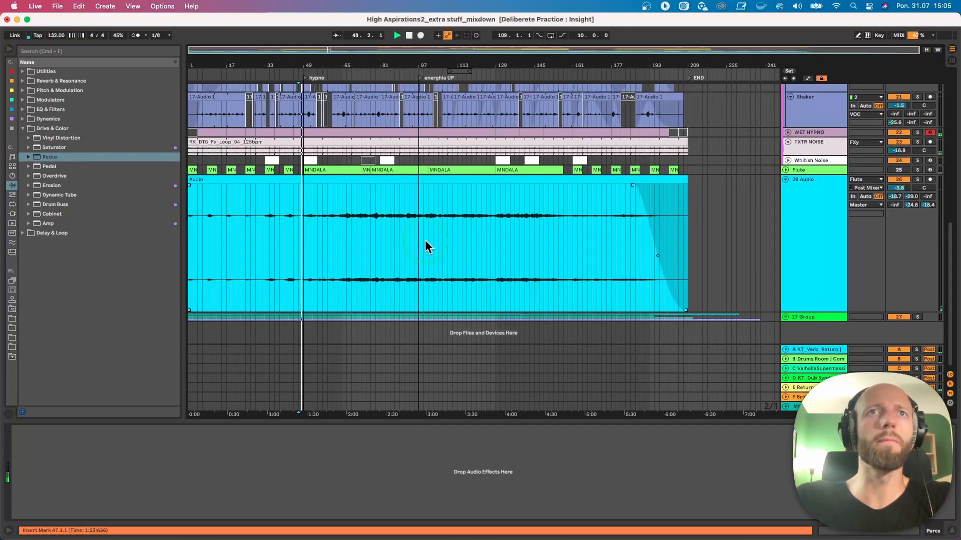
scroll(758, 209, up, 15)
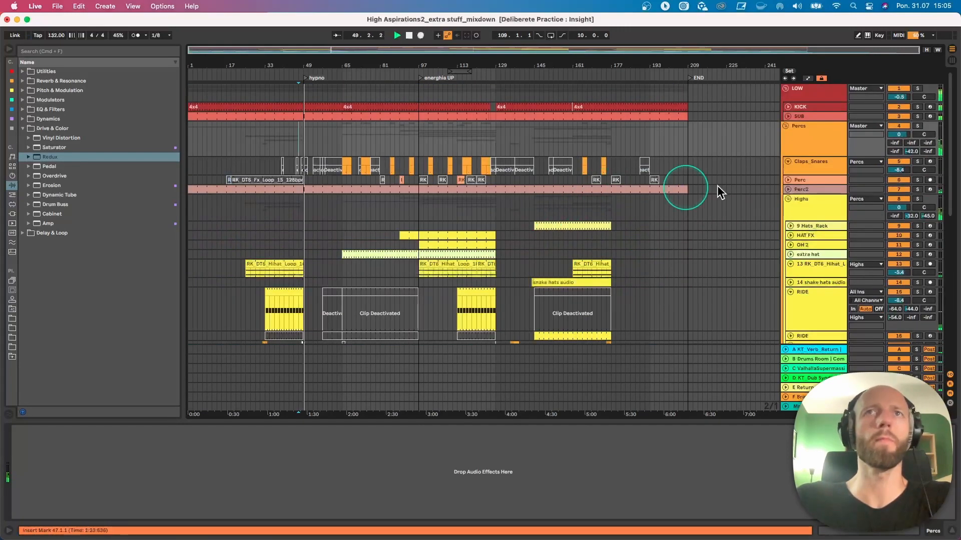
click(788, 190)
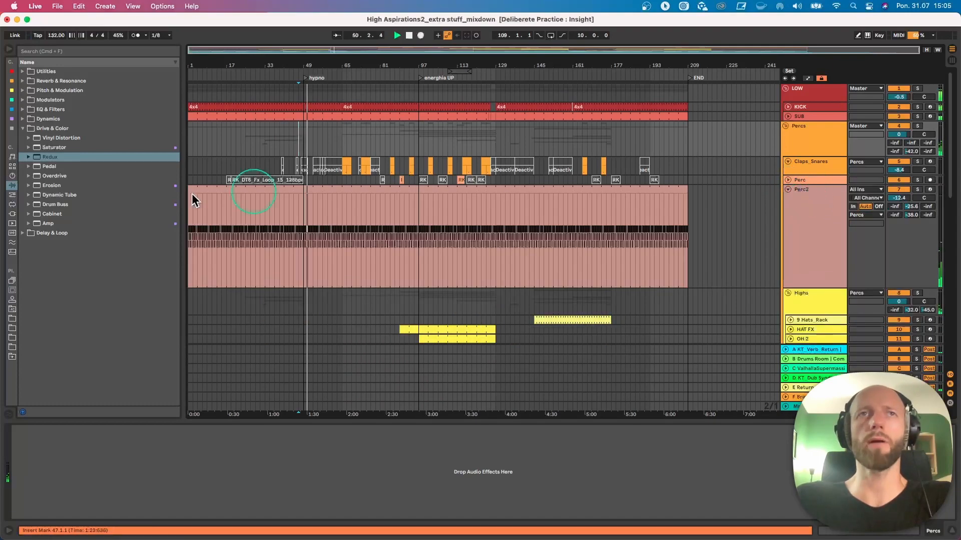
- Solo the Perc2 track and play it from shortly before the hypno marker
drag(299, 67, 311, 91)
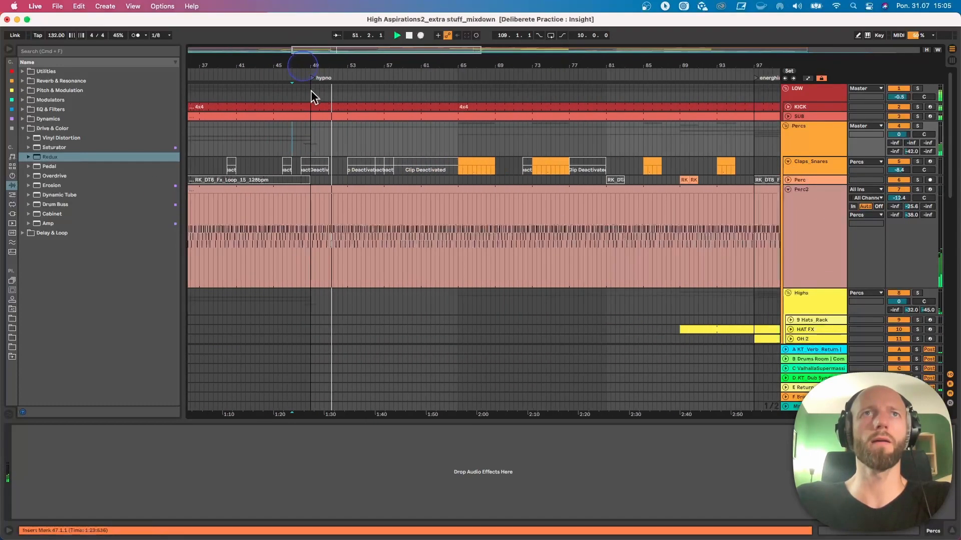
click(300, 222)
click(919, 189)
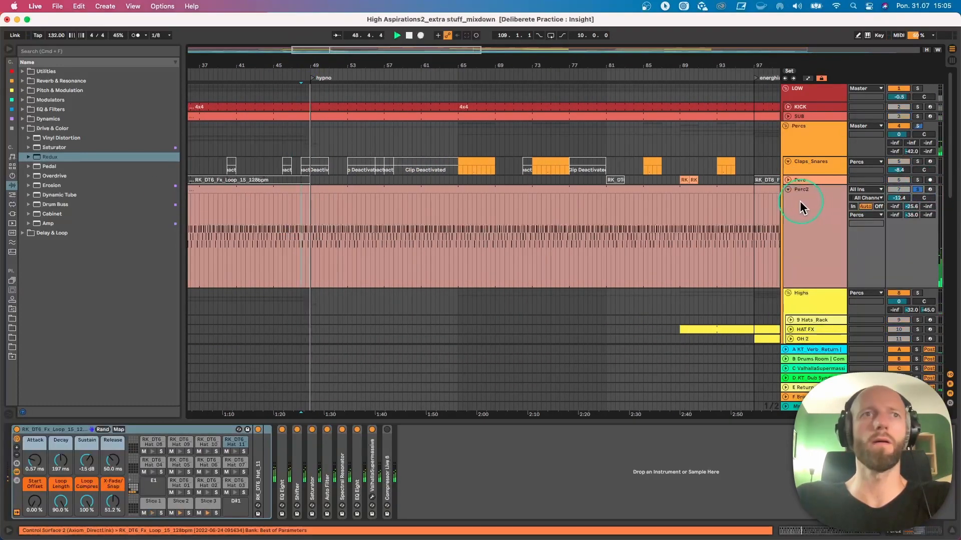
- Examine the slice notes in the Perc2 clip, and return to the track's device chain
click(401, 236)
double_click(326, 194)
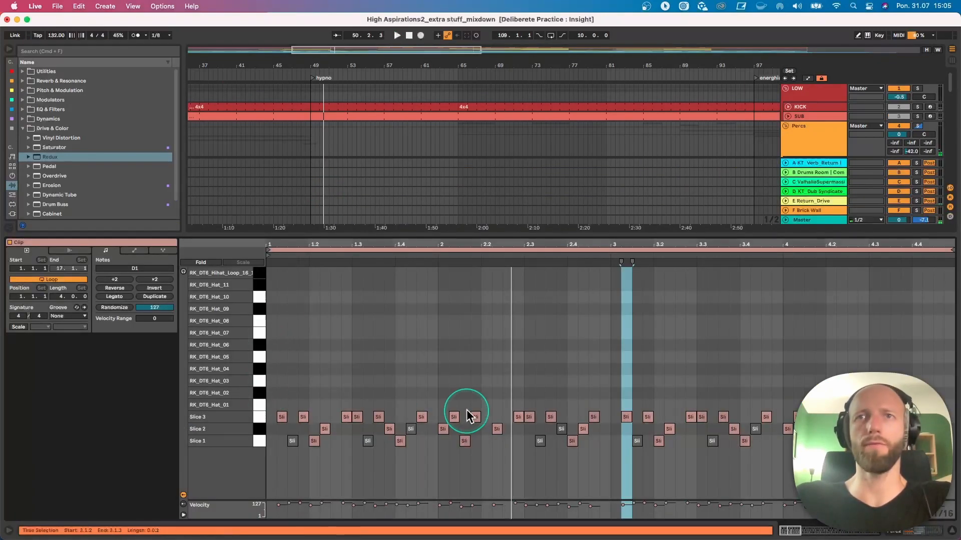
double_click(811, 138)
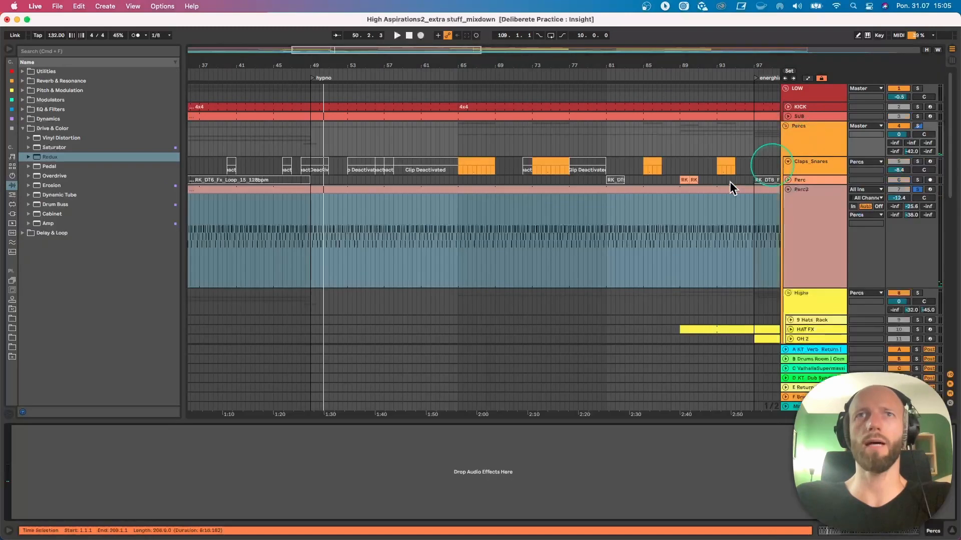
click(811, 221)
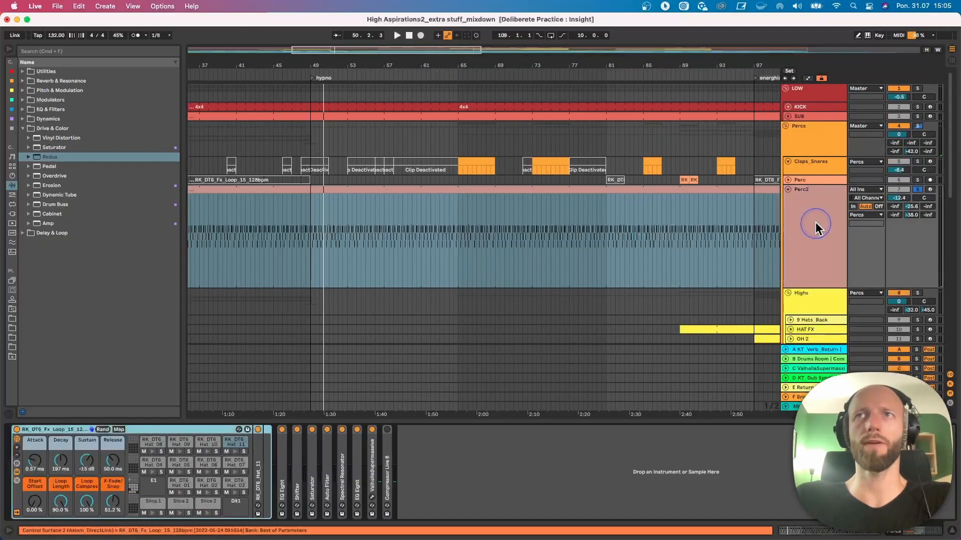
- Browse the sample library to the Loops folder of Riemann Deep Techno 6 WAV under Deep Techno
click(15, 301)
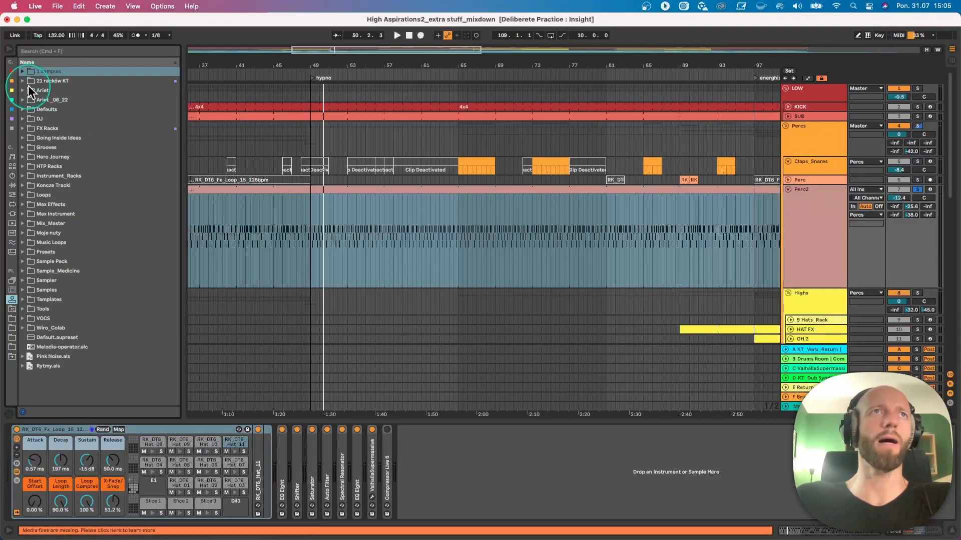
click(36, 157)
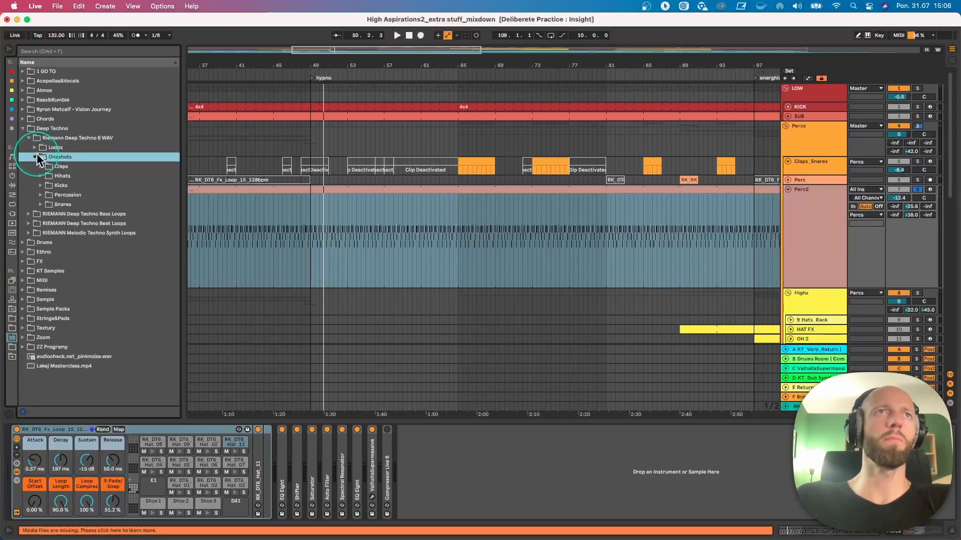
click(35, 147)
key(Tab)
key(Tab)
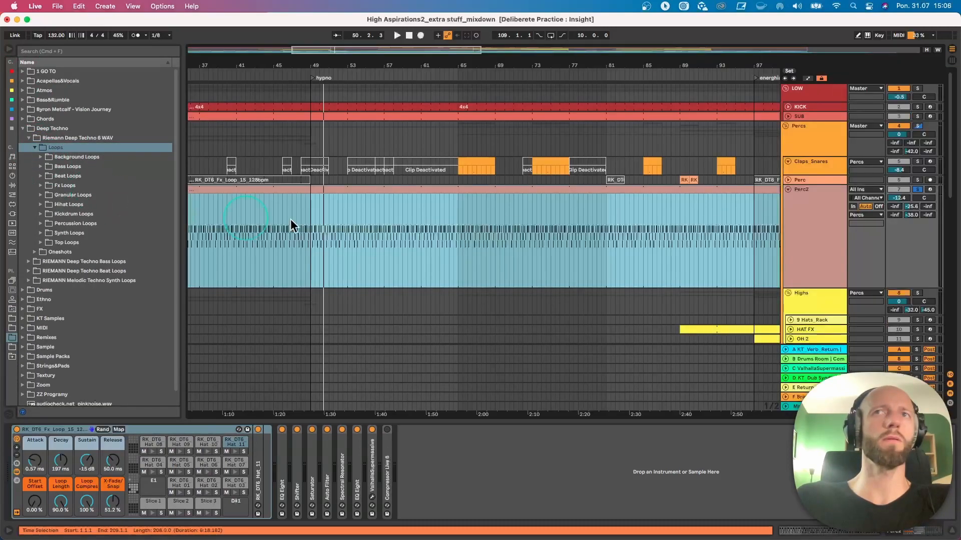
- Insert a new audio track below the 26 Audio track
scroll(453, 234, down, 10)
click(810, 207)
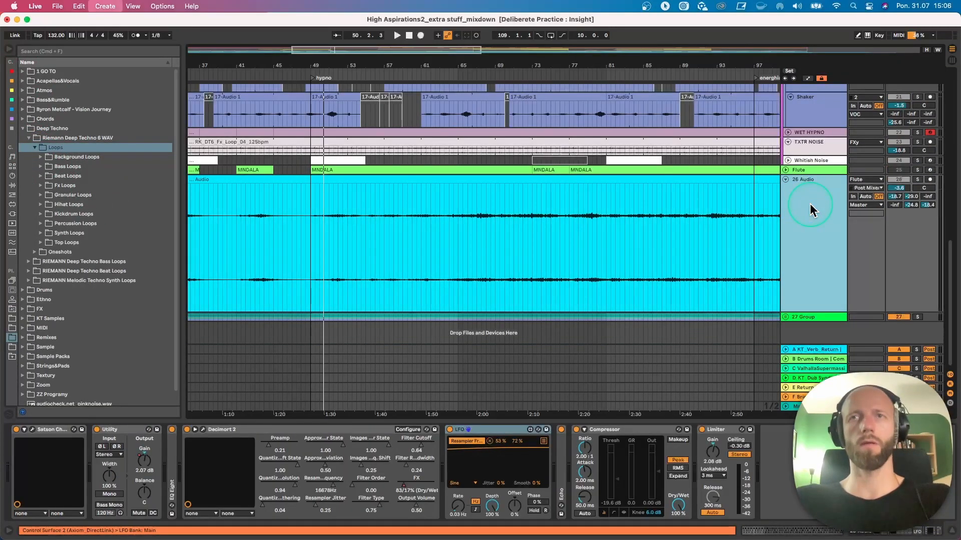
key(super+t)
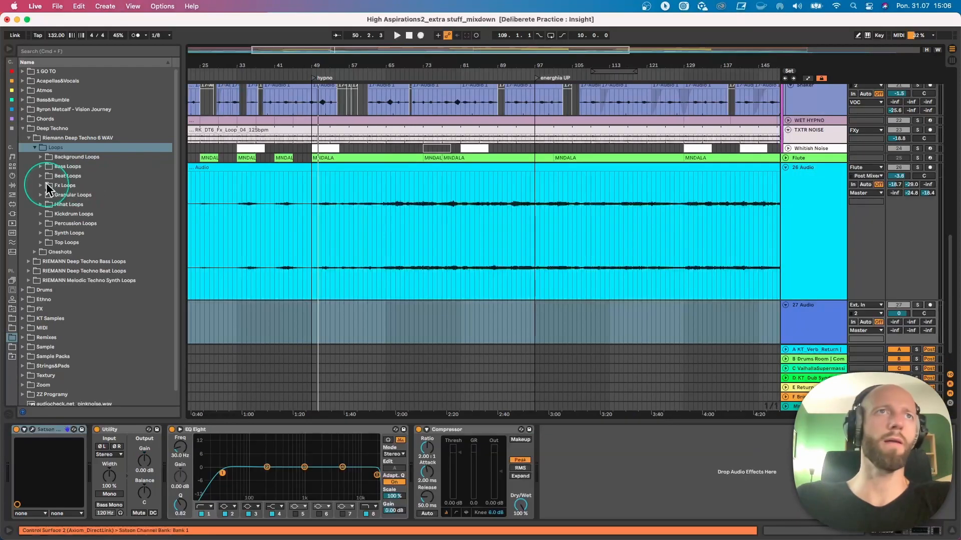
- Place RK_DT6_Perc_Loop_03_128bpm.wav from Percussion Loops on the new track at bar 49 and open the clip
click(42, 224)
click(111, 252)
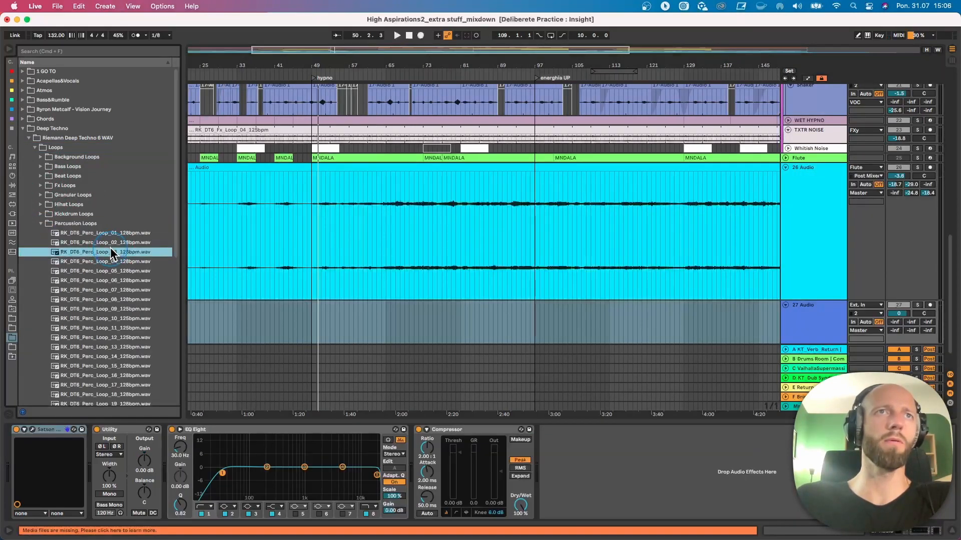
drag(117, 255, 310, 317)
double_click(321, 300)
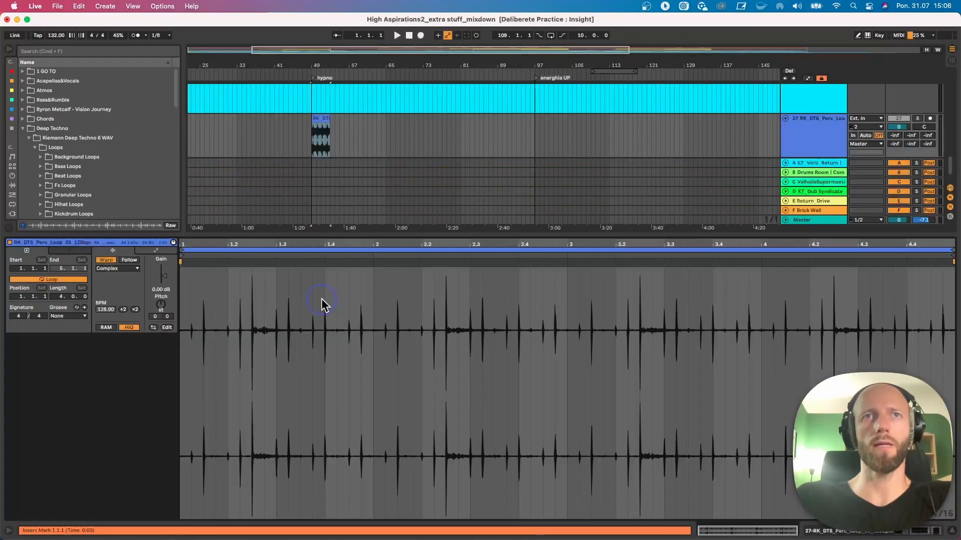
- Slice the percussion loop to a new MIDI track, one slice per transient, with the Built-in preset
right_click(317, 119)
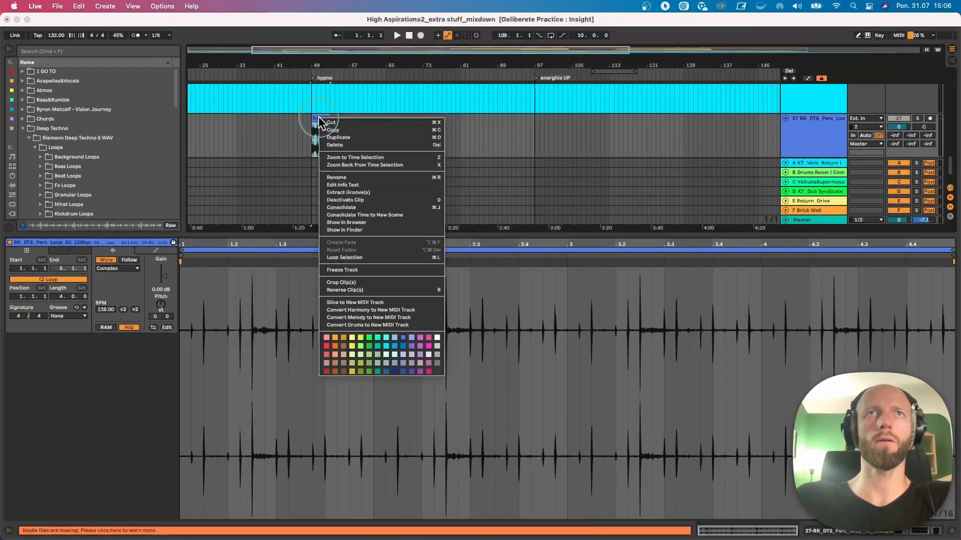
click(368, 303)
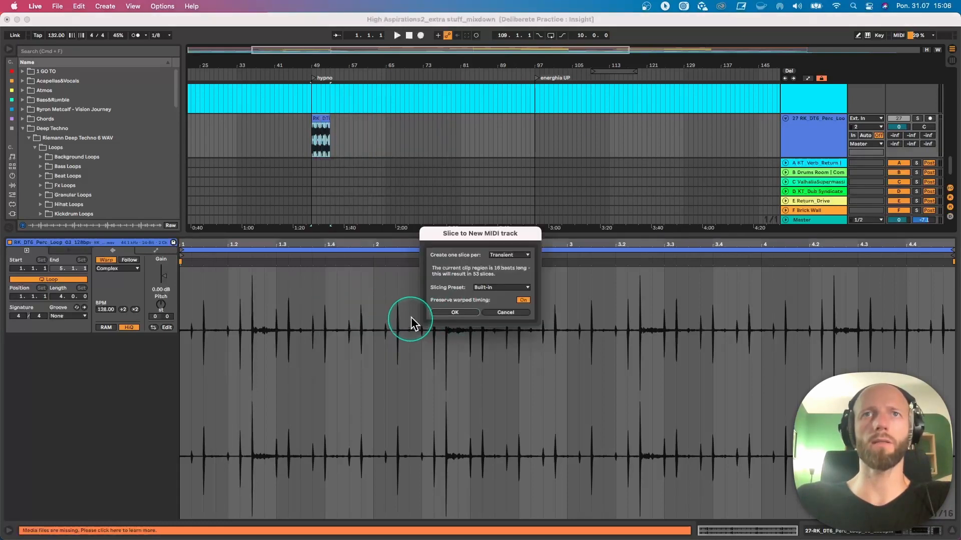
click(445, 311)
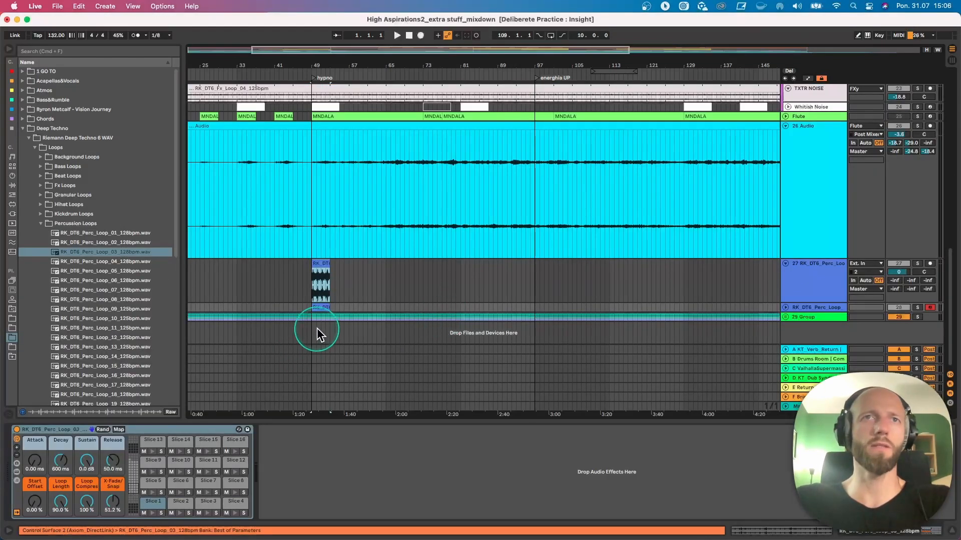
- Unfold the sliced RK_DT6_Perc_Loop track and open its MIDI clip for note editing
click(786, 308)
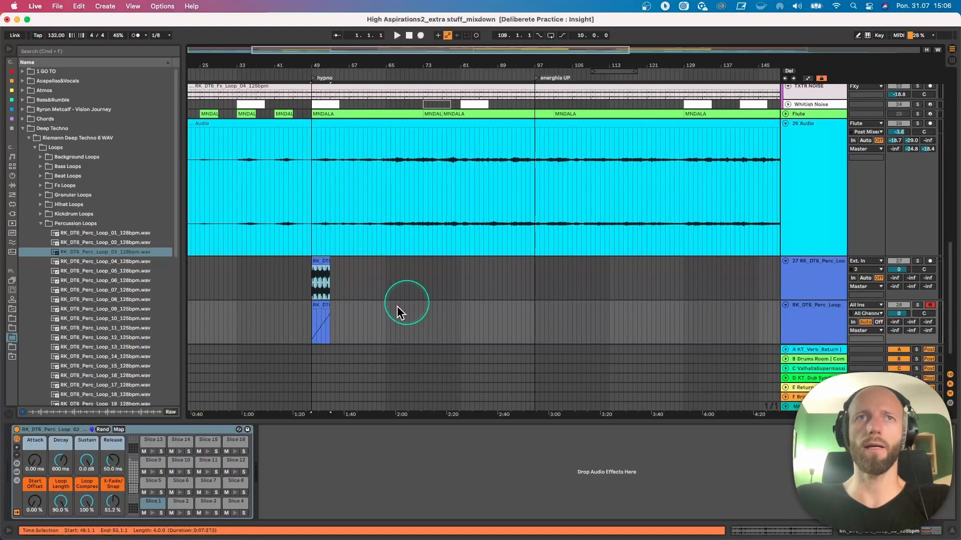
double_click(322, 311)
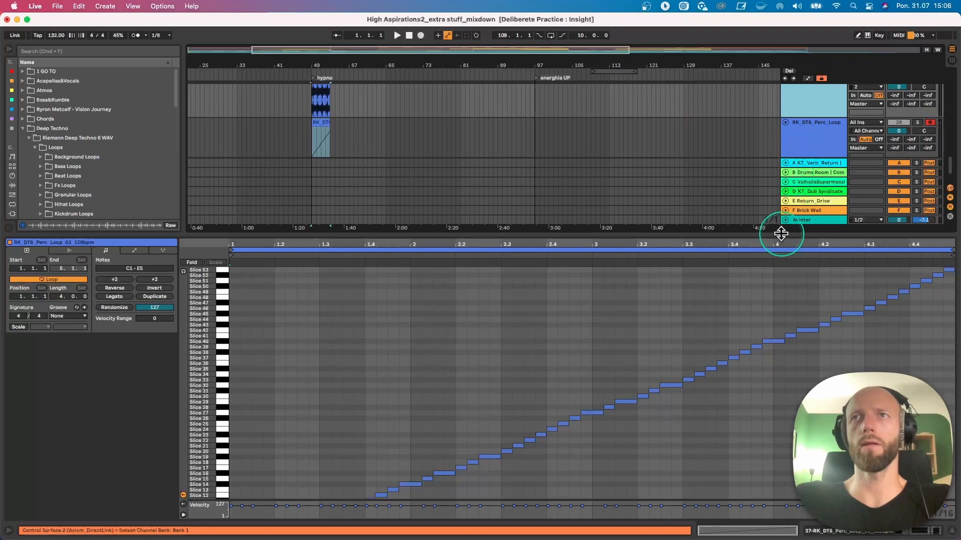
drag(780, 234, 794, 304)
- Solo the sliced track and play its clip from bar 49 with the note editor enlarged
click(917, 156)
key(space)
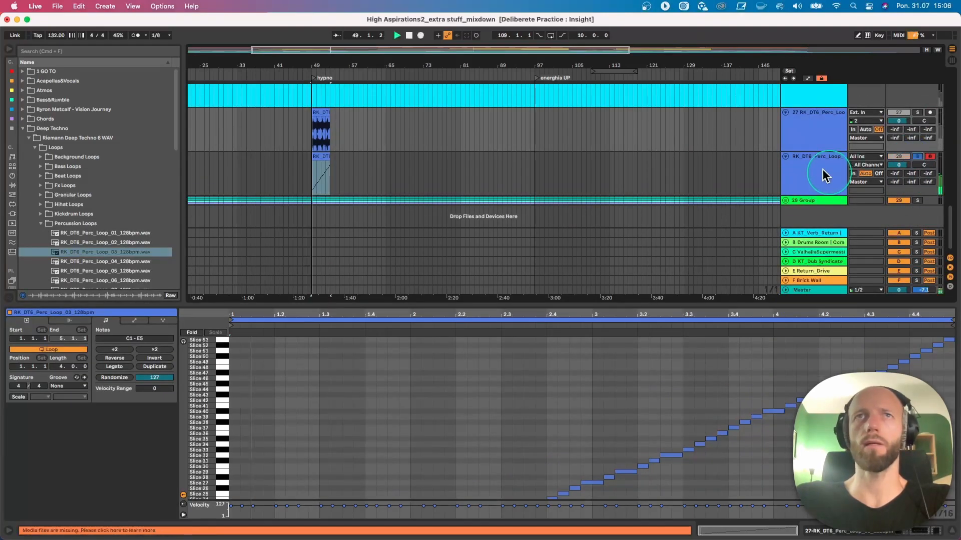
drag(392, 302, 434, 144)
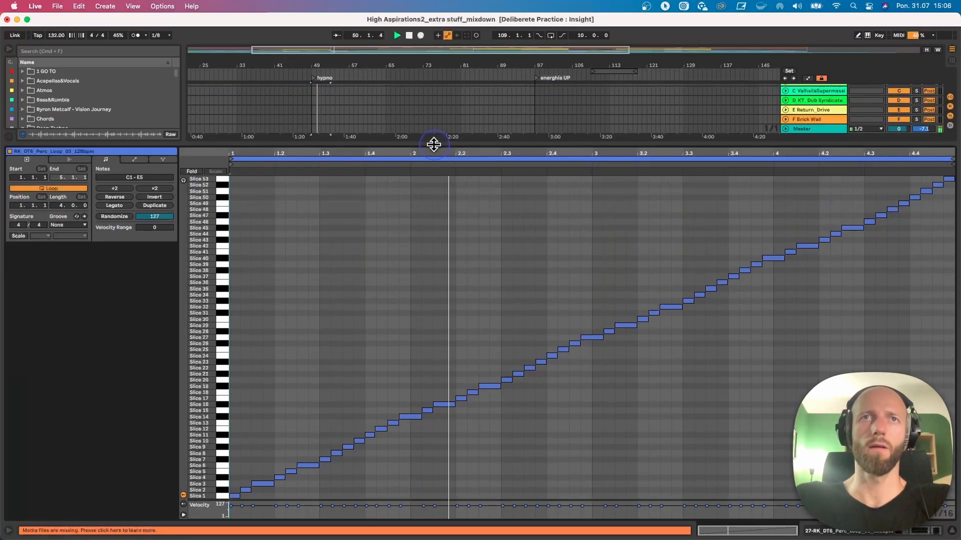
key(space)
- Loop the clip's first bar and move the Slice 8 note down to Slice 2, with playback restarted
drag(411, 221, 164, 232)
key(super+l)
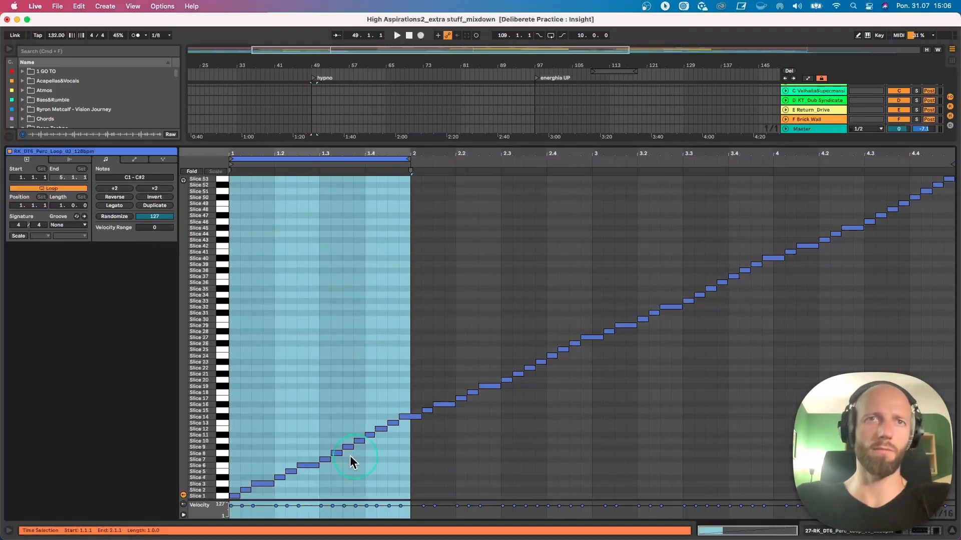
drag(334, 452, 336, 491)
key(space)
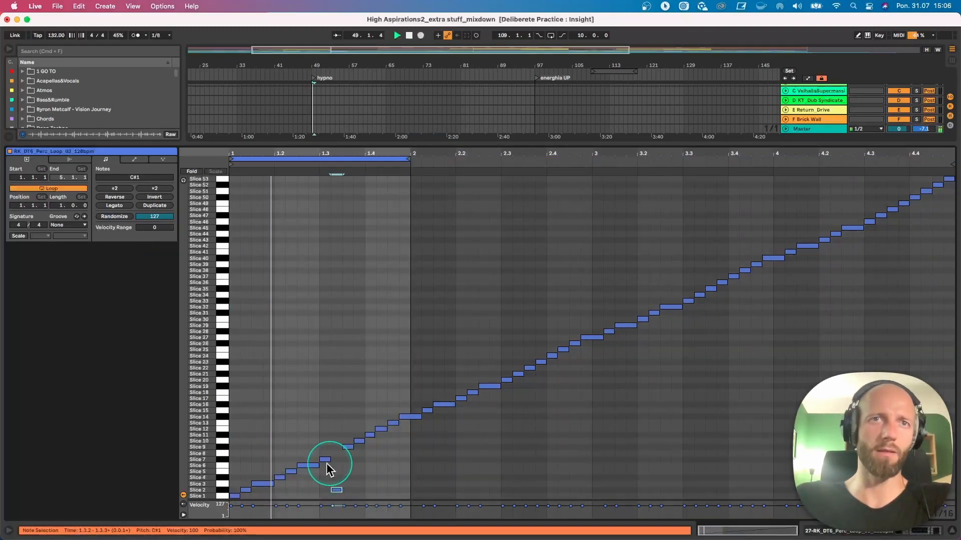
- Delete the Slice 4 and Slice 5 notes and move the Slice 6 note down to Slice 2
double_click(281, 477)
double_click(292, 471)
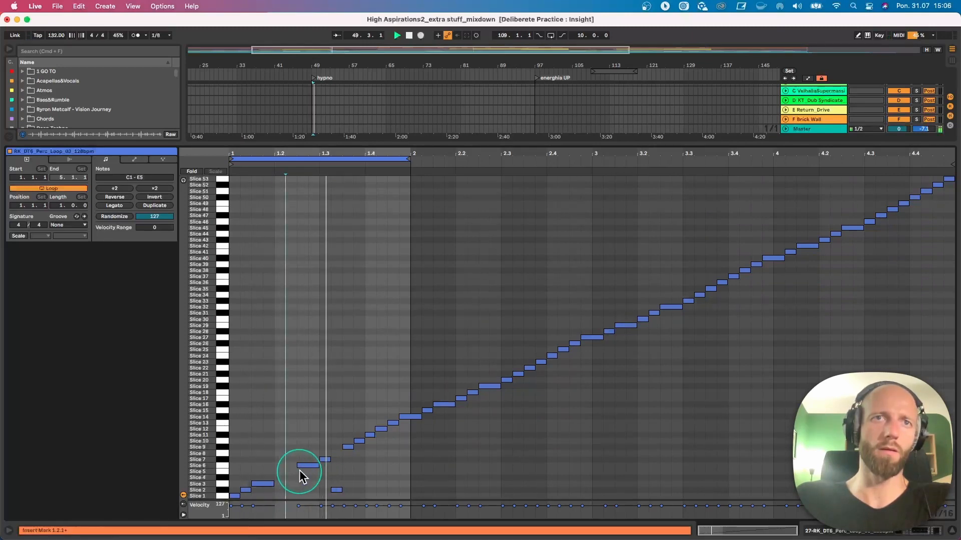
drag(307, 466, 307, 492)
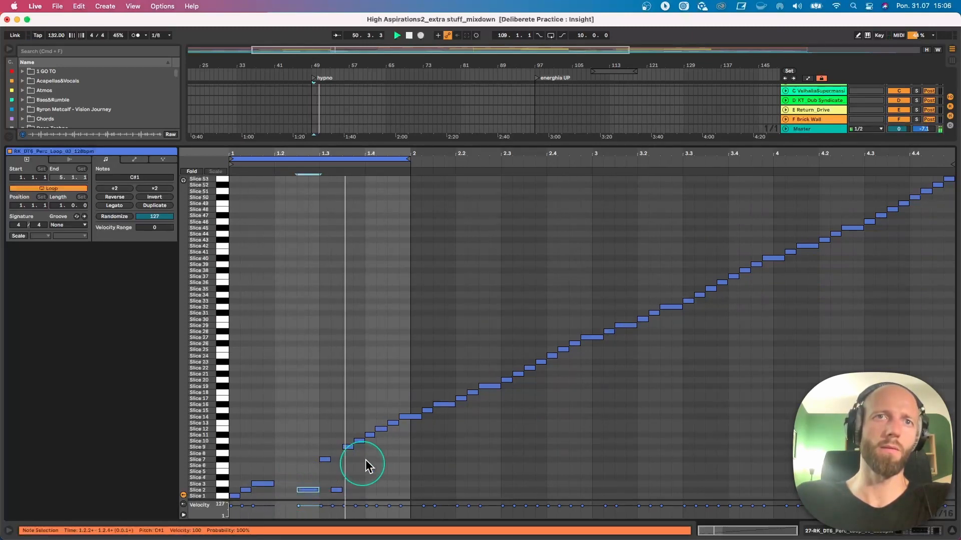
- Move the Slice 11 and Slice 13 notes to Slice 1 and the Slice 14 note to Slice 3, and stop playback
drag(369, 435, 370, 497)
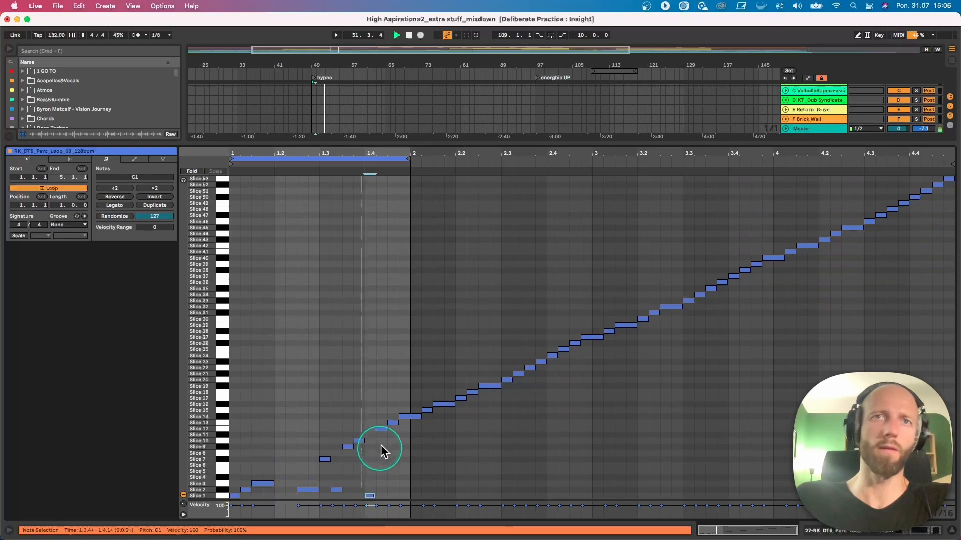
drag(391, 424, 396, 493)
click(410, 418)
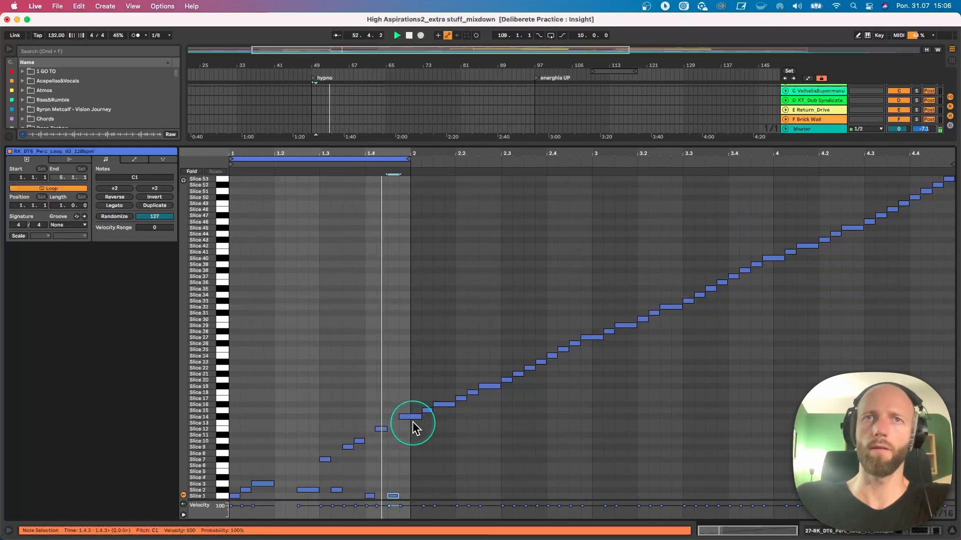
drag(409, 420, 410, 485)
key(space)
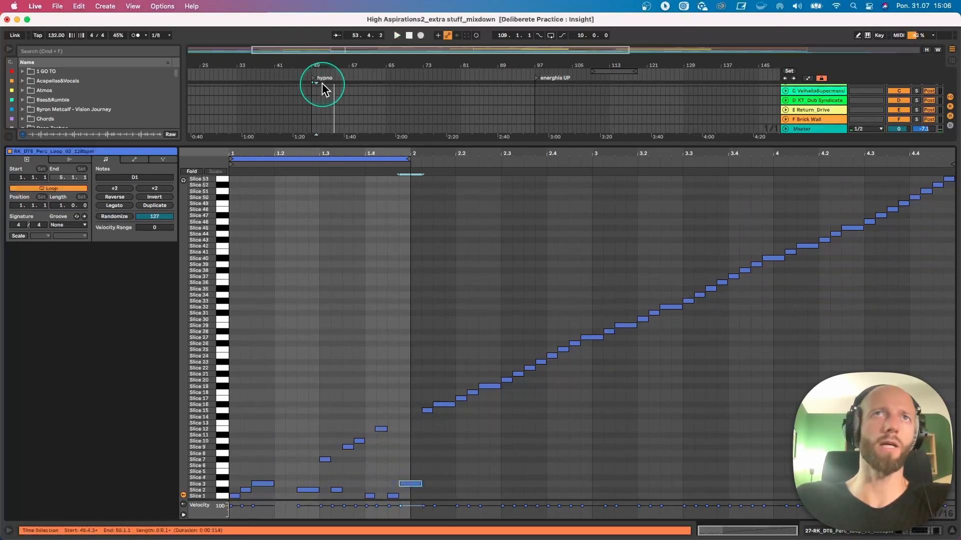
- Select the rearranged MIDI clip at bar 49, play it and focus the note editor on its first bar
drag(332, 144, 328, 250)
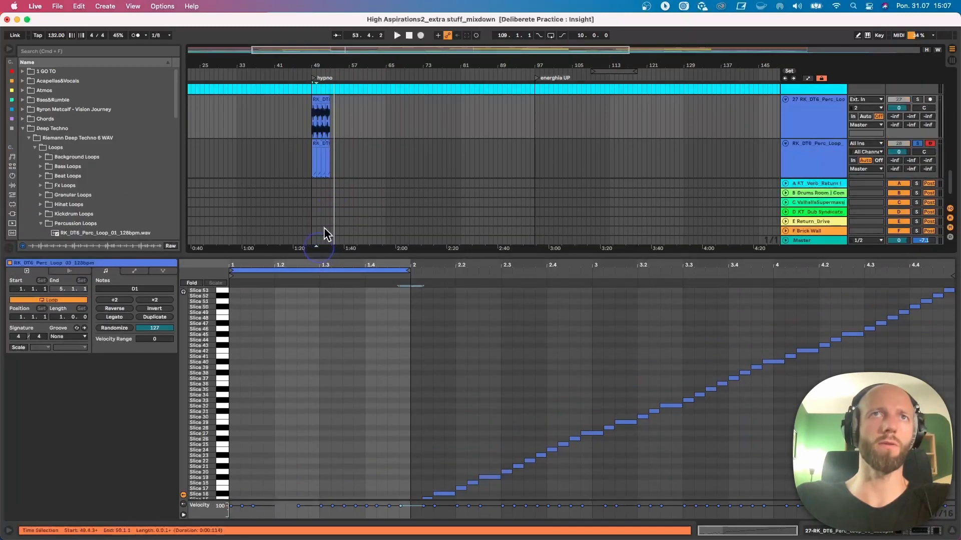
click(320, 142)
key(space)
scroll(404, 325, down, 5)
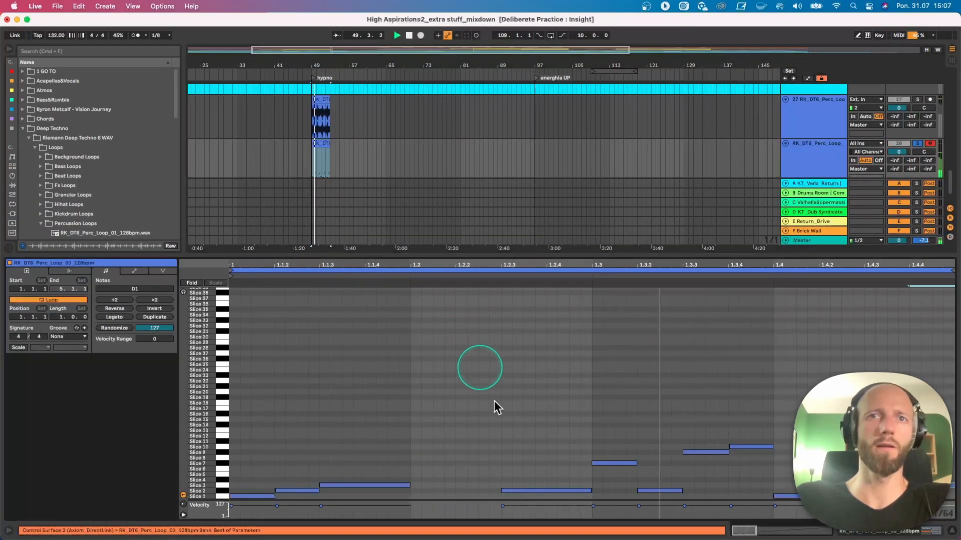
key(space)
key(space)
- Add a Slice 1 note at 1.2, lengthen it to just before 1.2.3 and set the note grid to 1/32
double_click(419, 495)
drag(419, 496, 486, 498)
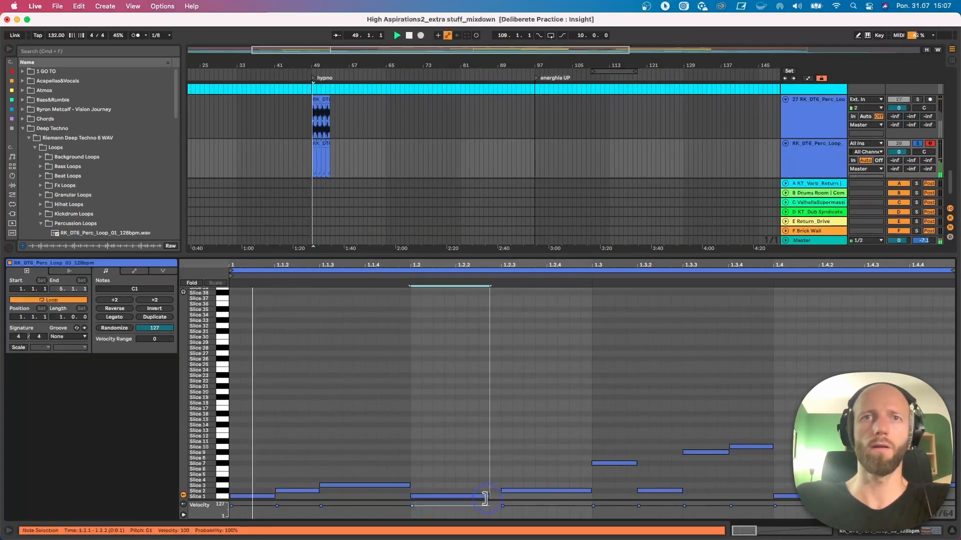
key(super+2)
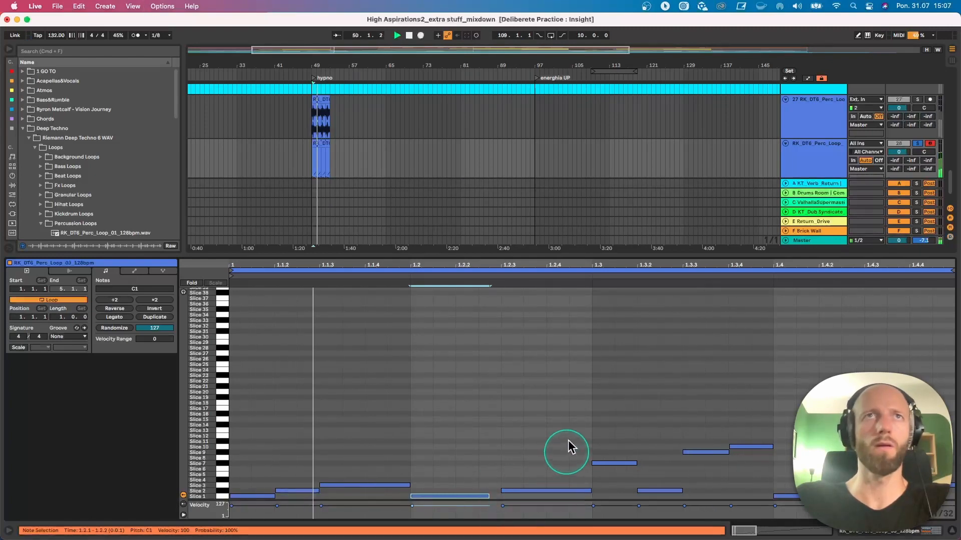
- Compare the original audio loop with the sliced version by swapping solos, and set the original track's volume to -7.2 dB
click(918, 145)
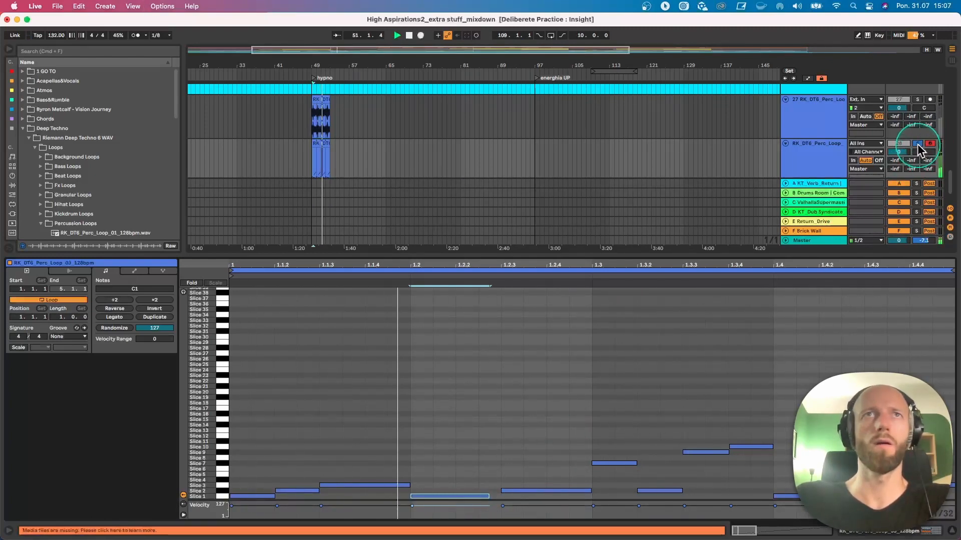
click(919, 100)
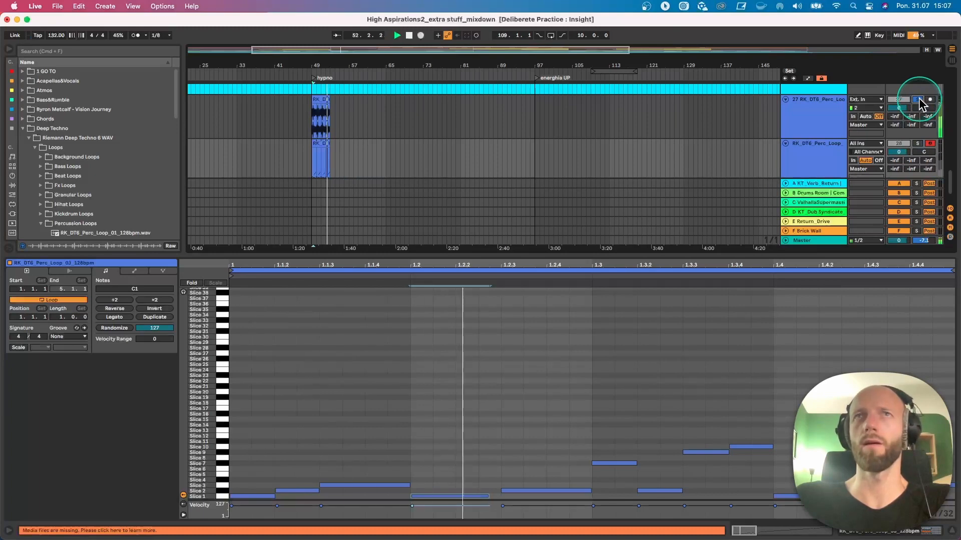
drag(899, 107, 899, 130)
click(918, 145)
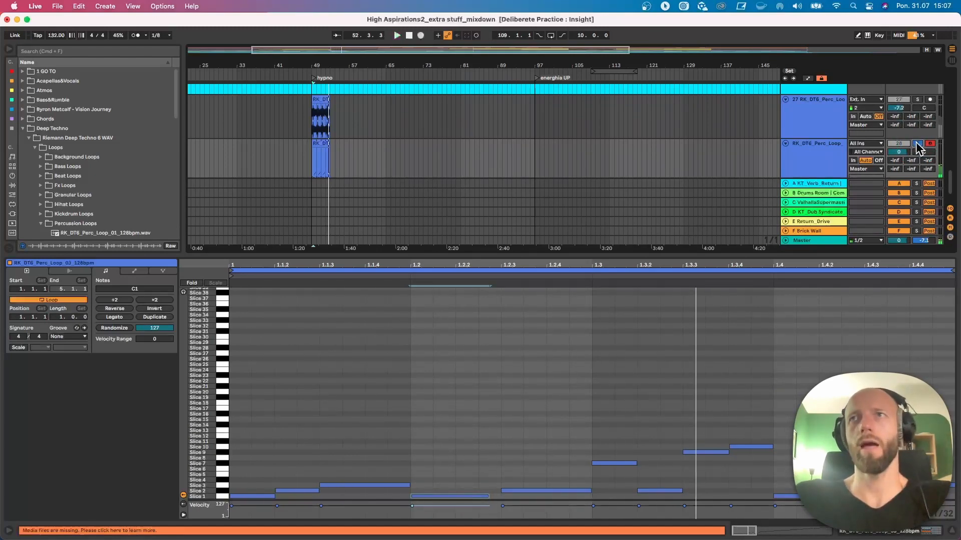
- Shrink the note editor and return up the arrangement to the Perc2 track
drag(679, 260, 697, 423)
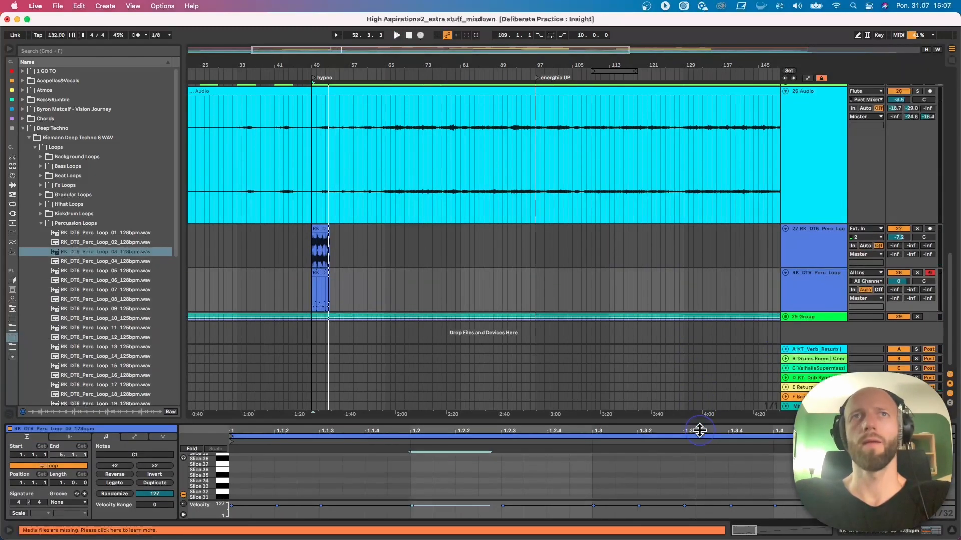
click(429, 280)
scroll(410, 263, up, 10)
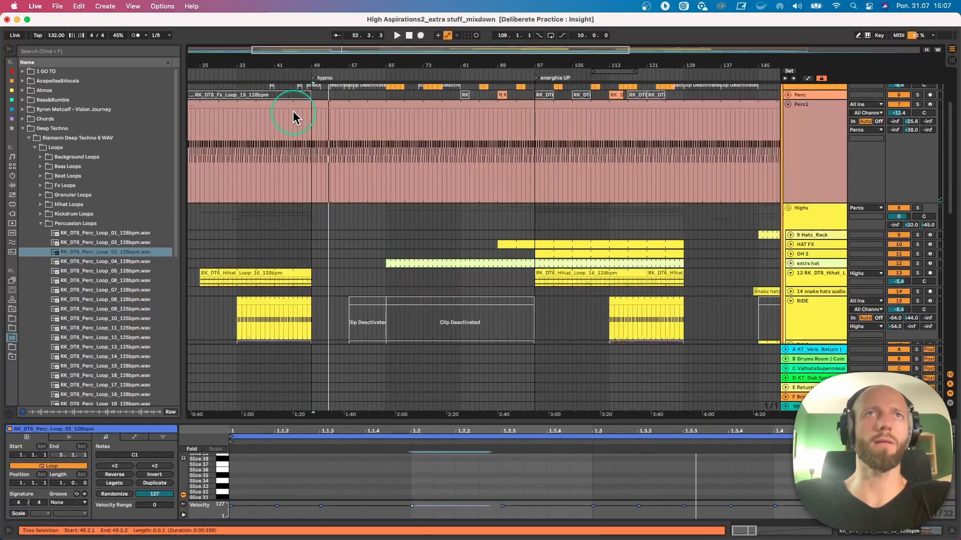
- Solo the Perc2 track, play it from bar 41 and show its device chain
click(294, 113)
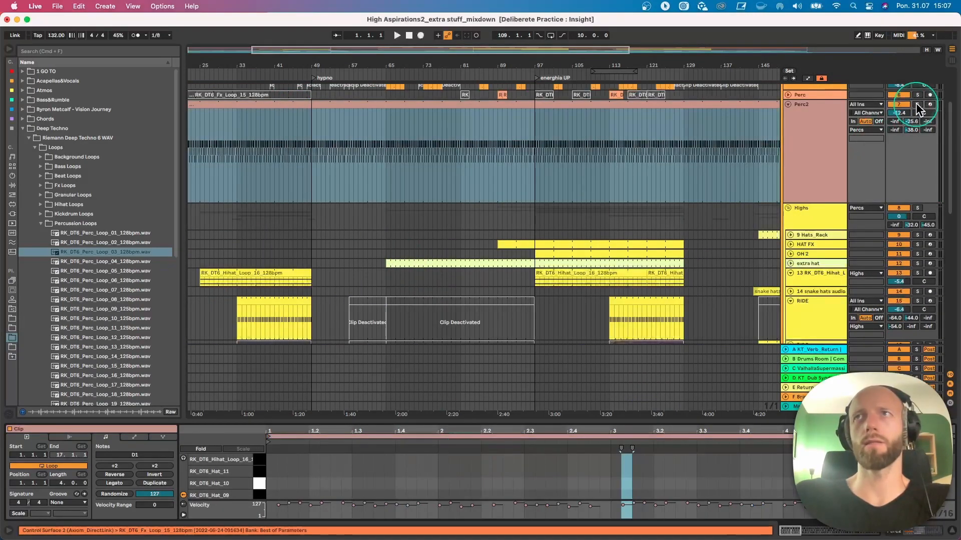
click(917, 104)
key(space)
click(272, 135)
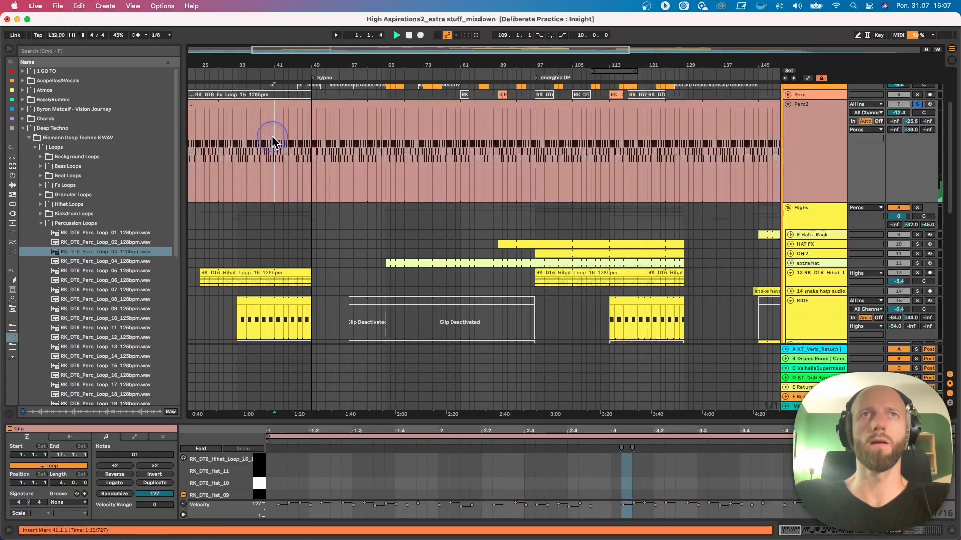
click(827, 135)
double_click(827, 131)
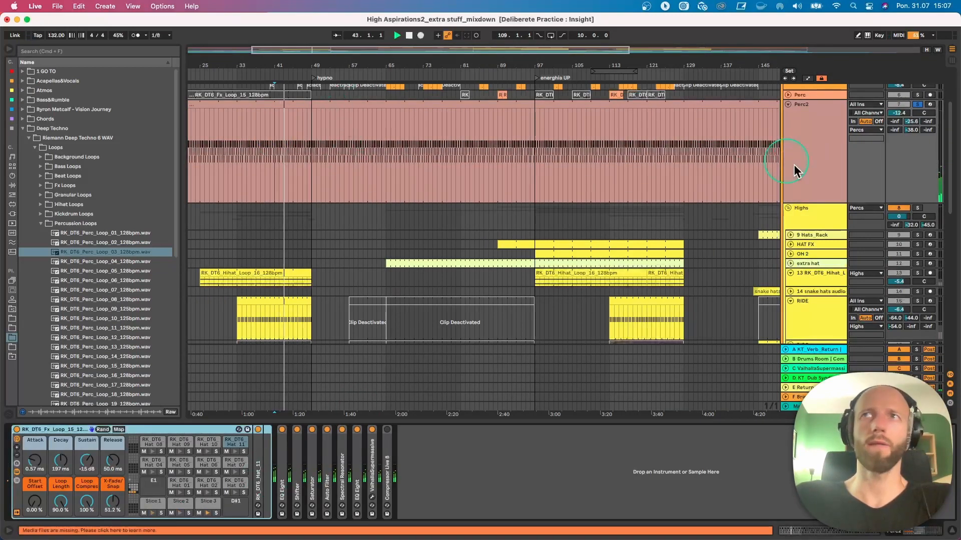
- Add the LOW and Percs groups to the solo to hear Perc2 with the kick and sub
scroll(794, 164, up, 4)
super+click(918, 88)
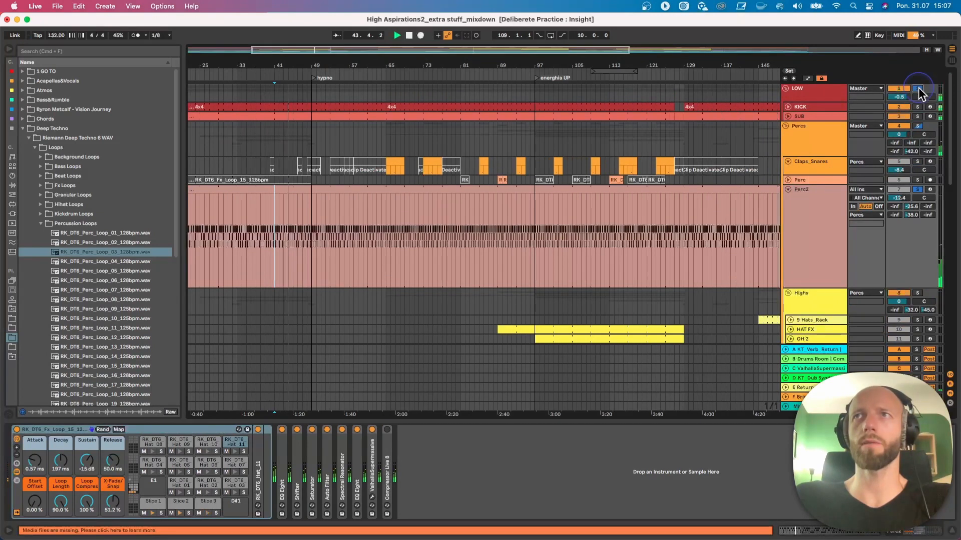
super+click(917, 126)
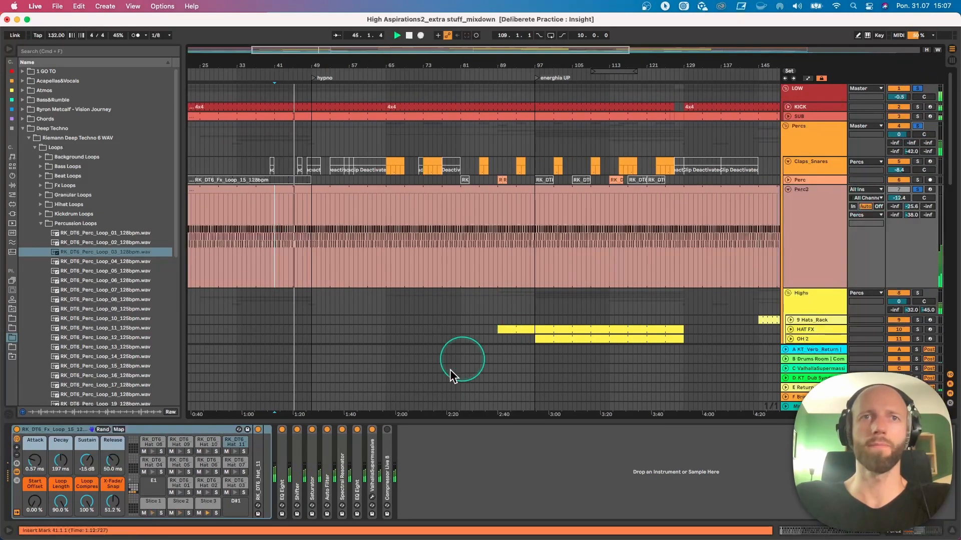
- Expand the Auto Filter, show its Frequency automation on Perc2 and make that track lane taller
double_click(326, 468)
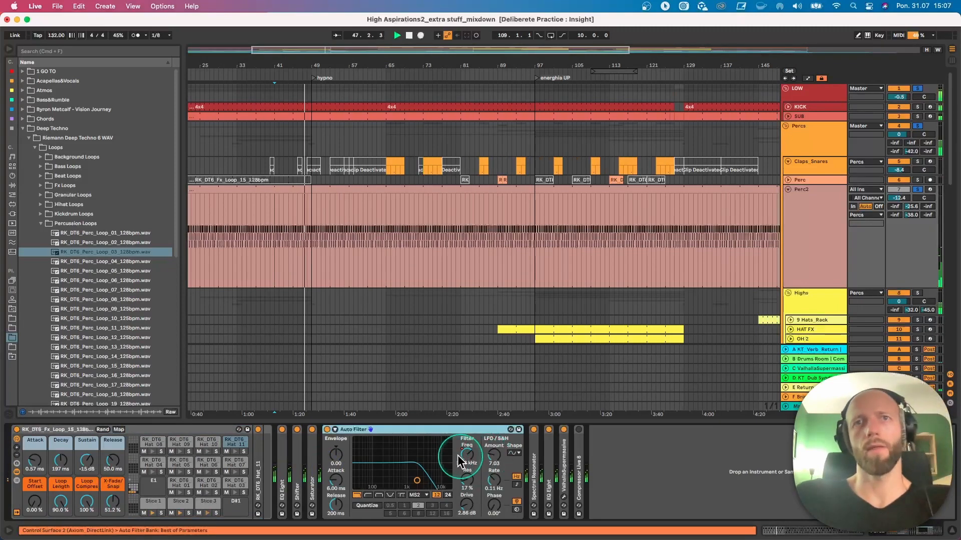
right_click(471, 457)
click(493, 462)
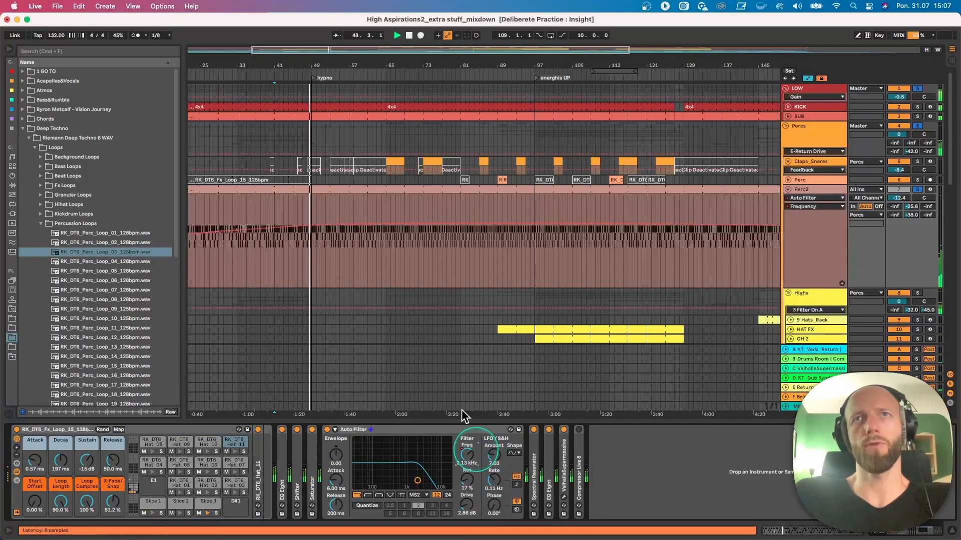
click(821, 283)
drag(820, 288, 819, 347)
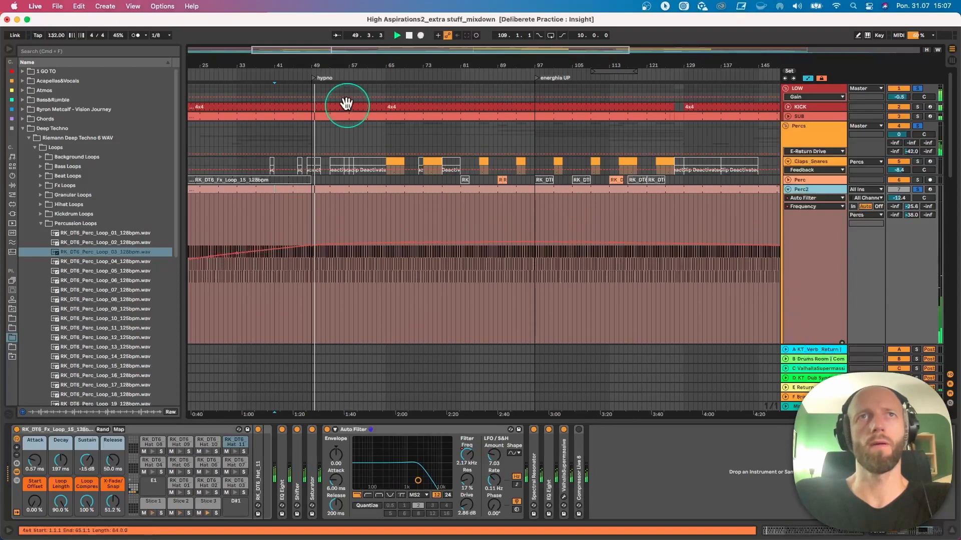
drag(327, 69, 328, 66)
scroll(331, 255, down, 5)
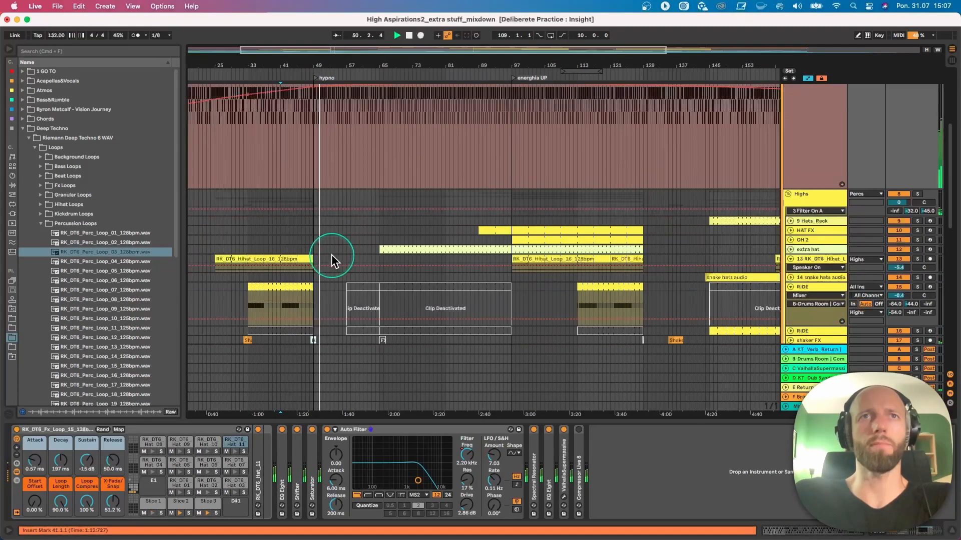
- Listen to the Auto Filter sweep on Perc2 from bars 29, 23 and 56
click(229, 143)
click(206, 148)
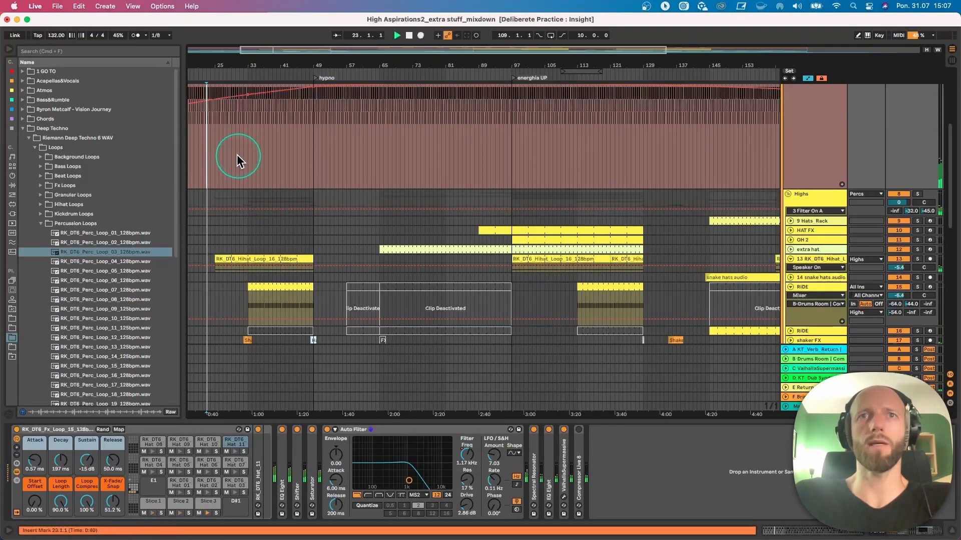
click(343, 143)
key(space)
key(space)
scroll(415, 164, up, 4)
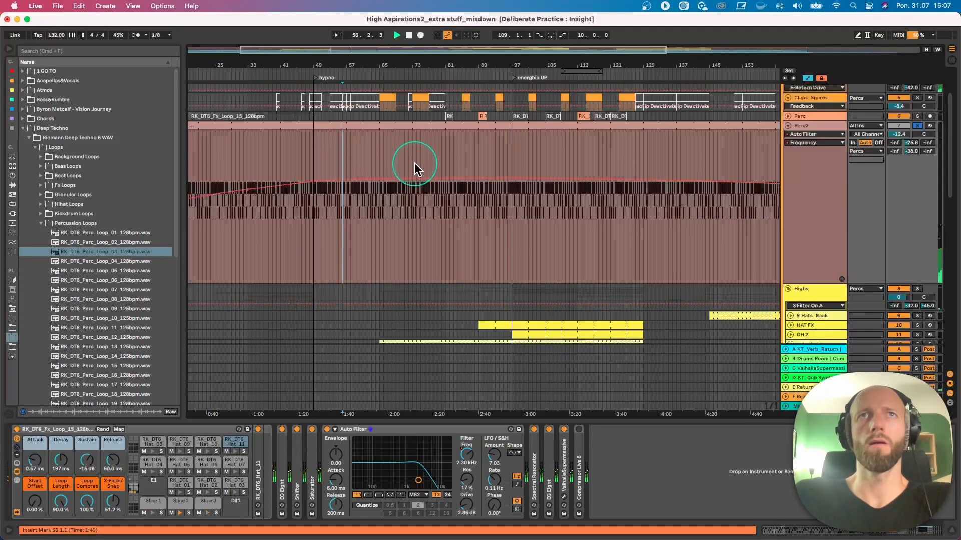
- Play Perc2 from around bar 77 and view its filter automation across the whole arrangement
click(428, 227)
key(space)
key(space)
scroll(430, 231, down, 4)
scroll(518, 140, up, 4)
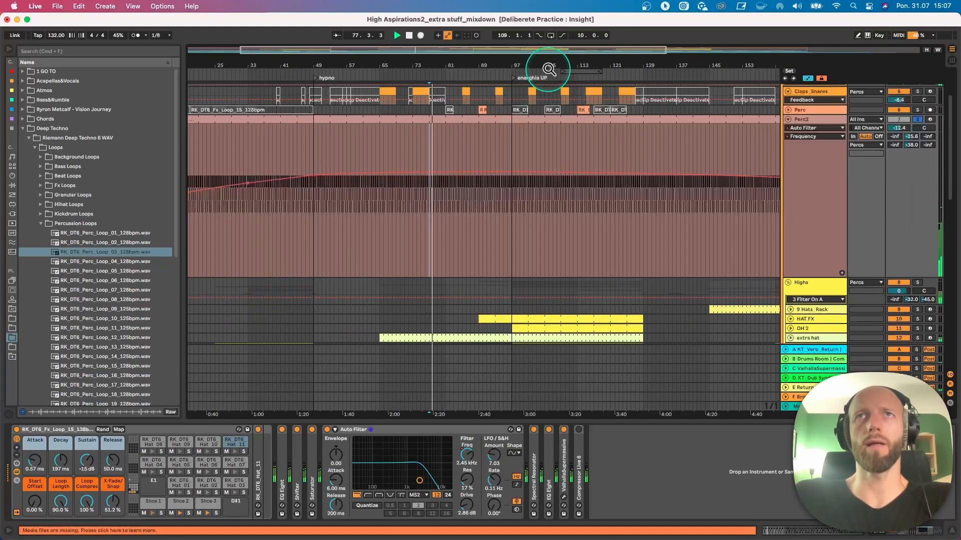
drag(548, 70, 547, 67)
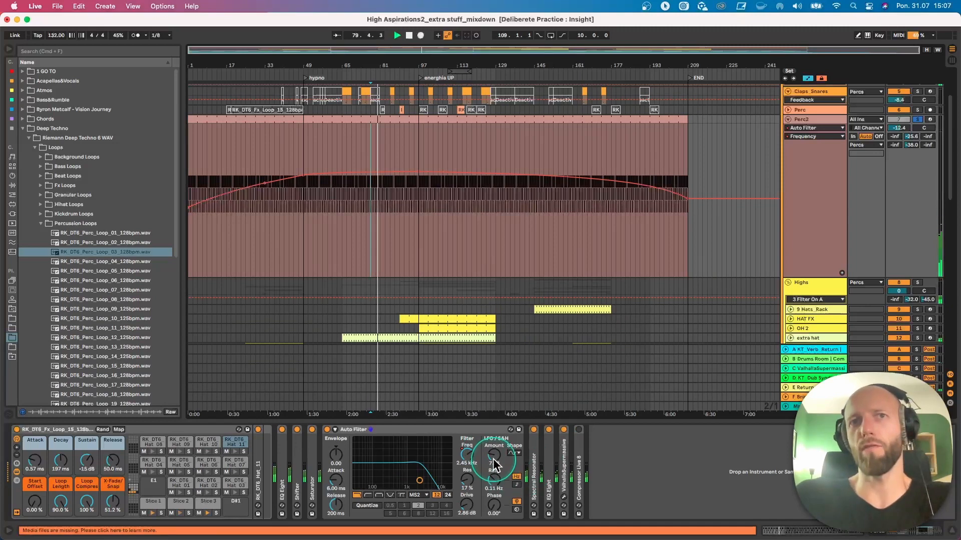
- Stop playback and inspect the Shifter and Saturator settings on Perc2, collapsing each device after viewing it
key(space)
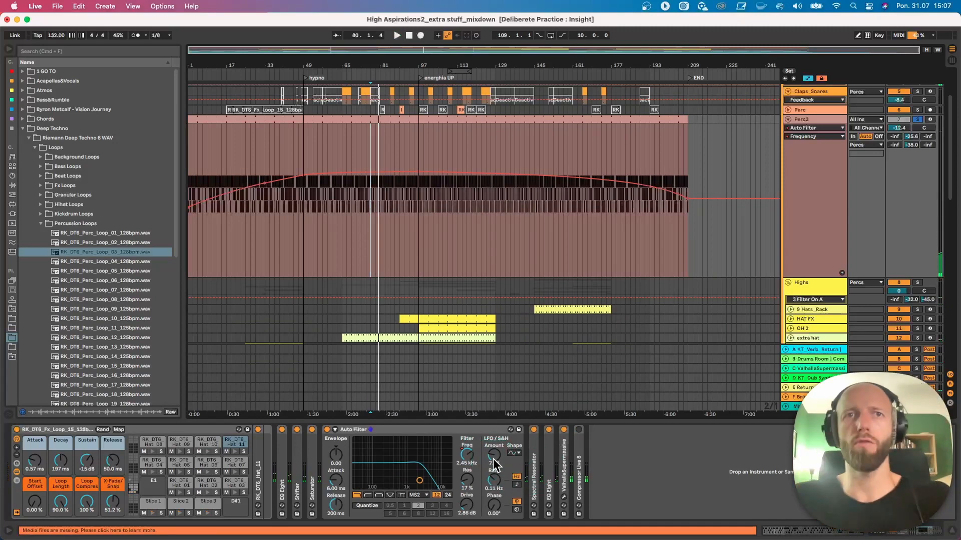
click(334, 461)
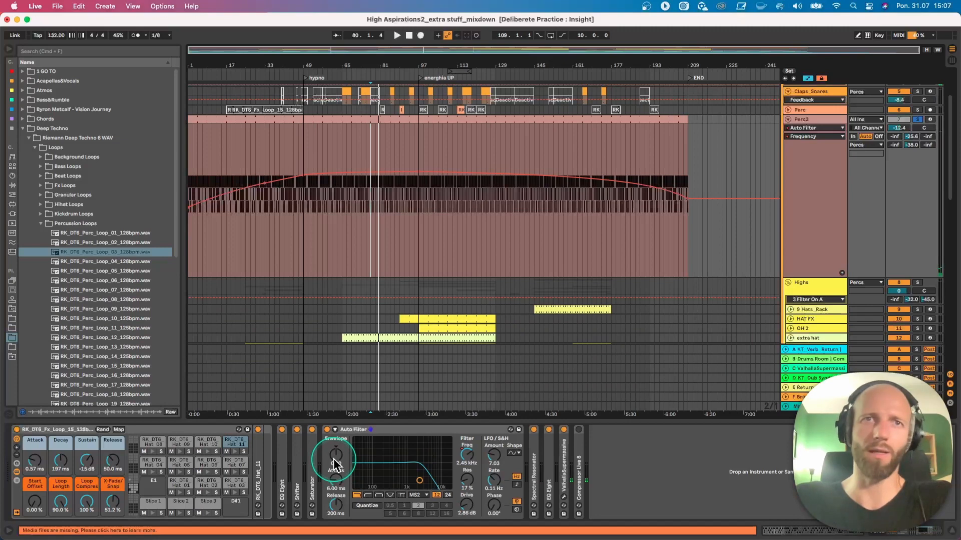
click(298, 453)
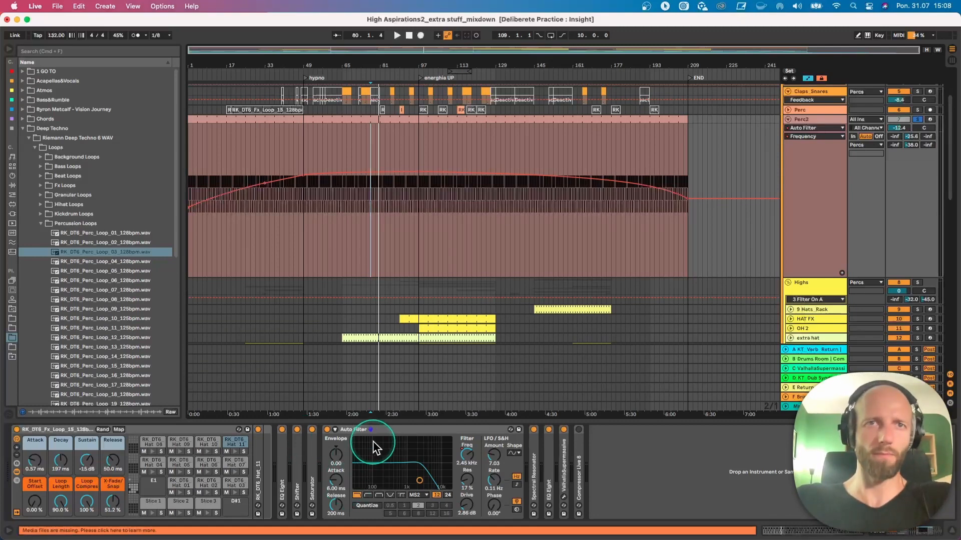
double_click(300, 470)
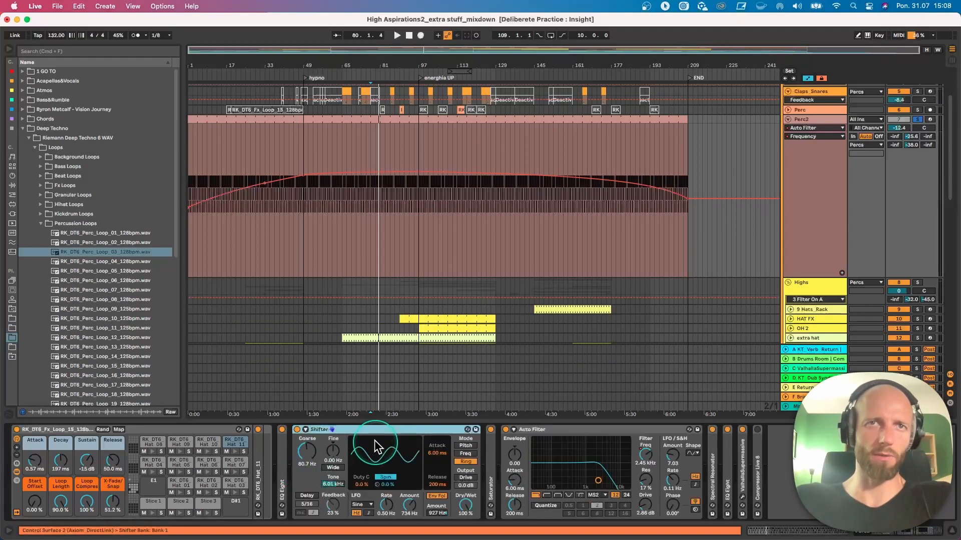
double_click(490, 454)
double_click(409, 431)
click(437, 430)
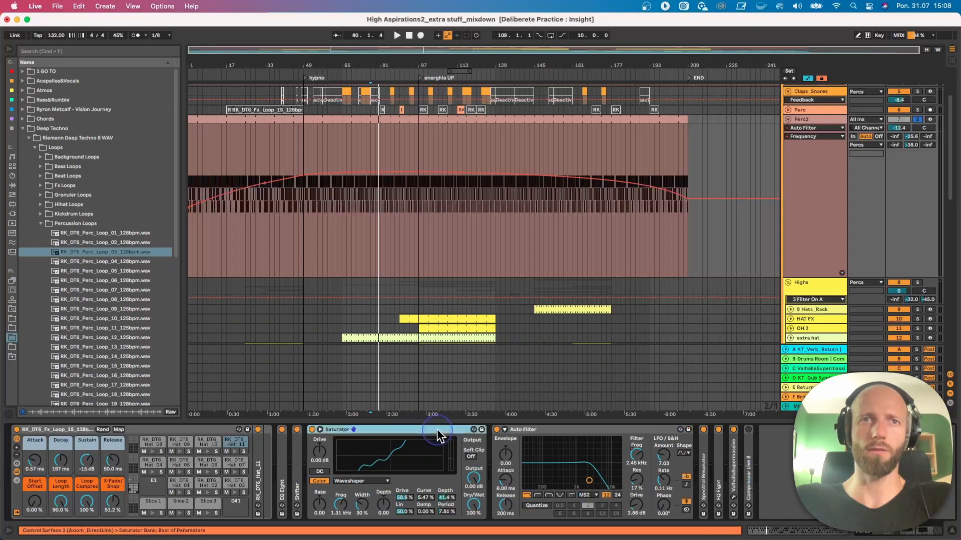
double_click(437, 431)
- Expand the Spectral Resonator, show its Dry/Wet automation on Perc2 and play from bar 101
double_click(533, 466)
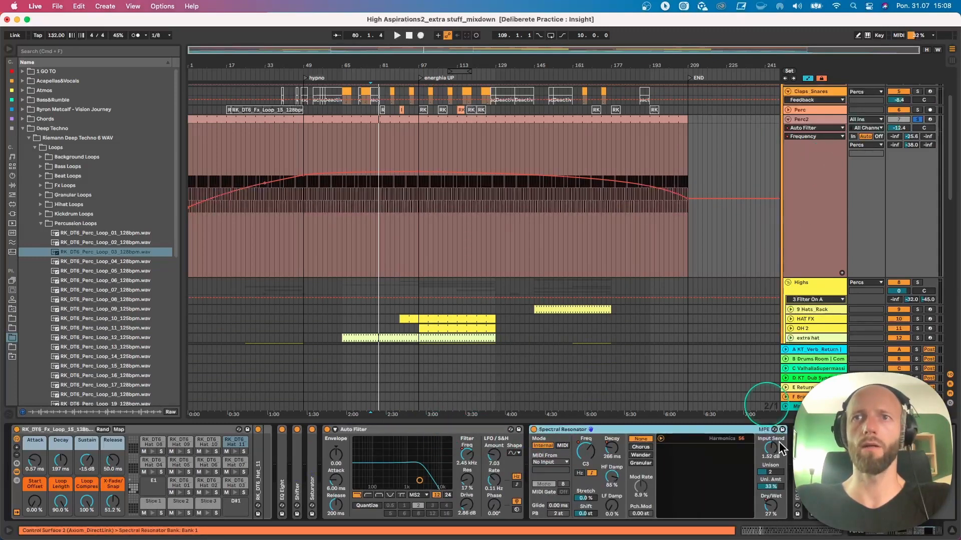
right_click(771, 509)
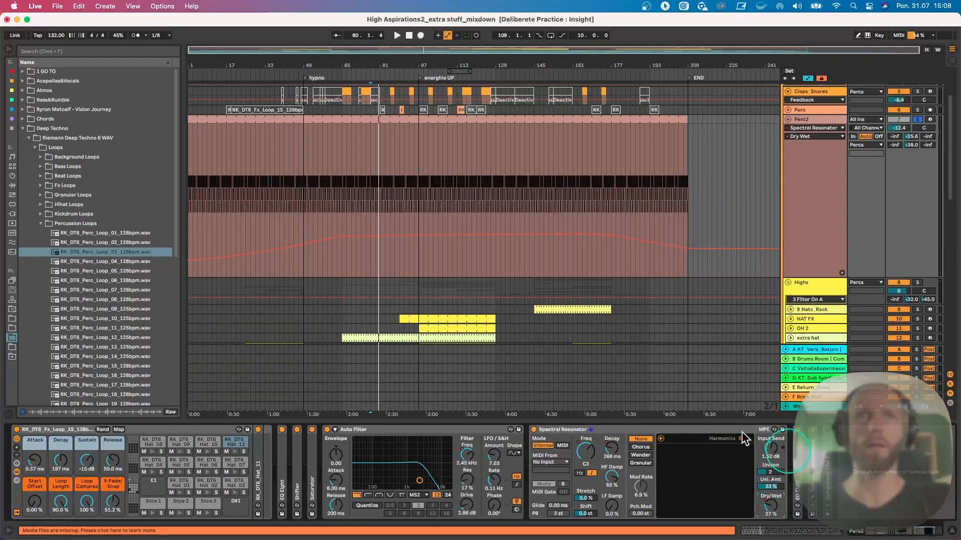
click(429, 260)
key(space)
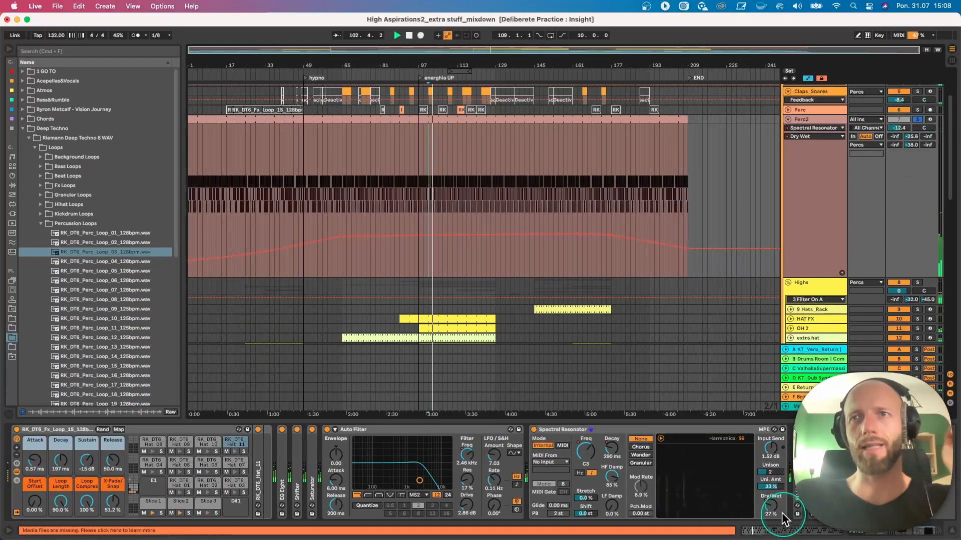
- Try the Spectral Resonator's Dry/Wet at 87% during playback, then stop and re-enable the overridden automation
drag(782, 518, 782, 496)
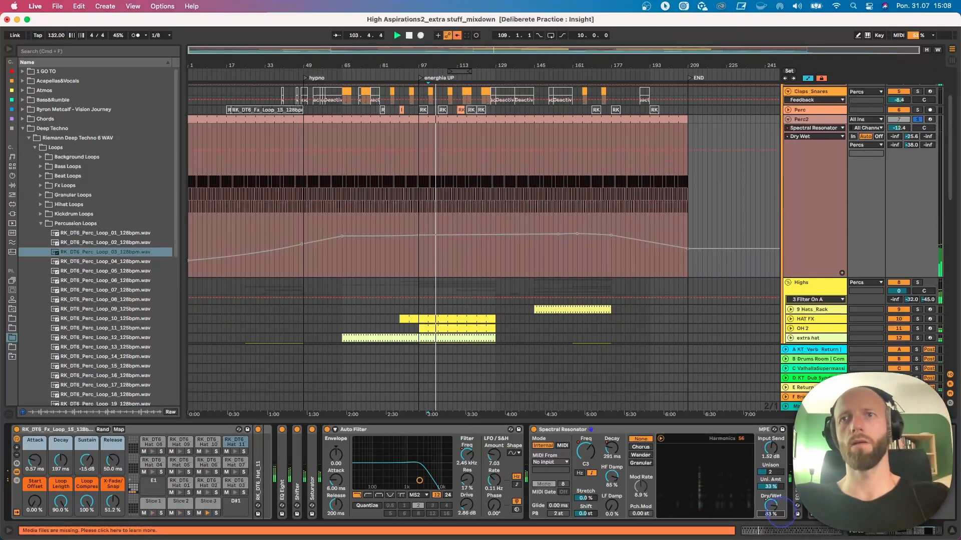
key(super+z)
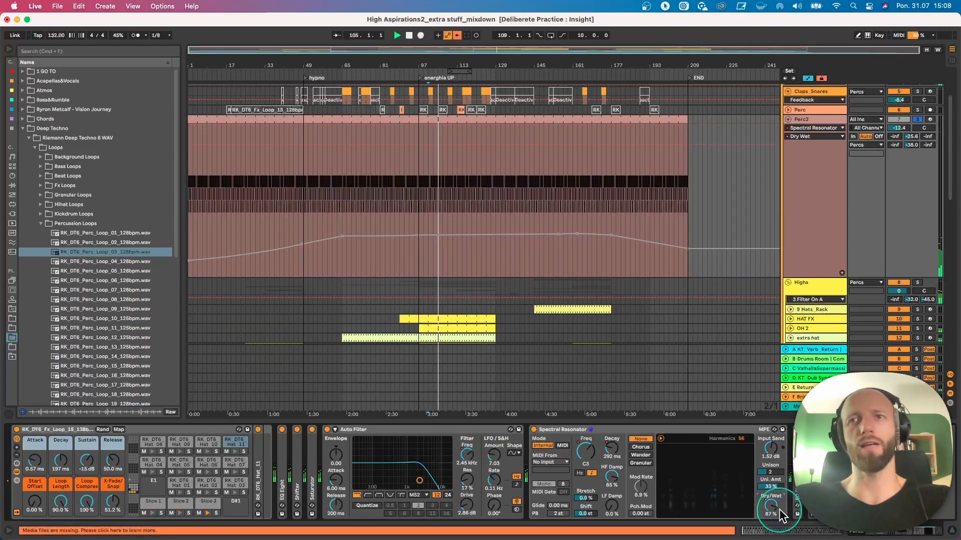
key(space)
key(space)
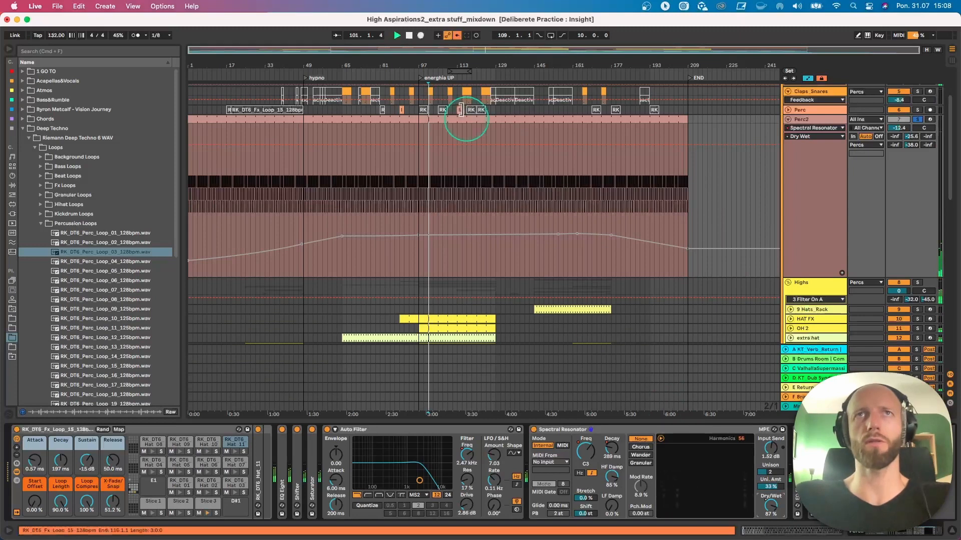
click(457, 36)
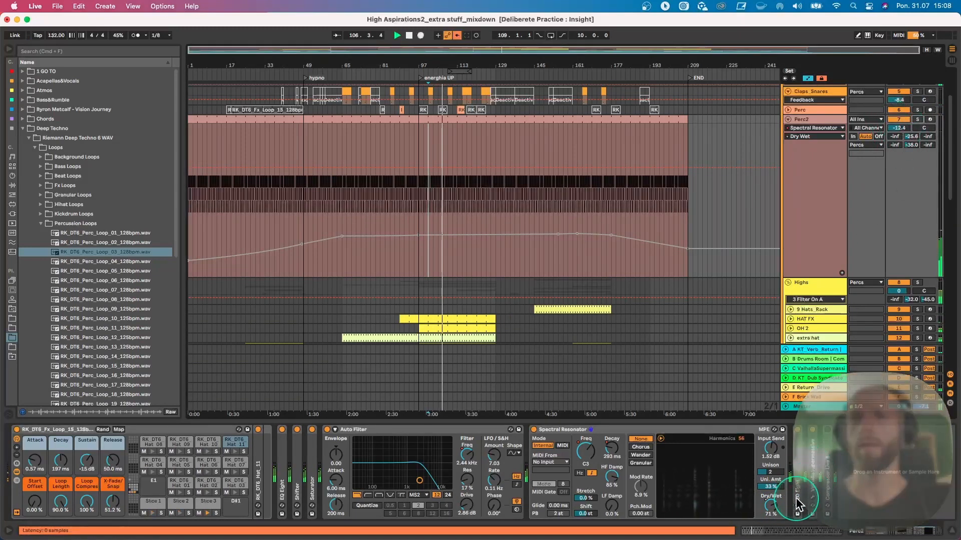
click(397, 35)
click(457, 35)
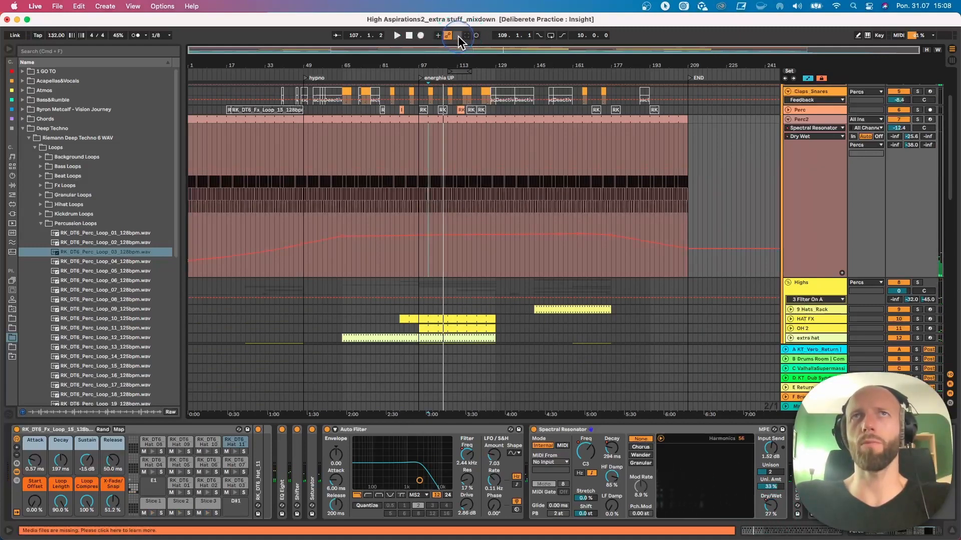
- Fold the Perc2 track and play briefly from bar 101 while looking over the lower tracks
click(788, 120)
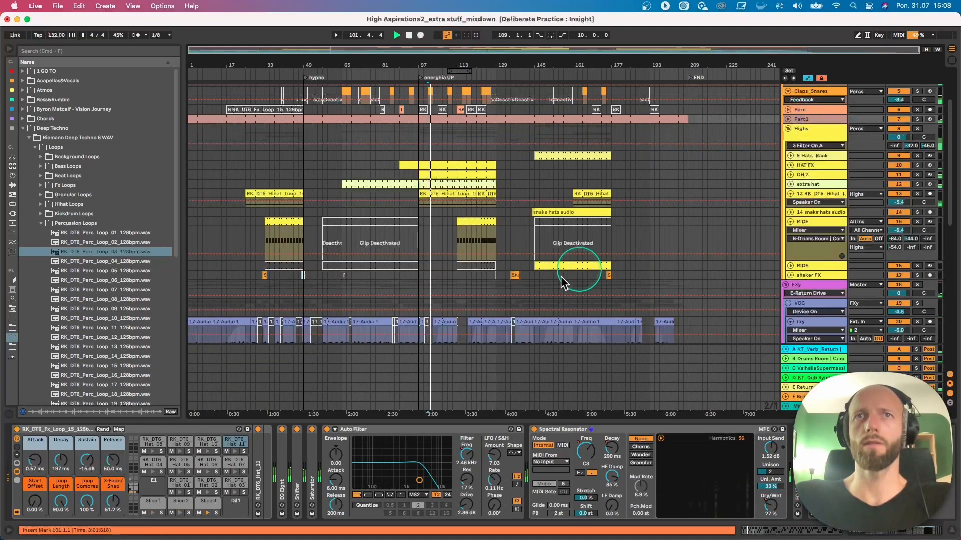
scroll(550, 287, down, 5)
key(space)
scroll(548, 288, up, 3)
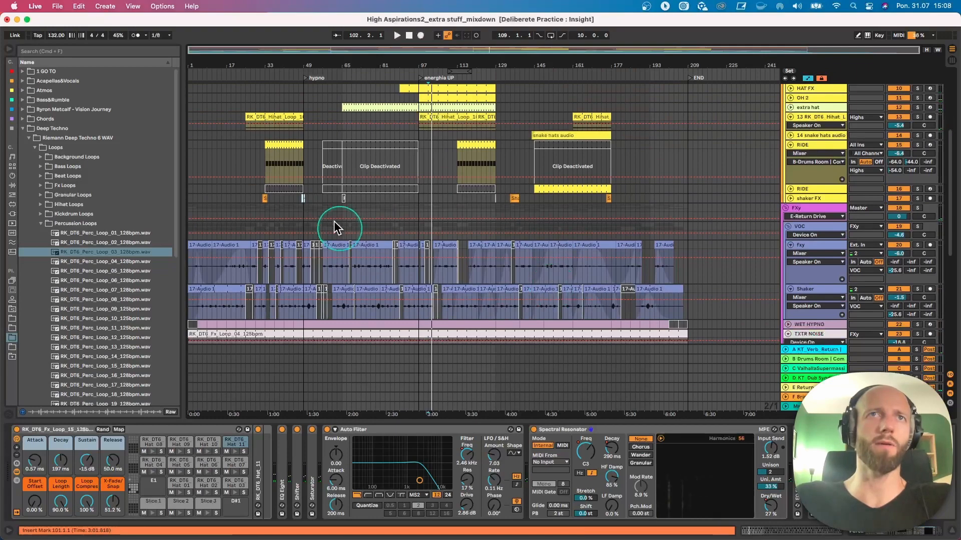
- Unfold the shaker FX track, play it from bar 29 and focus on the Shaker FX and Hat FX clips
click(790, 206)
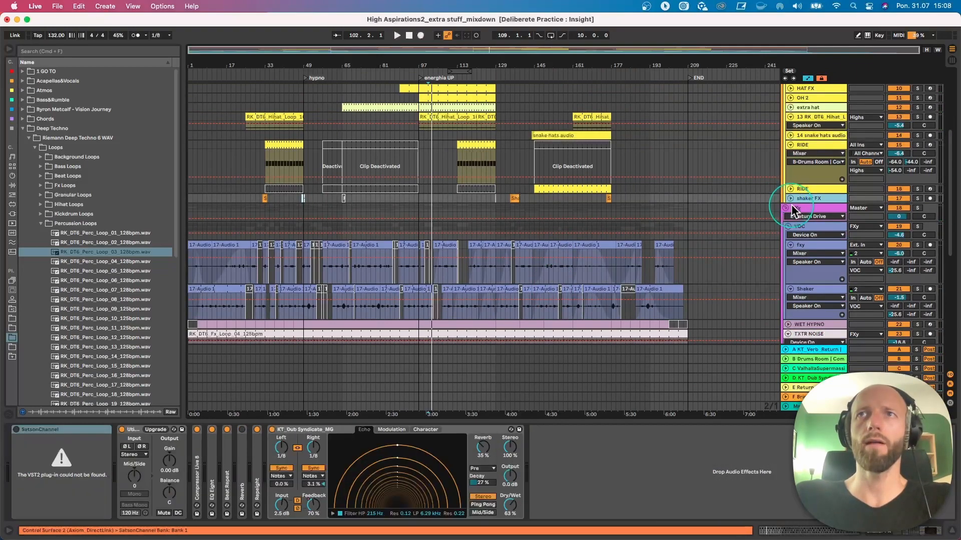
click(790, 199)
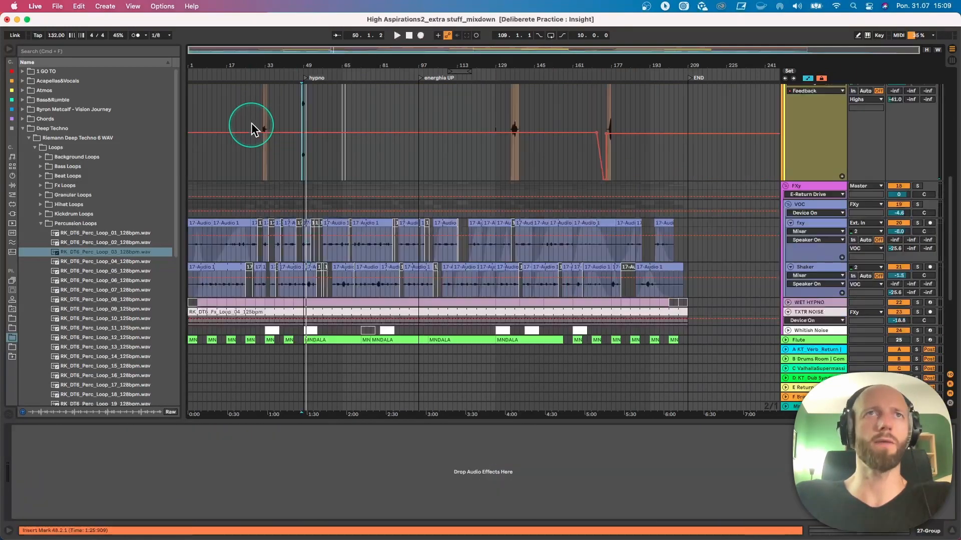
click(255, 115)
key(space)
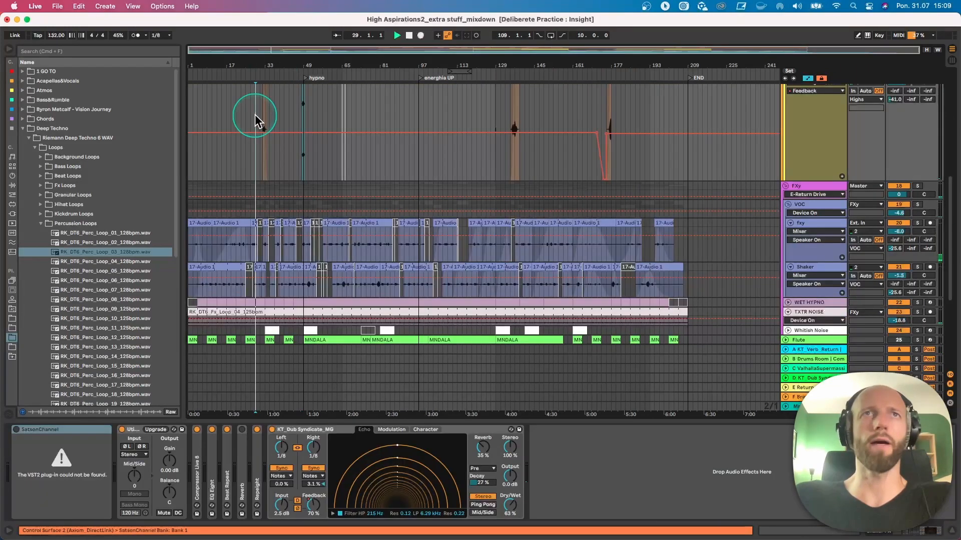
scroll(270, 132, up, 5)
drag(257, 48, 269, 64)
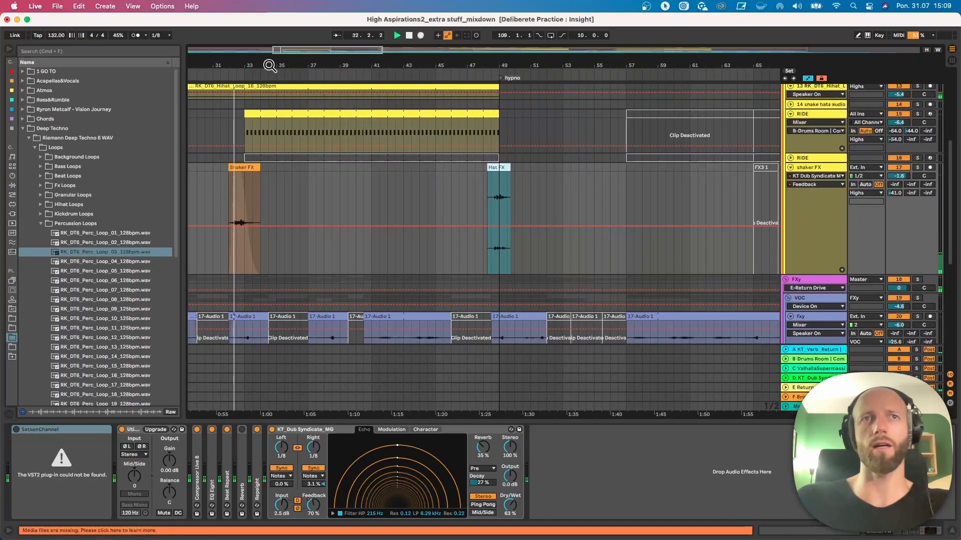
- Play the Hat FX clip on the shaker FX track from 48.3.1
click(489, 198)
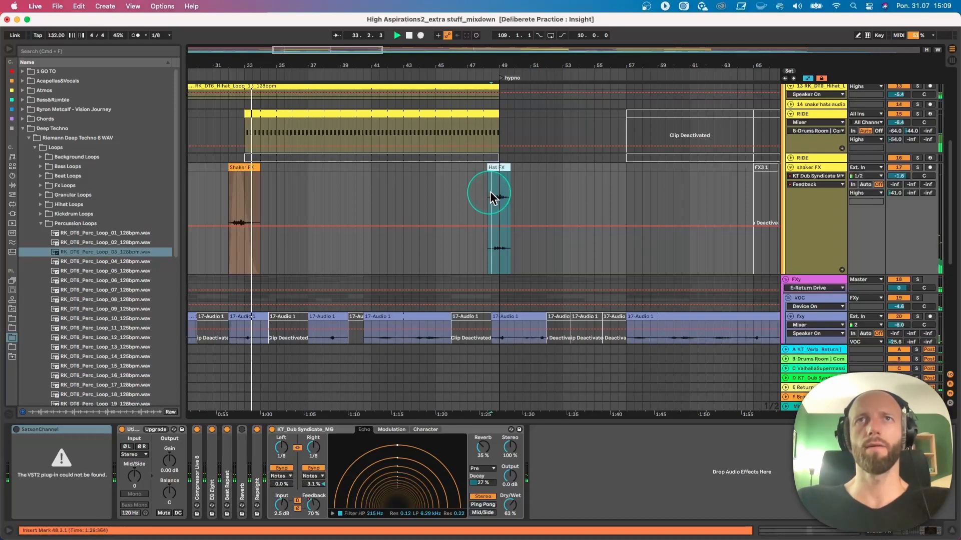
key(space)
key(space)
drag(506, 63, 506, 25)
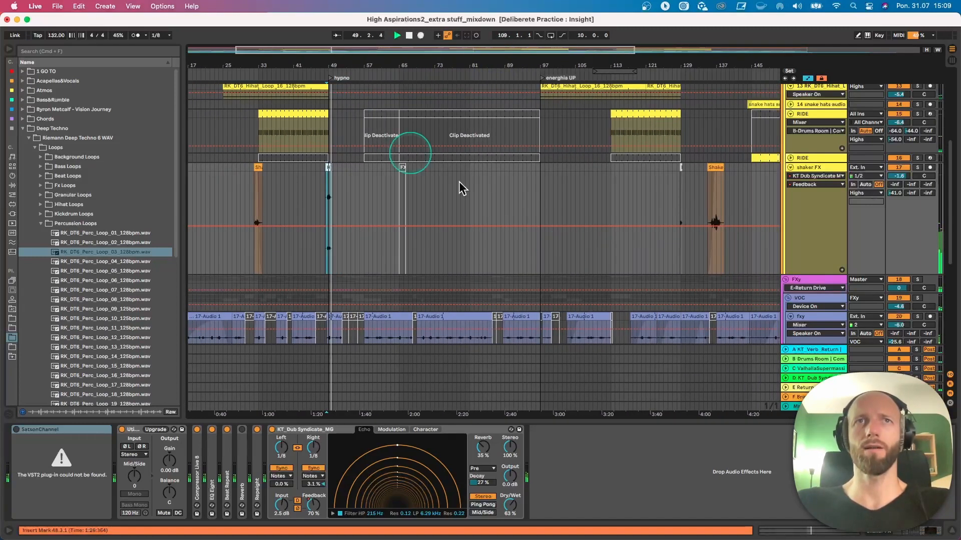
- Place the insert marker at bar 128 on the shaker FX track and fold the RK_DT6 Hihat loop track
click(679, 170)
scroll(656, 205, up, 5)
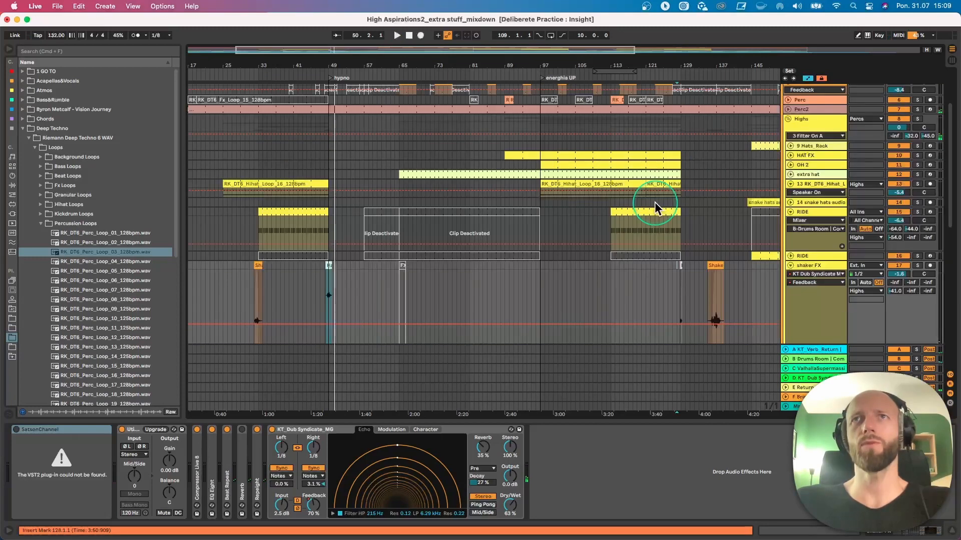
click(791, 185)
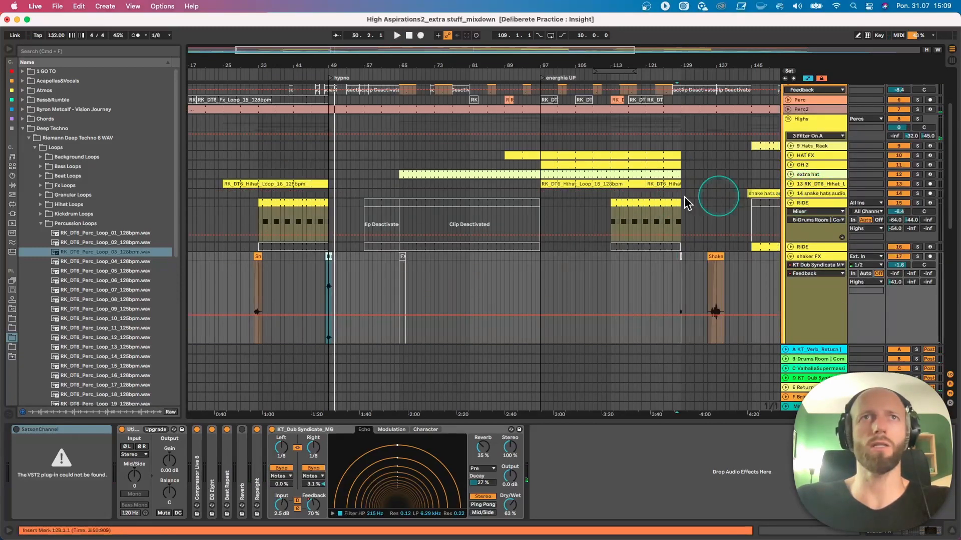
- Play the RIDE track soloed from bar 33 and point out its Electric Distortion device's frequency settings
click(791, 203)
click(790, 202)
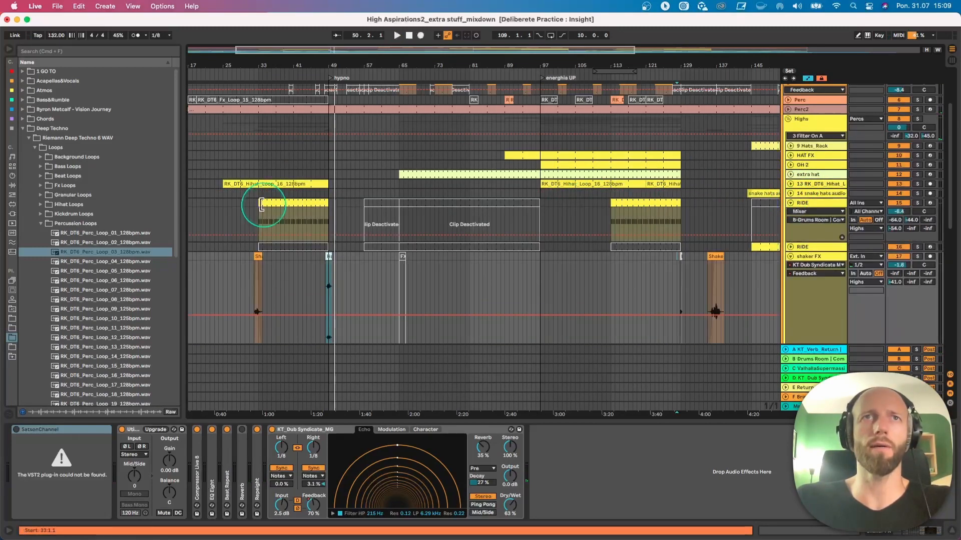
click(284, 203)
key(space)
click(919, 203)
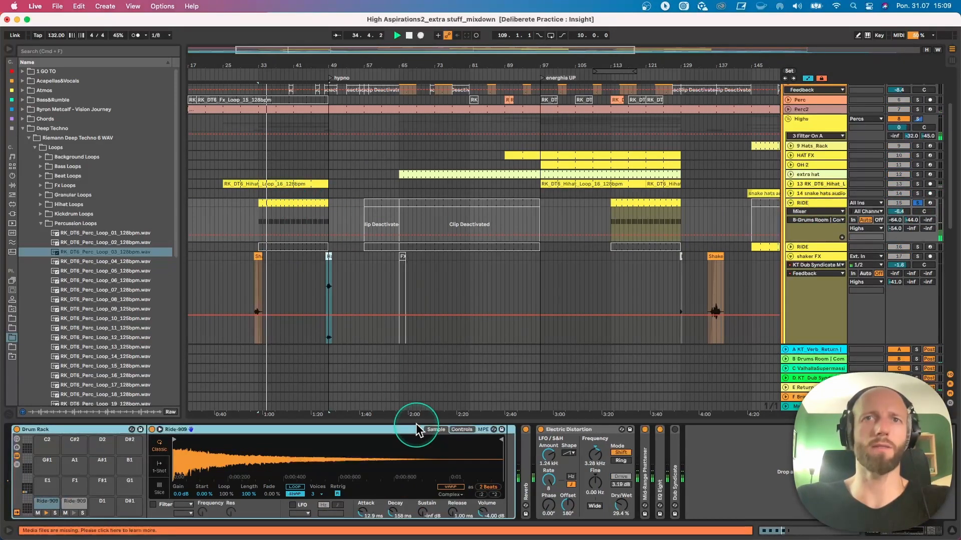
click(542, 447)
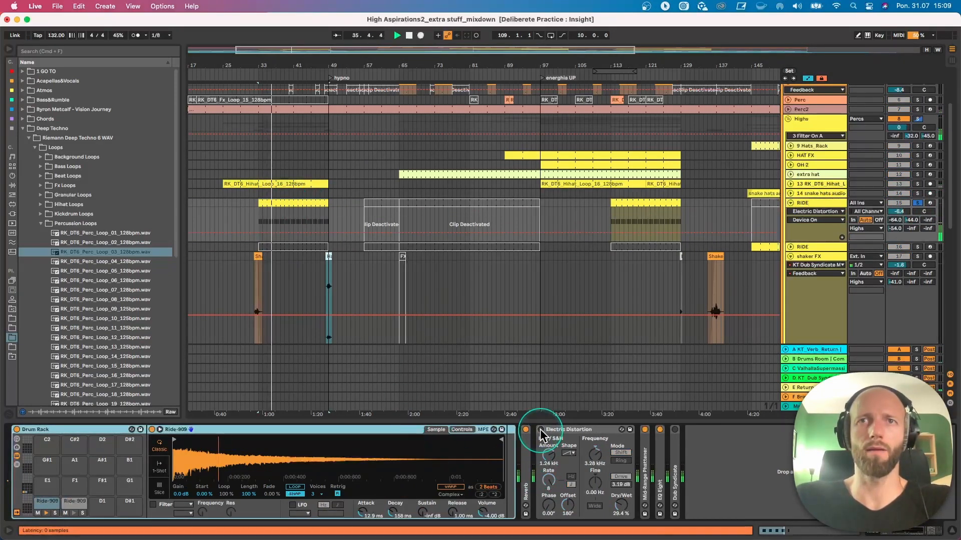
click(595, 434)
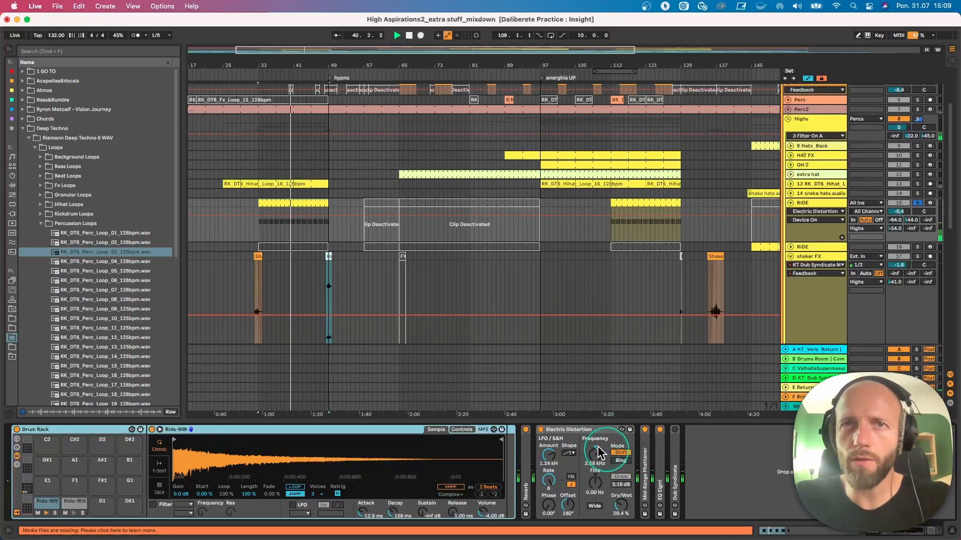
- Solo the RK_DT6 Hihat loop track briefly and clear the solo
click(403, 274)
click(918, 184)
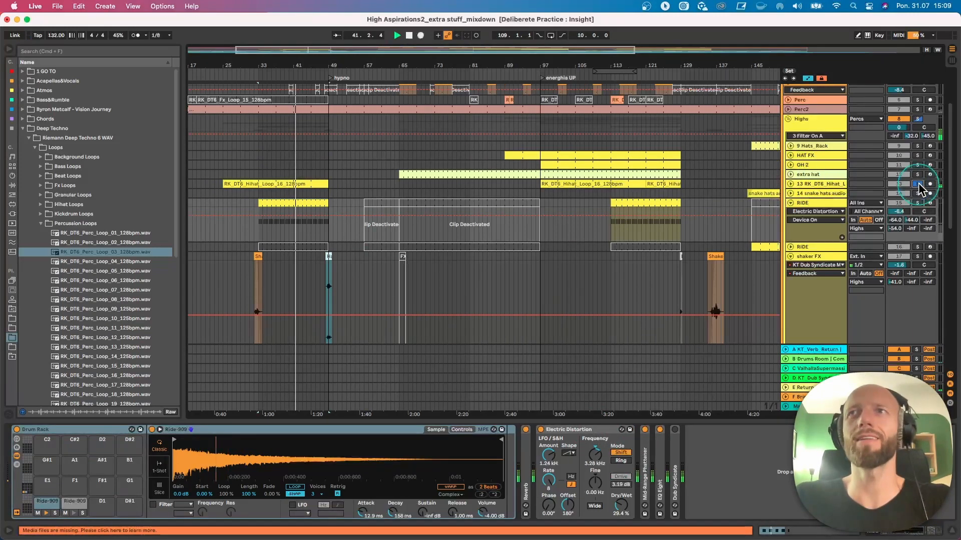
click(918, 184)
- Play the extra hat clip from bar 65, unfold its track and stop playback
click(457, 174)
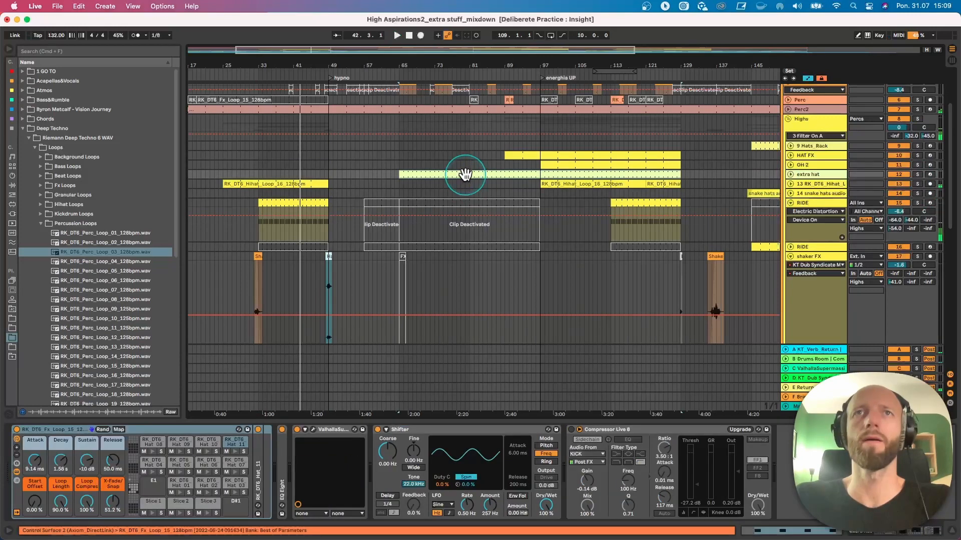
click(790, 174)
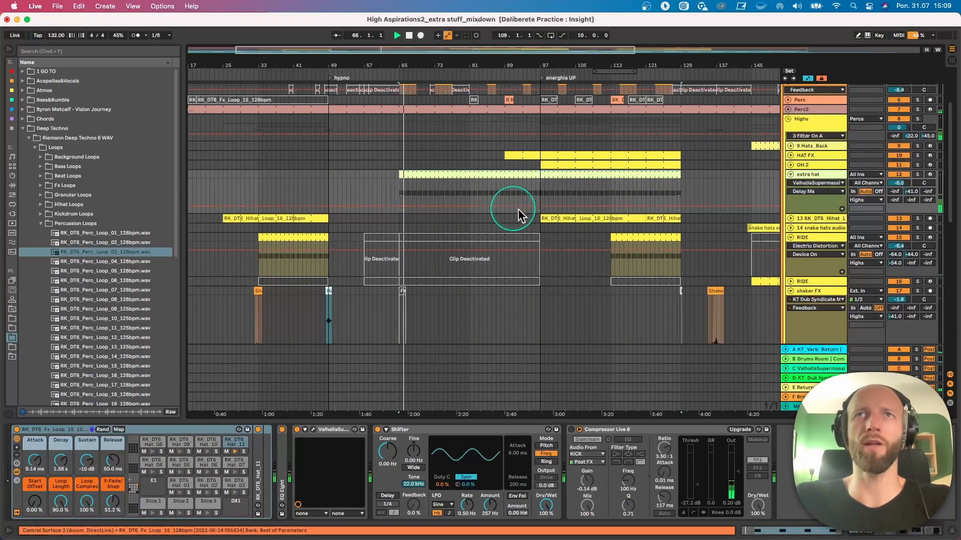
key(space)
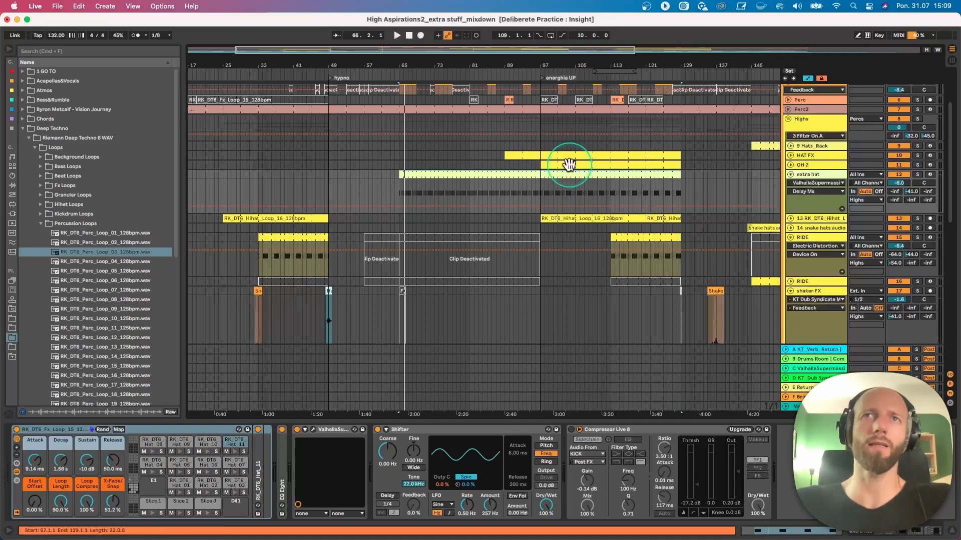
- Unfold the HAT FX track, play it soloed from bar 89 and fold it again
click(790, 155)
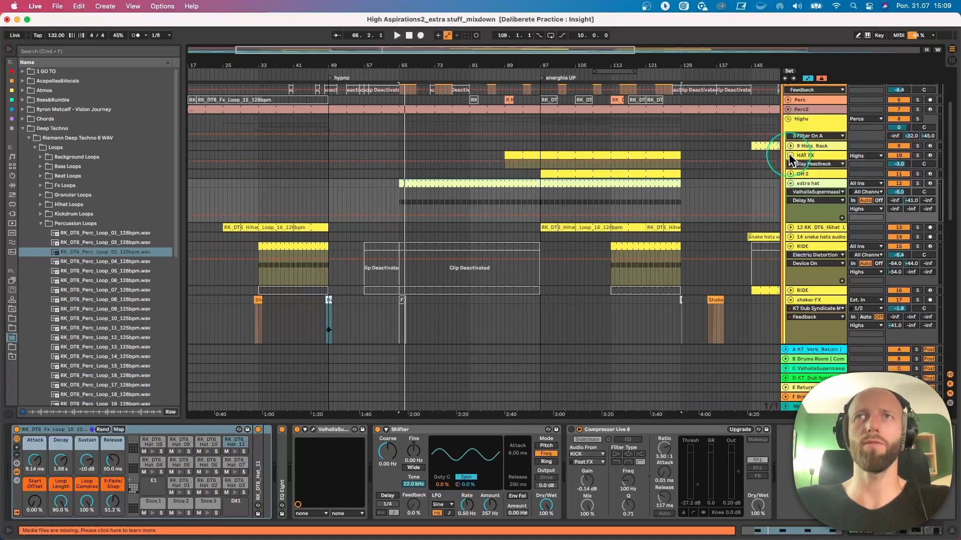
click(541, 156)
key(space)
scroll(566, 191, down, 3)
scroll(650, 194, up, 3)
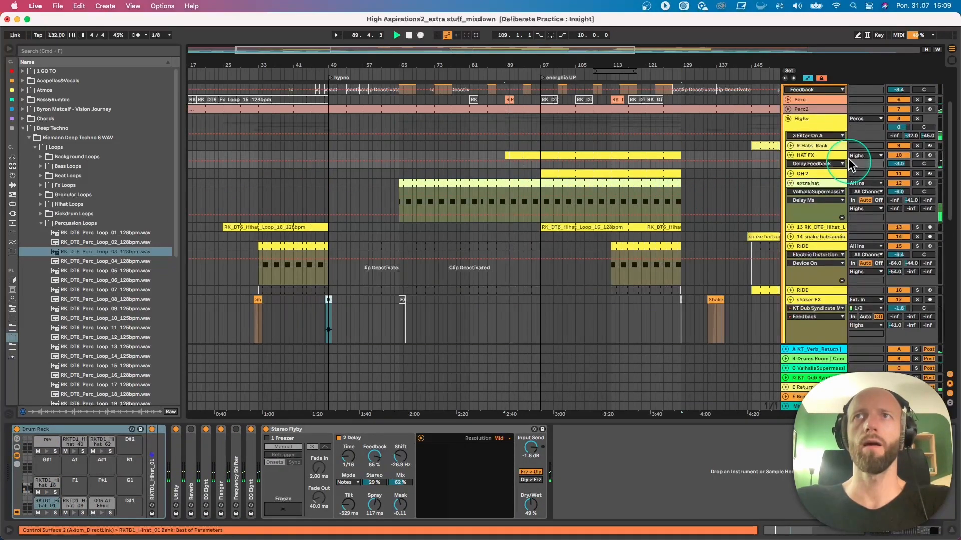
click(918, 155)
click(790, 156)
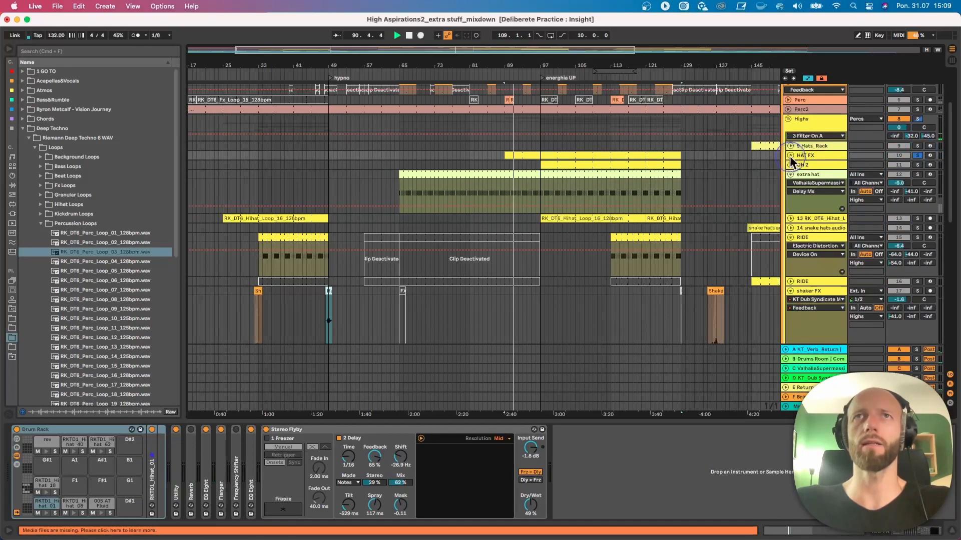
- Play the Claps_Snares clip from bar 65 with the Percs and LOW groups soloed
scroll(572, 221, up, 3)
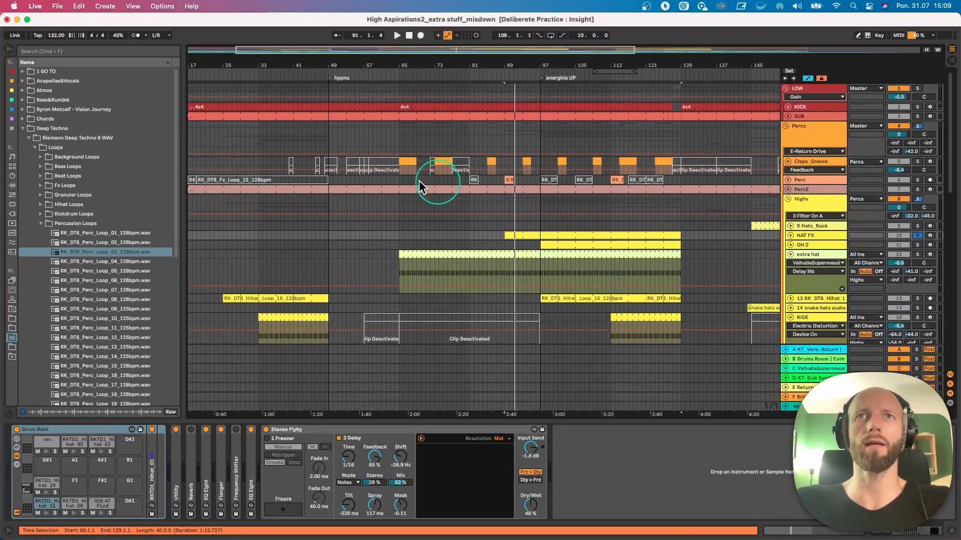
click(406, 161)
key(space)
click(917, 126)
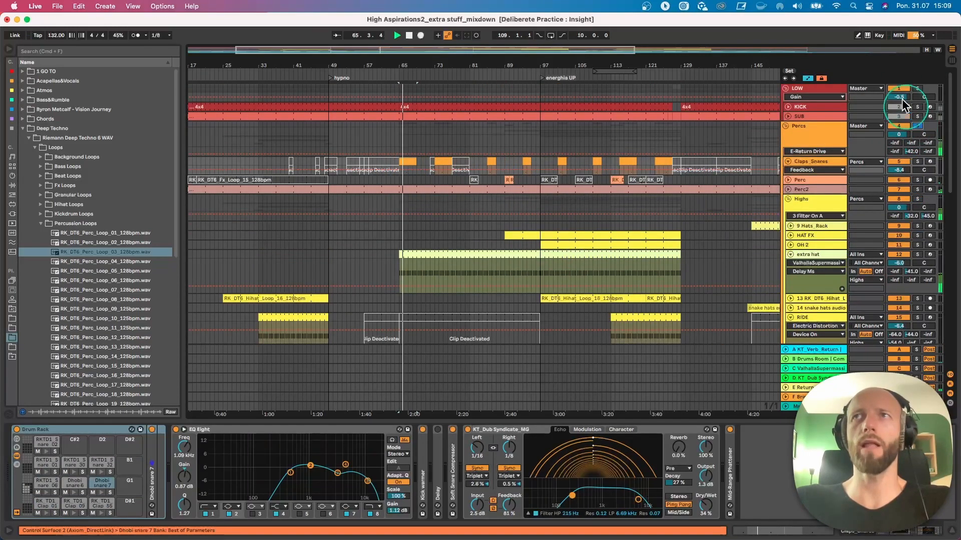
click(915, 89)
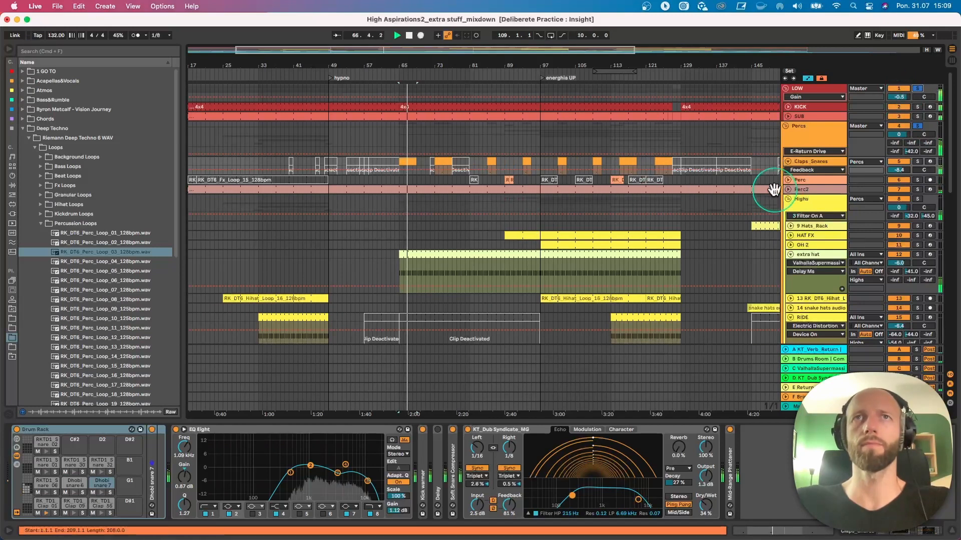
- Unfold the Perc track and play the arrangement from bar 73
click(789, 180)
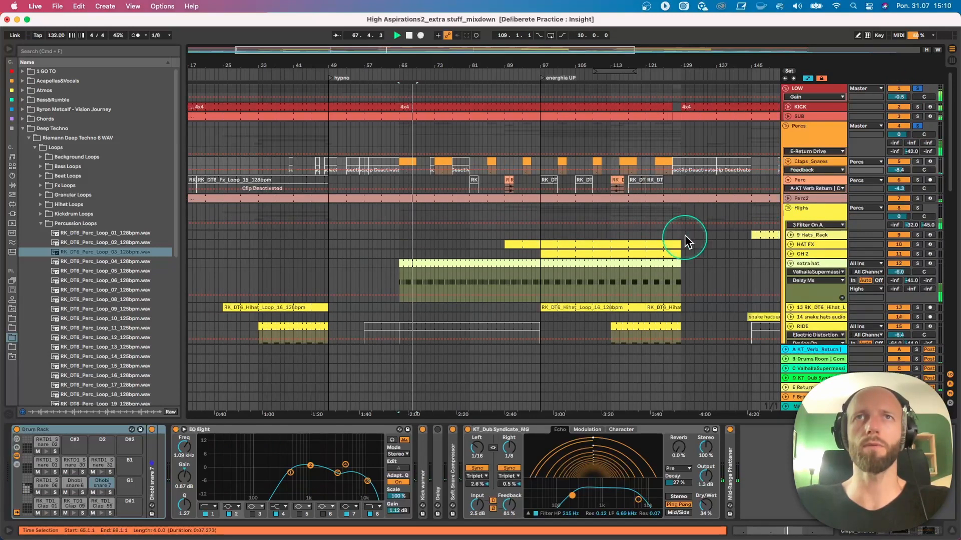
click(441, 180)
key(space)
key(space)
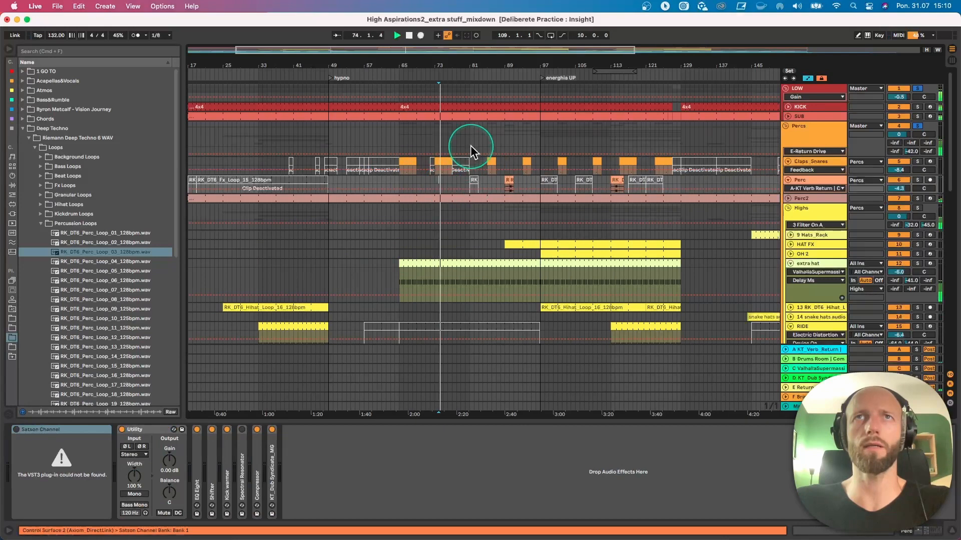
- Audition the soloed groups from bar 81 and again from bar 89
click(471, 146)
key(space)
key(space)
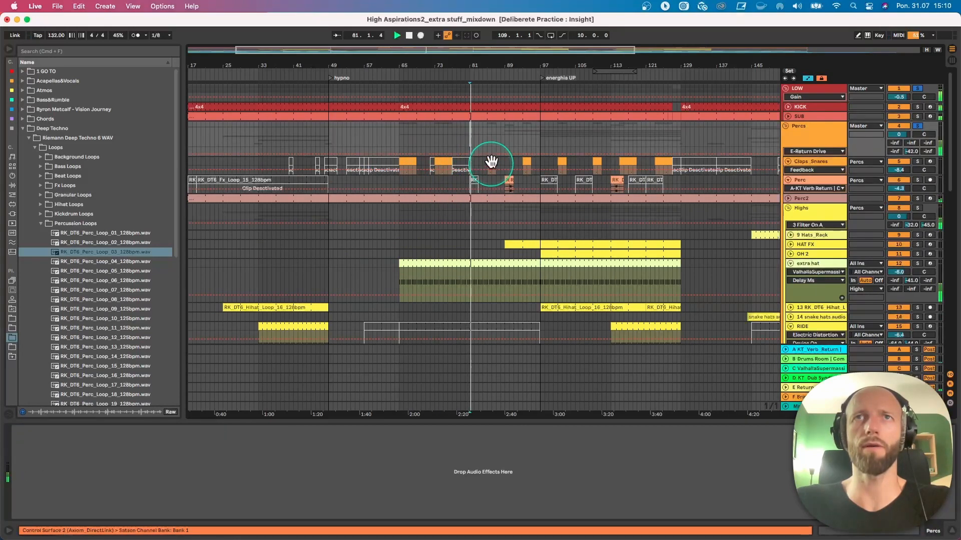
key(space)
click(502, 135)
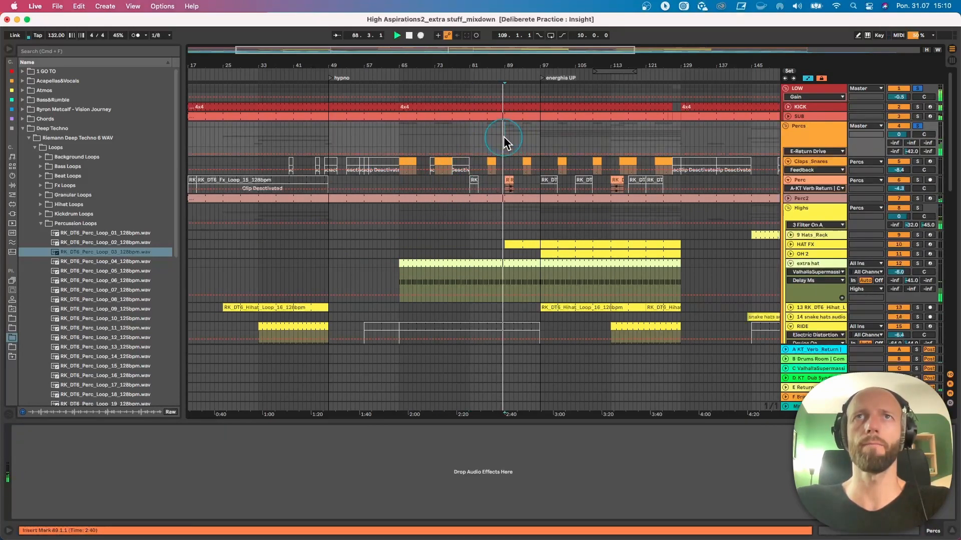
- Unfold the HAT FX track, stop playback and select its clip starting at bar 89
drag(518, 68, 515, 97)
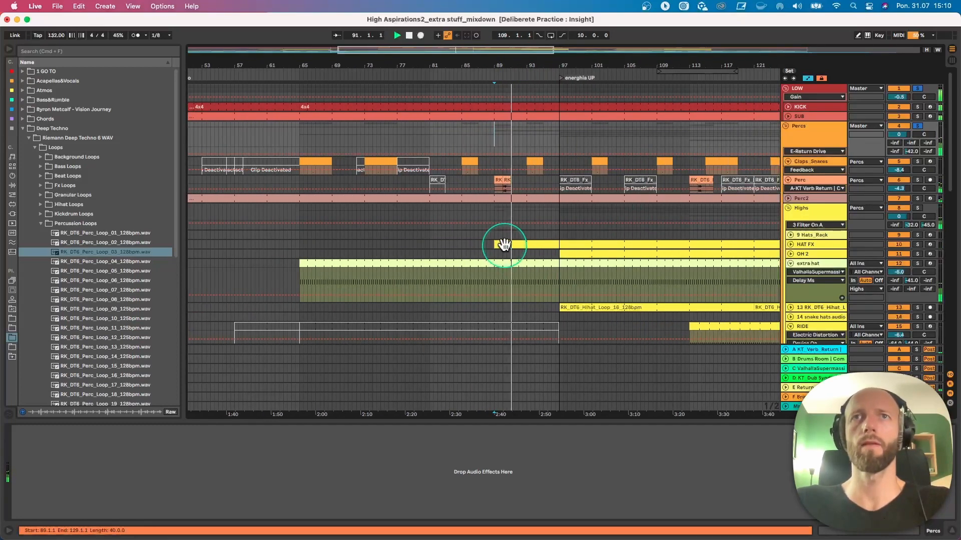
click(792, 244)
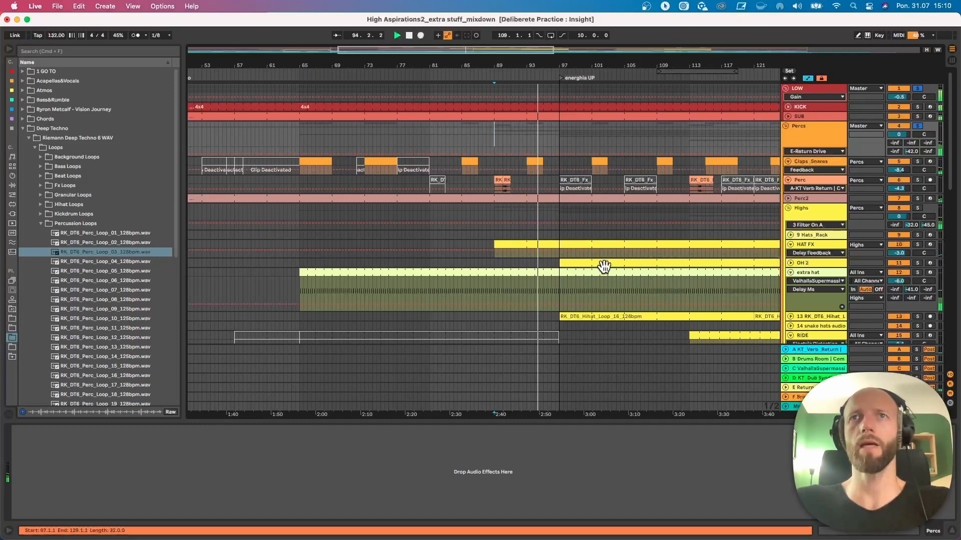
key(space)
click(525, 248)
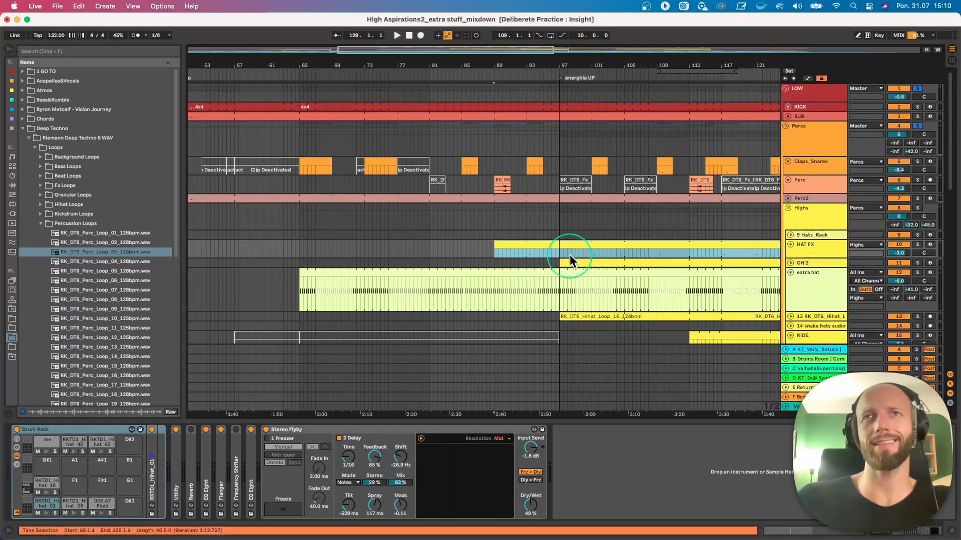
click(657, 214)
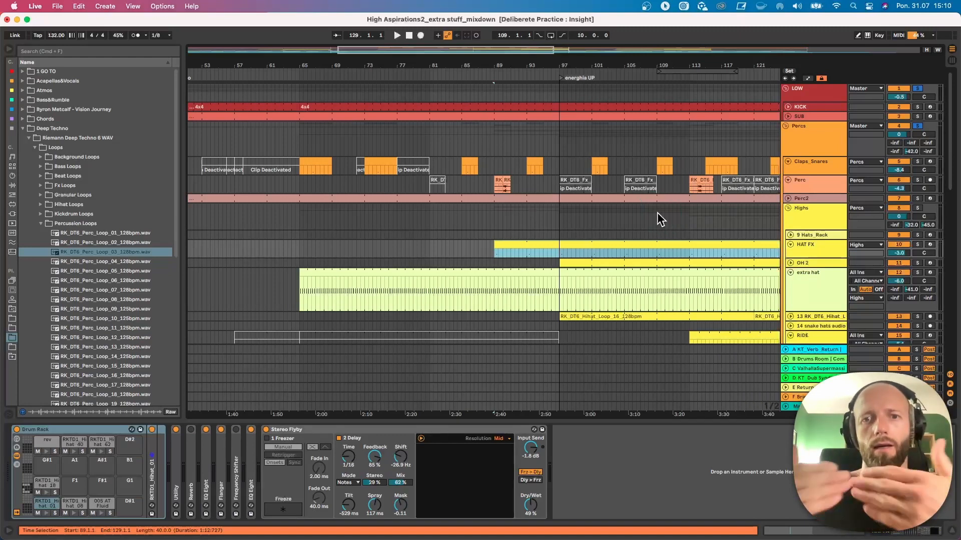
- Select the Perc clip at bar 90 and briefly expand the track's KT_Dub Syndicate_MG device
click(805, 184)
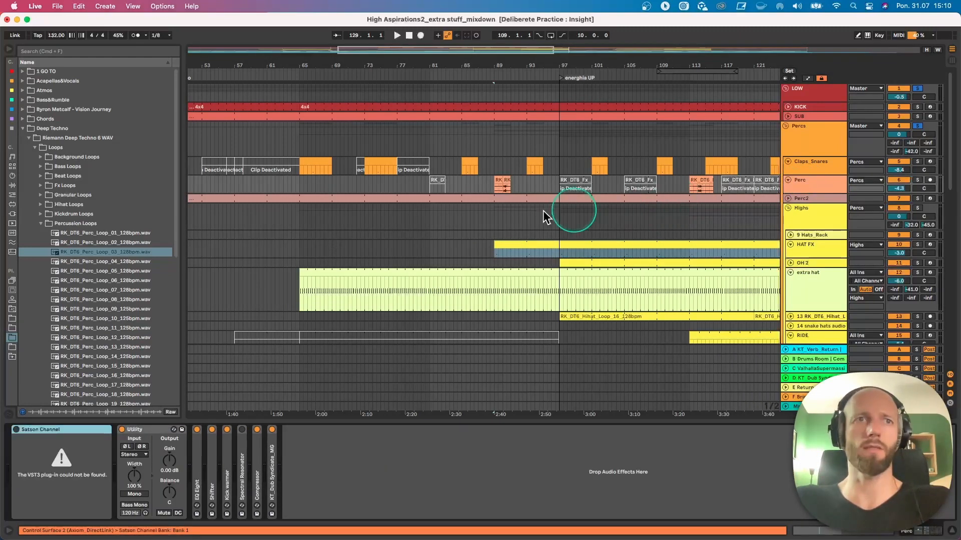
click(504, 178)
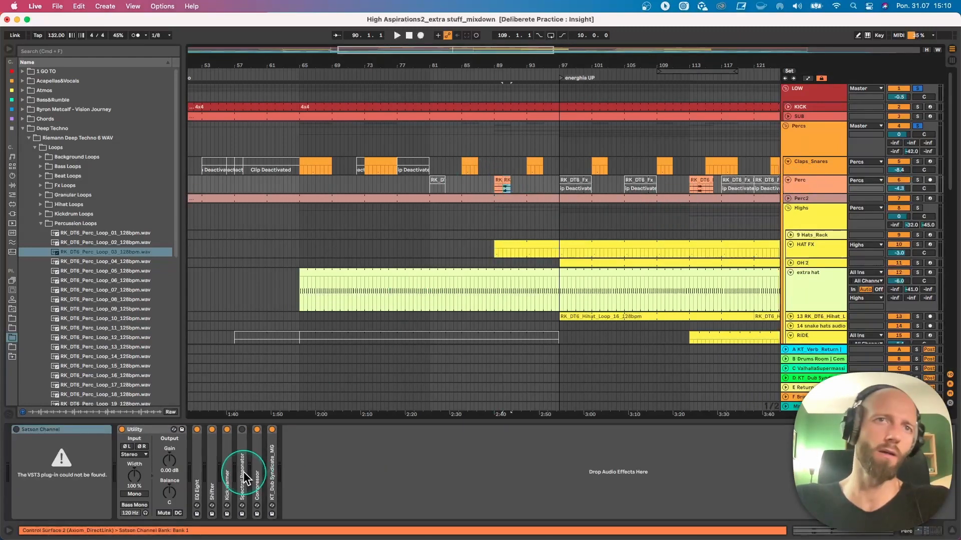
double_click(273, 471)
double_click(313, 429)
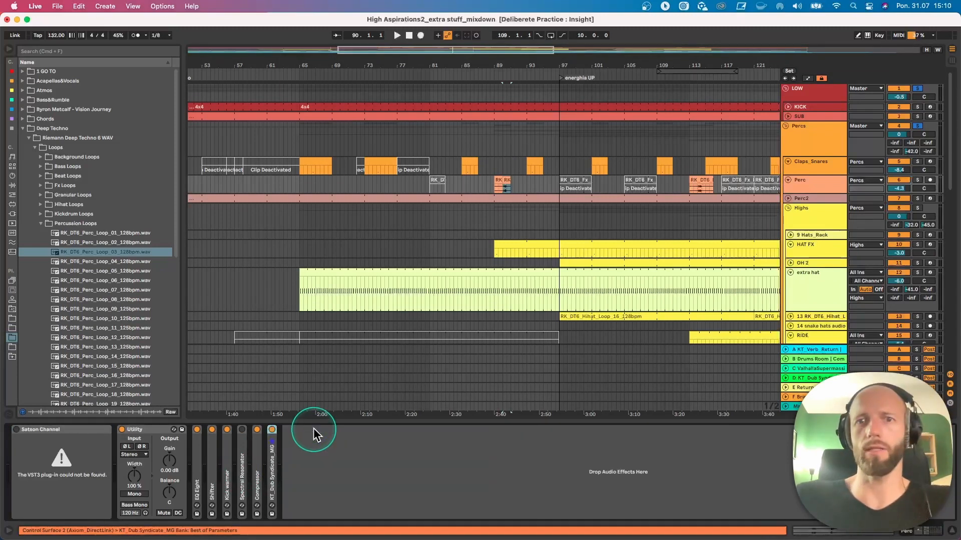
- Play the Perc clip from bar 89 and show the HAT FX track's Stereo Flyby device
click(501, 187)
key(space)
click(798, 271)
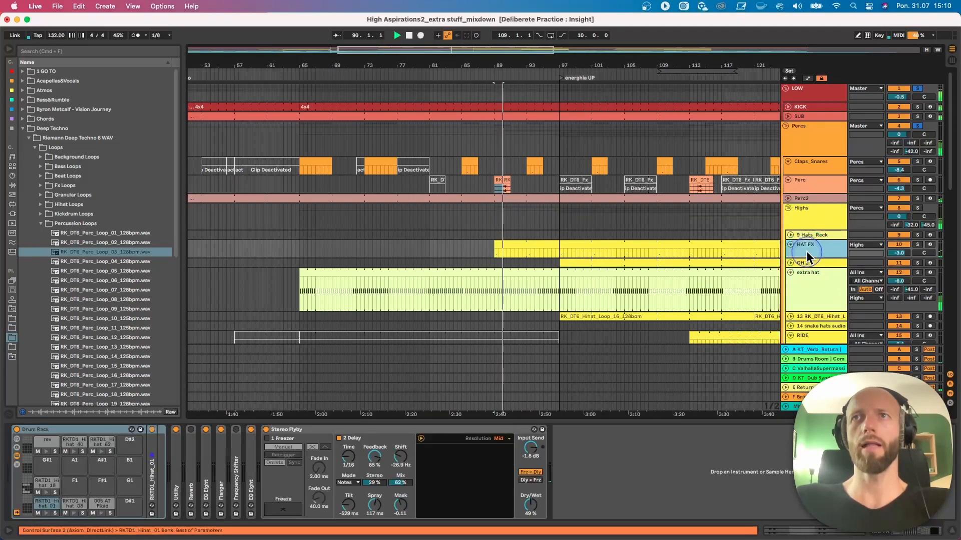
click(296, 431)
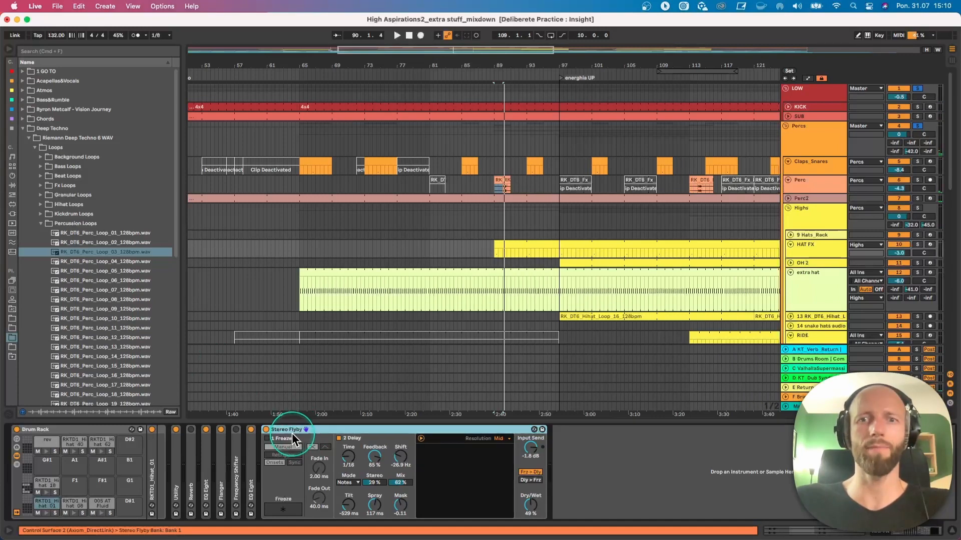
- Compare the soloed HAT FX track with Stereo Flyby switched off and on
click(265, 429)
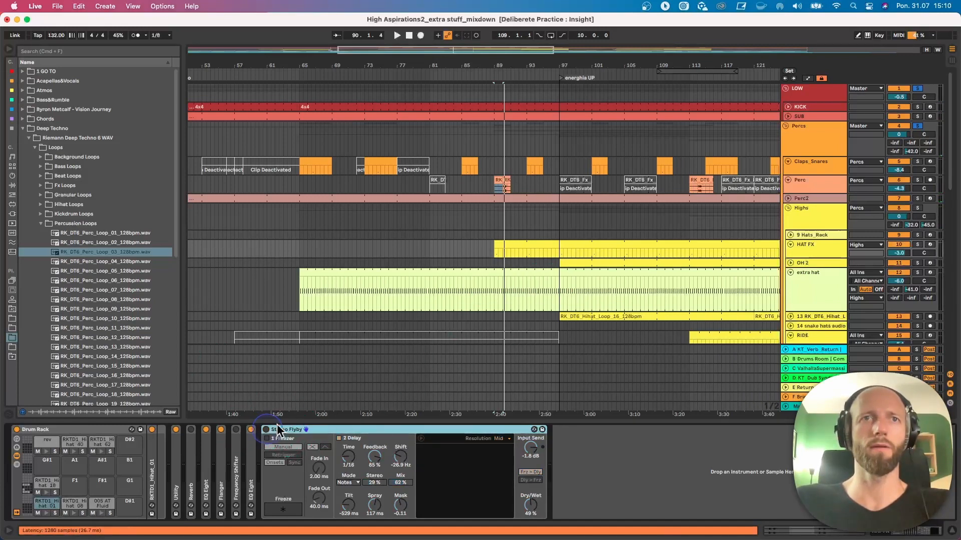
click(867, 231)
click(912, 245)
click(524, 256)
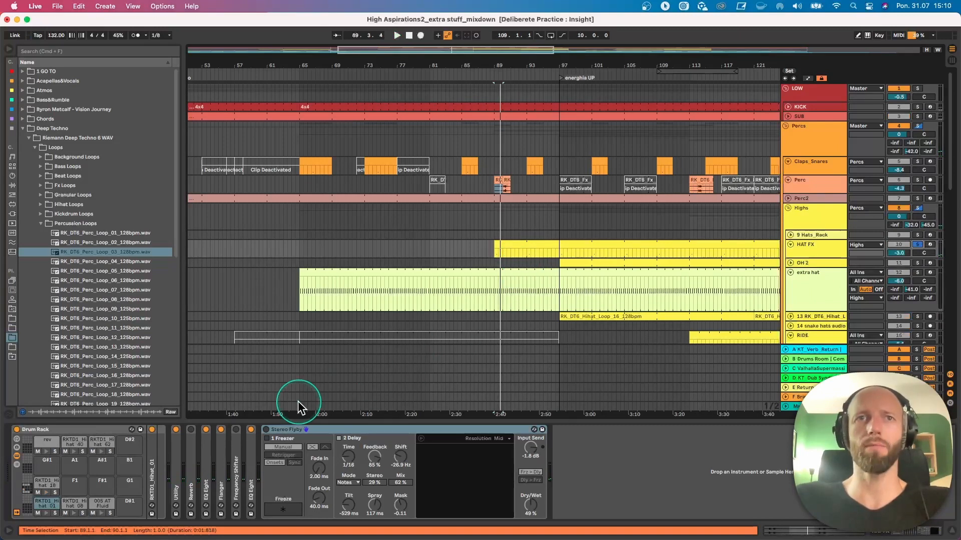
click(266, 429)
click(458, 443)
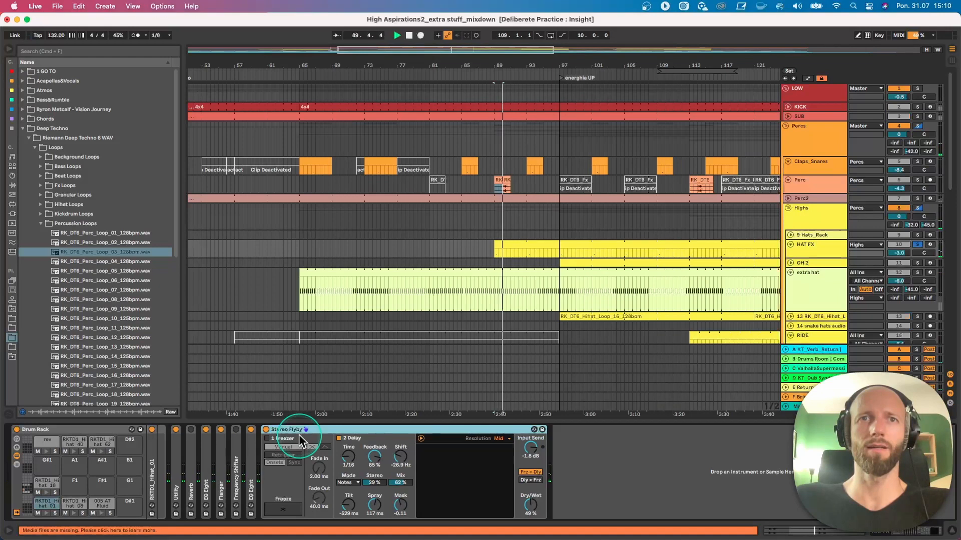
key(space)
- Play the arrangement unsoloed from bar 89 and unfold the OH 2 and RK_DT6 Hihat loop tracks
click(918, 207)
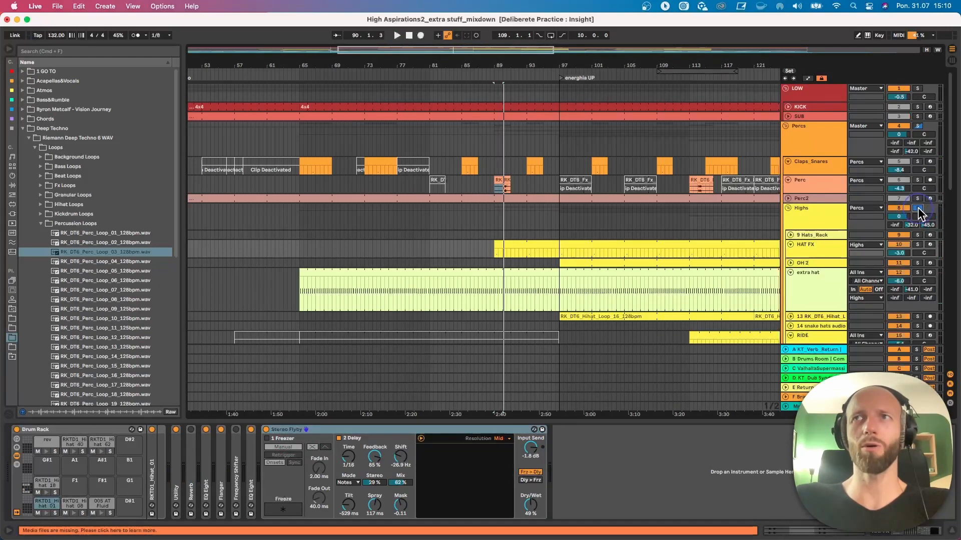
key(space)
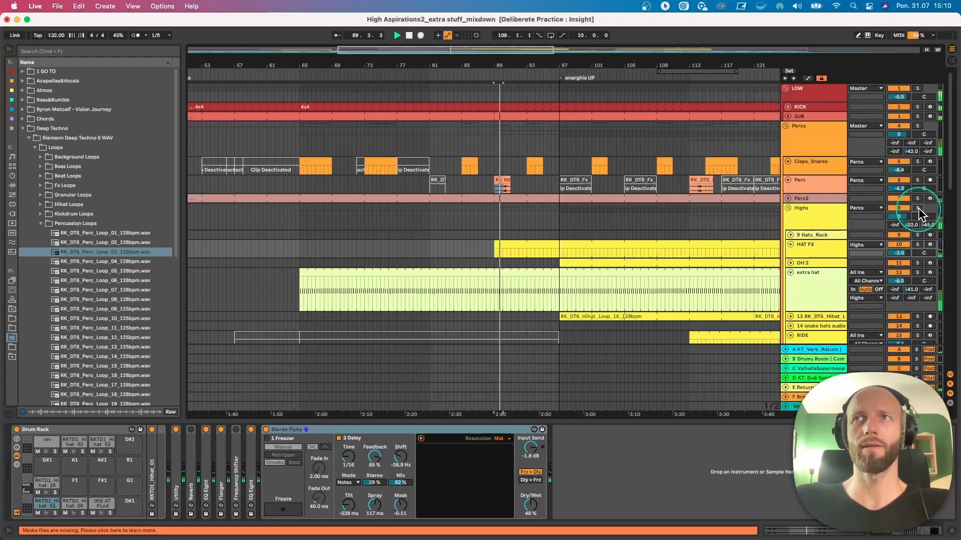
click(791, 262)
drag(572, 62, 492, 47)
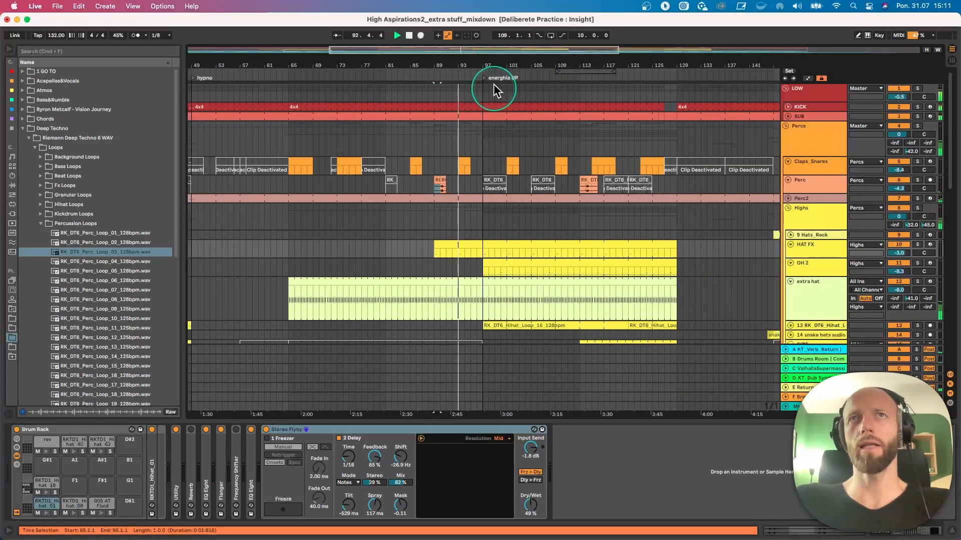
scroll(488, 210, down, 4)
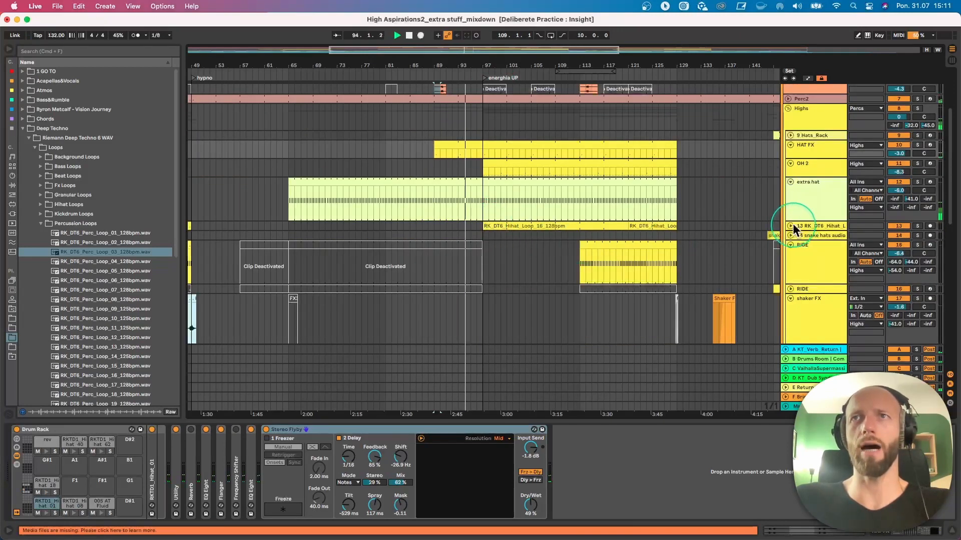
click(791, 225)
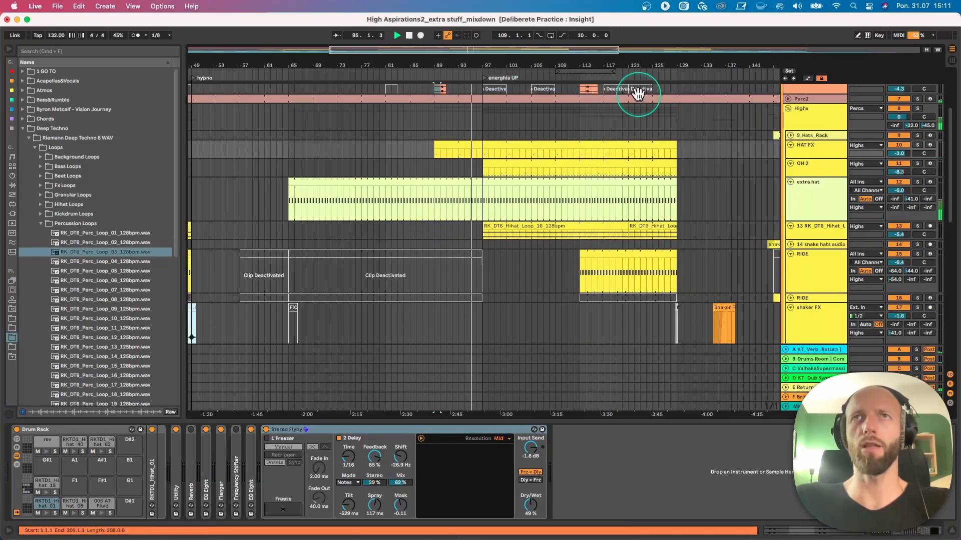
- Add a locator named Klimax at bar 129 in the arrangement
drag(626, 61, 626, 31)
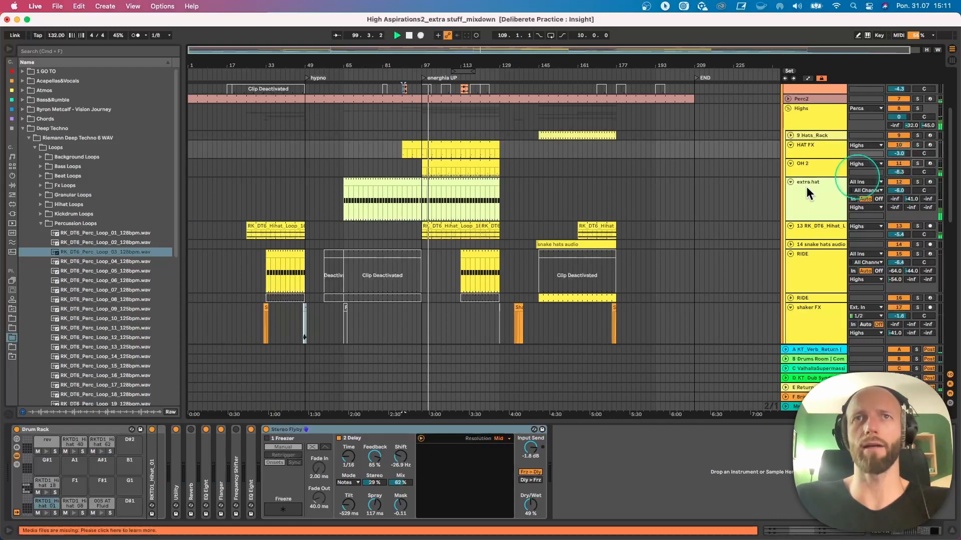
scroll(460, 273, down, 15)
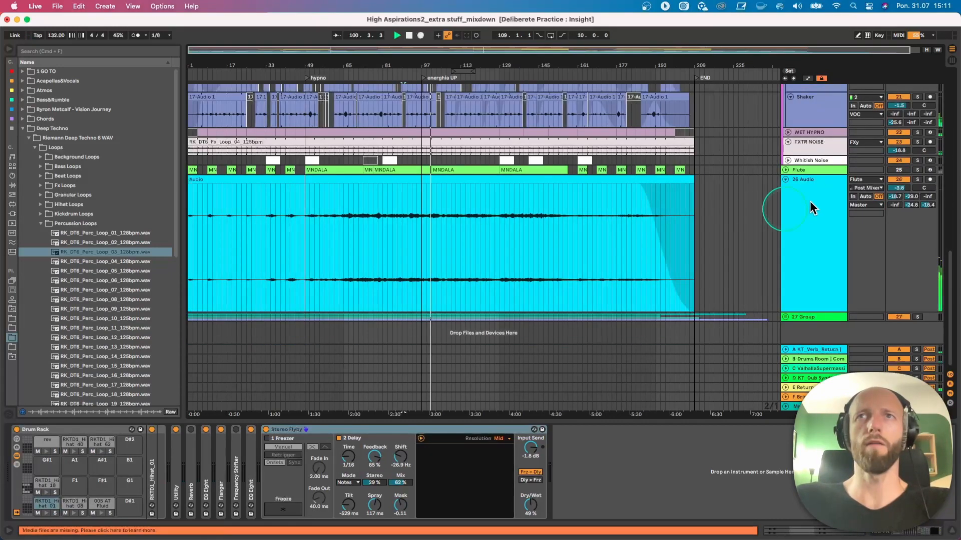
scroll(483, 190, up, 12)
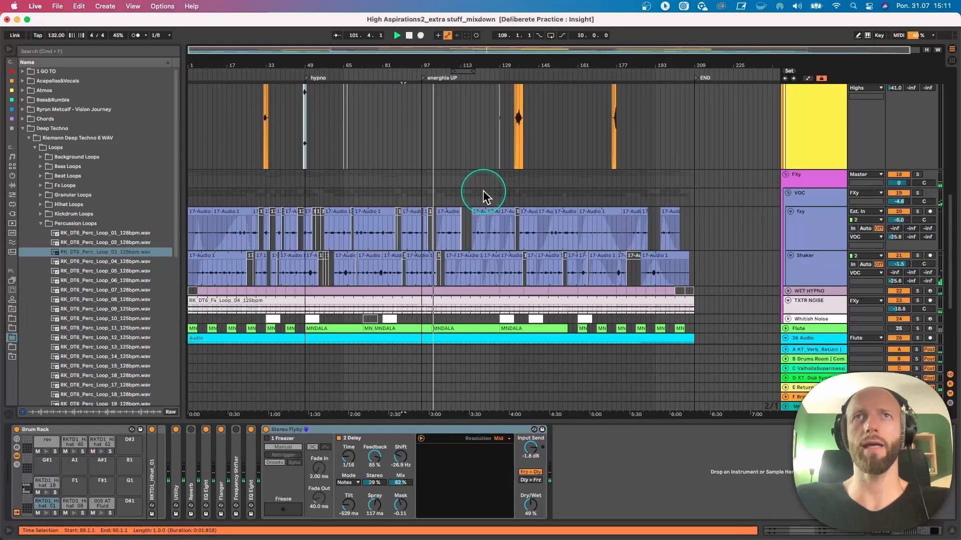
scroll(493, 210, down, 15)
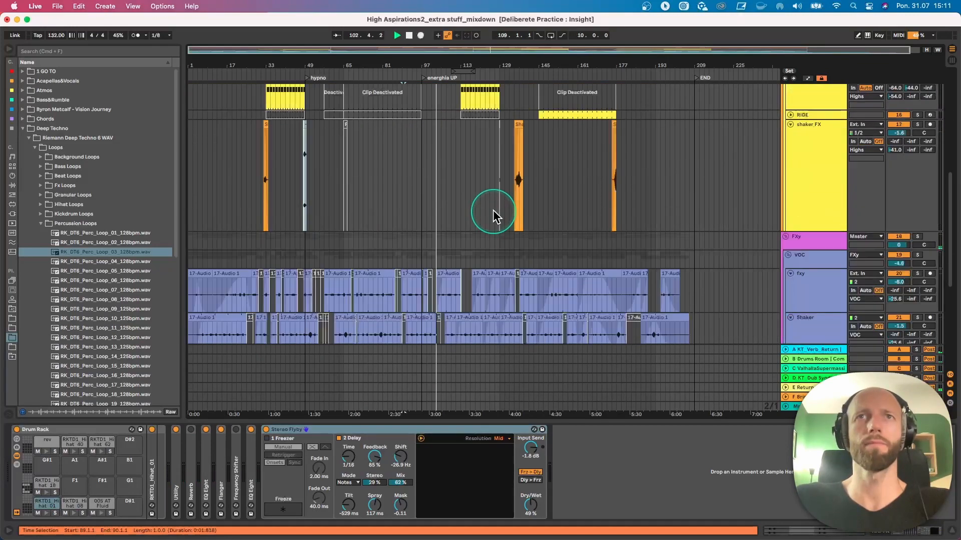
scroll(493, 211, up, 15)
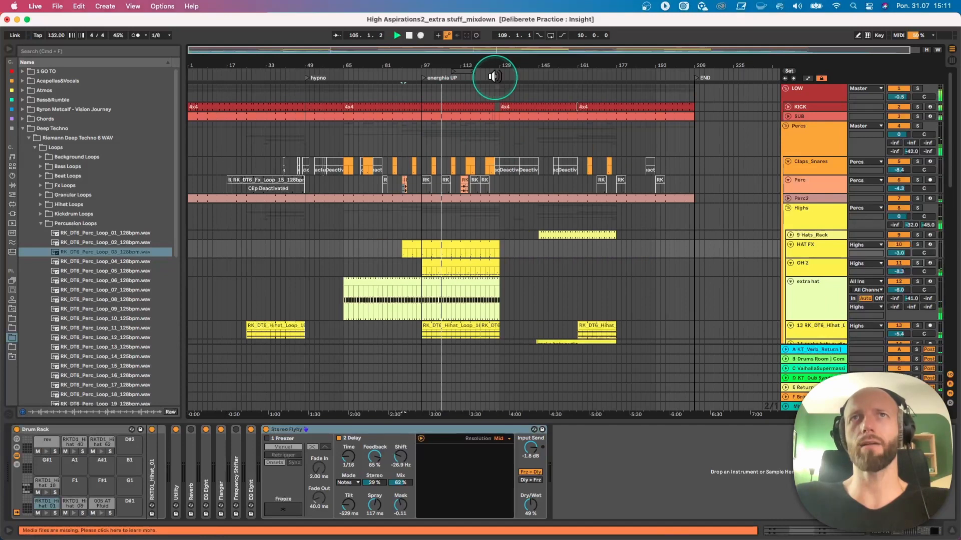
click(526, 107)
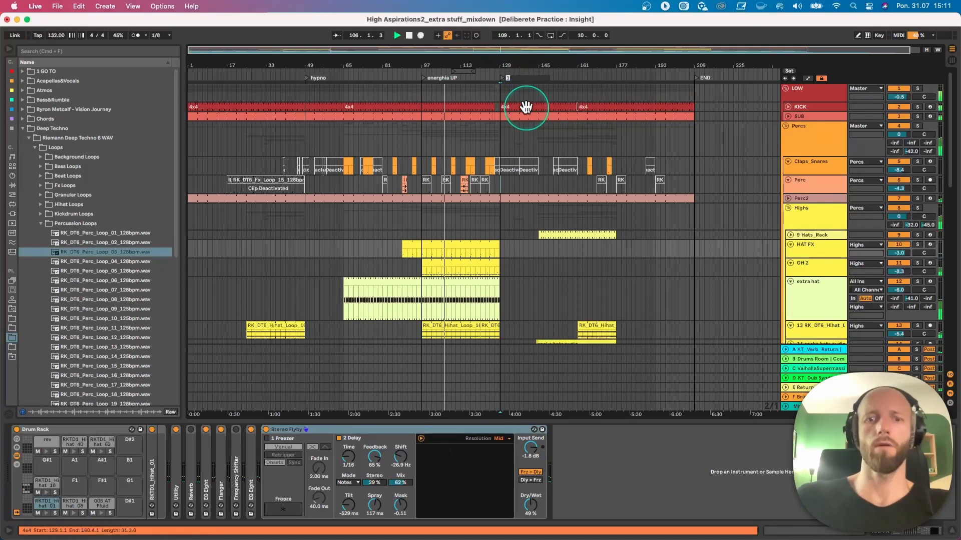
text(Klimax)
key(Return)
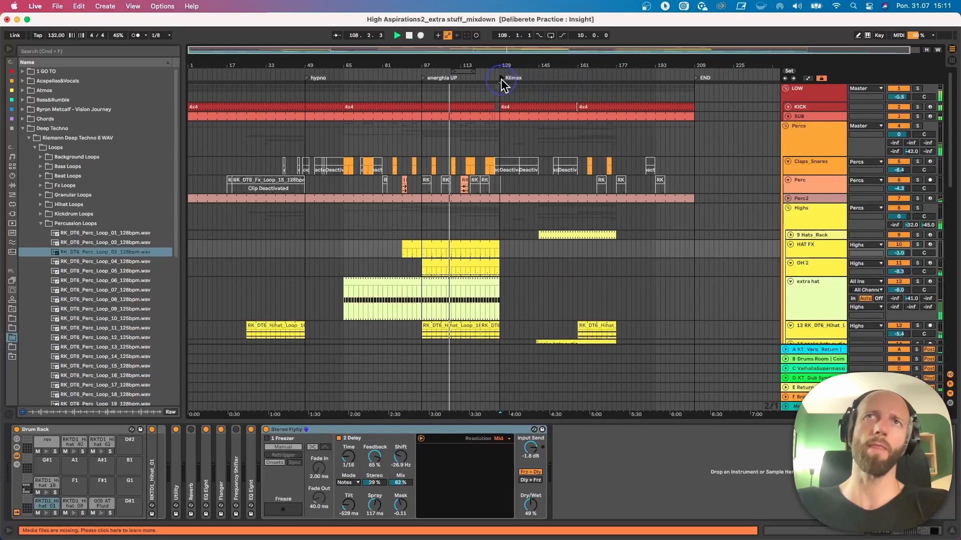
- Fold the tracks inside the Highs group and play the RIDE clip from bar 113, briefly soloed
scroll(519, 249, down, 1)
scroll(520, 248, down, 10)
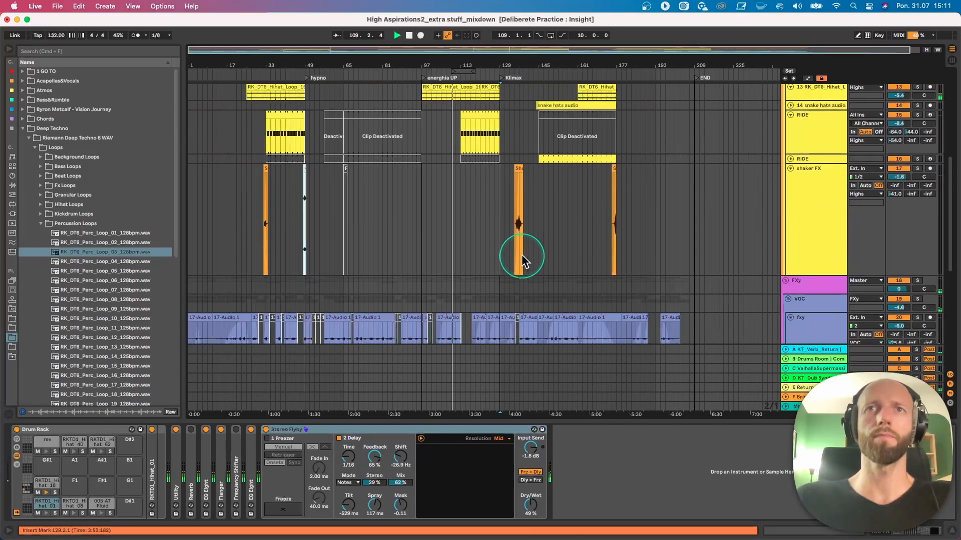
alt+click(791, 168)
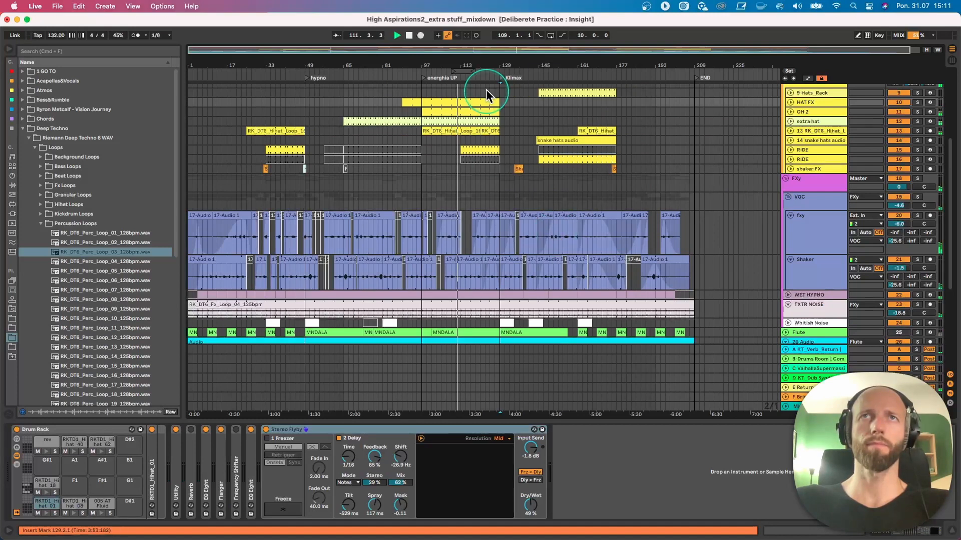
click(460, 151)
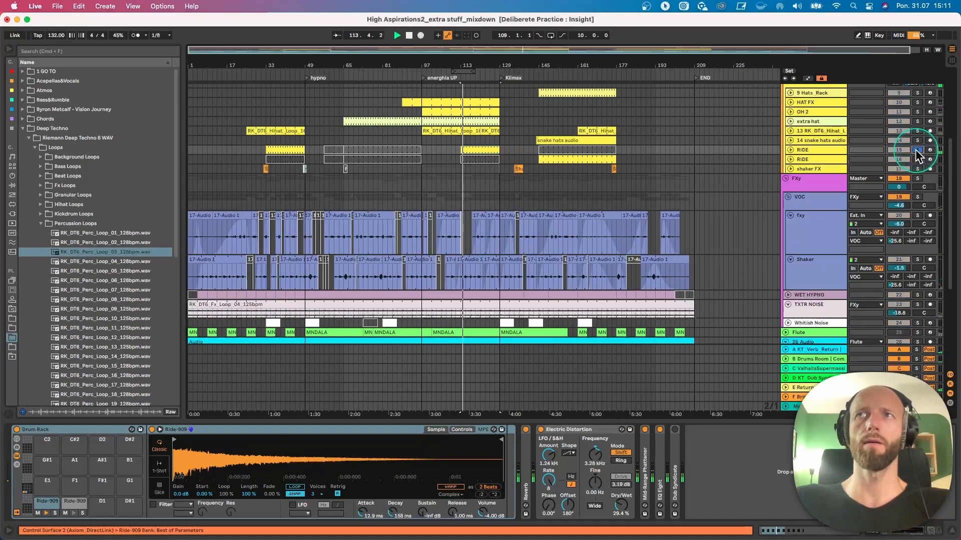
scroll(618, 178, up, 5)
scroll(567, 227, down, 4)
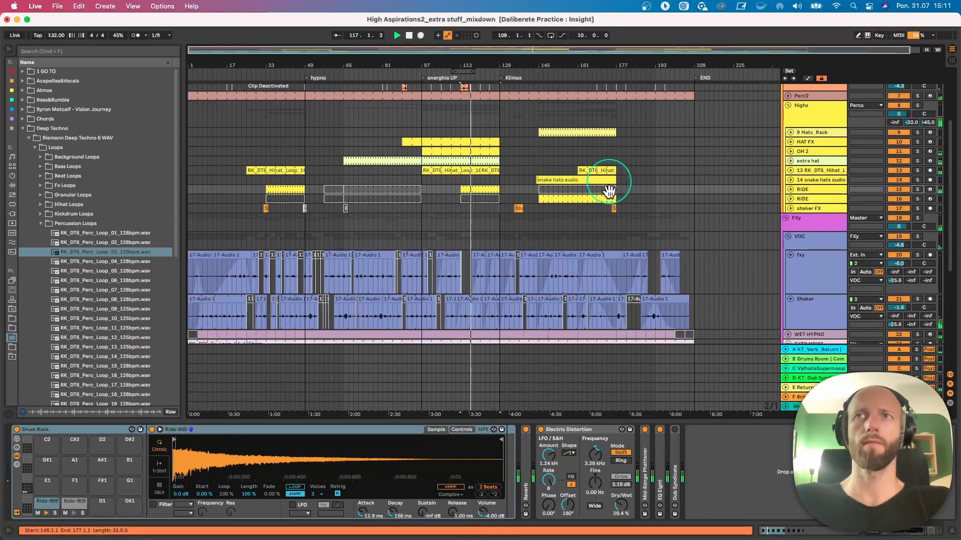
- Unfold the snake hats audio track and fold the fxy and Shaker tracks inside the VOC group
scroll(607, 193, up, 2)
click(790, 218)
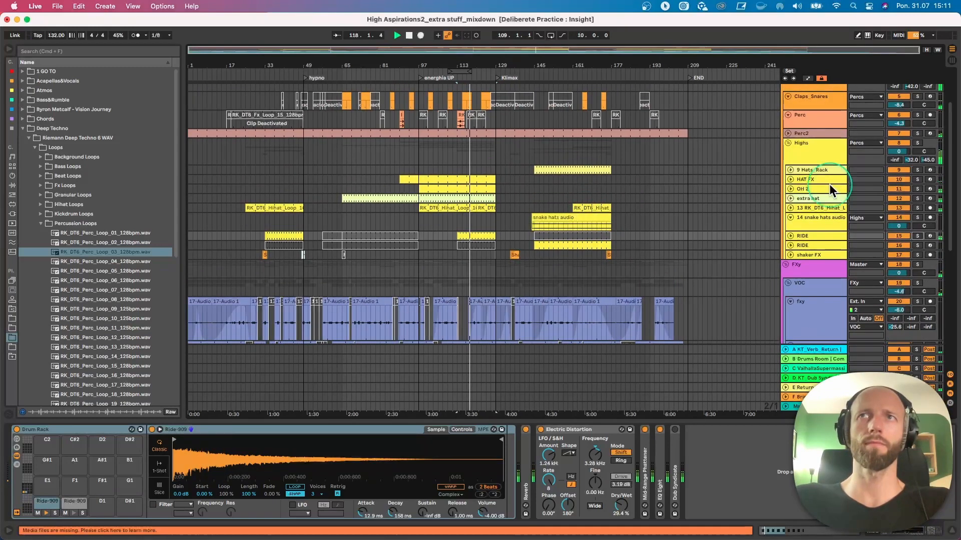
click(786, 264)
scroll(759, 267, down, 3)
scroll(662, 247, up, 1)
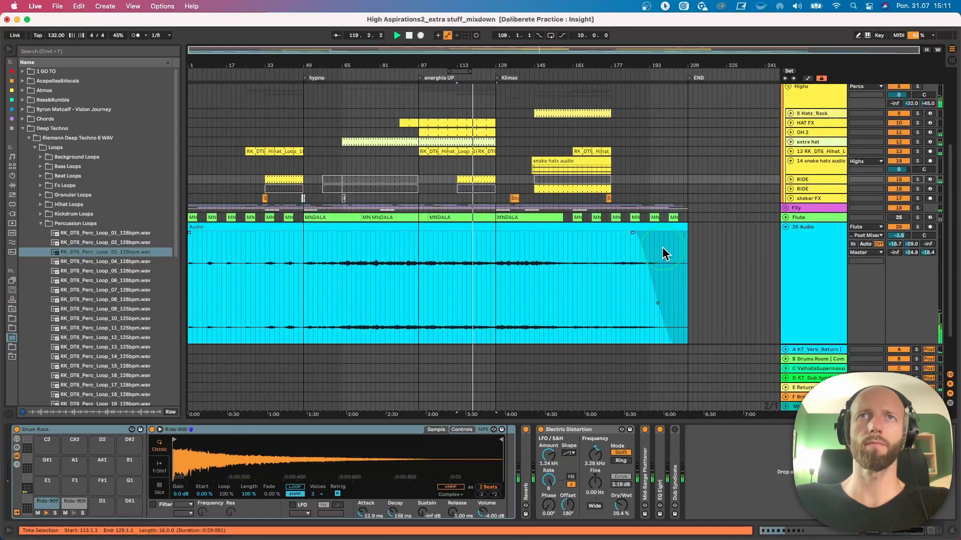
click(785, 208)
scroll(720, 235, down, 2)
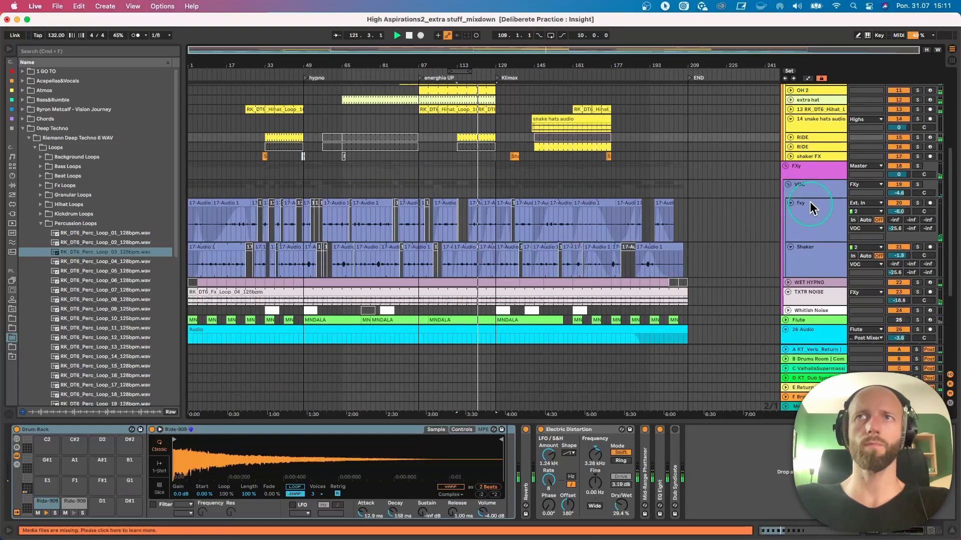
click(790, 202)
click(789, 212)
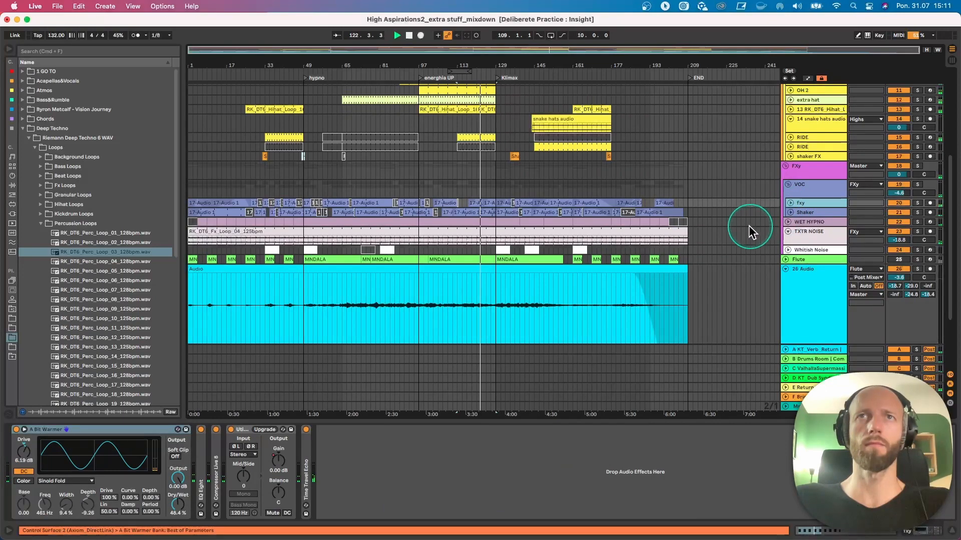
- Stop playback, unfold the SUB track and show the notes of its bar 127 clip in an enlarged clip editor
scroll(748, 225, up, 8)
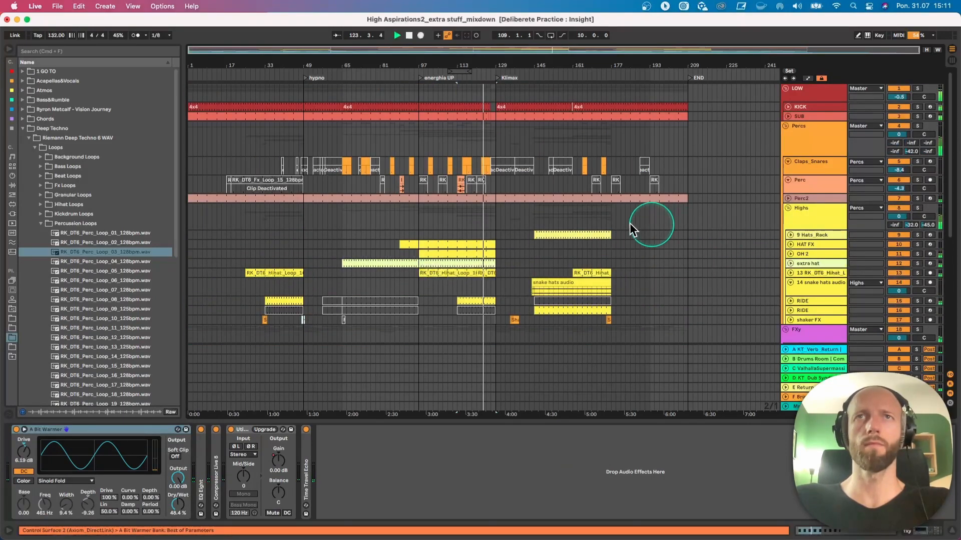
click(604, 225)
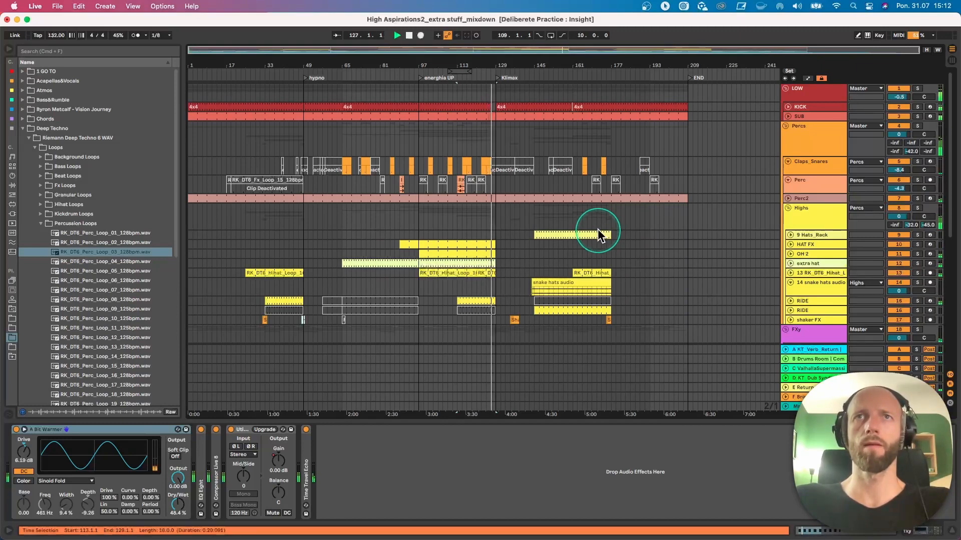
click(536, 135)
click(787, 127)
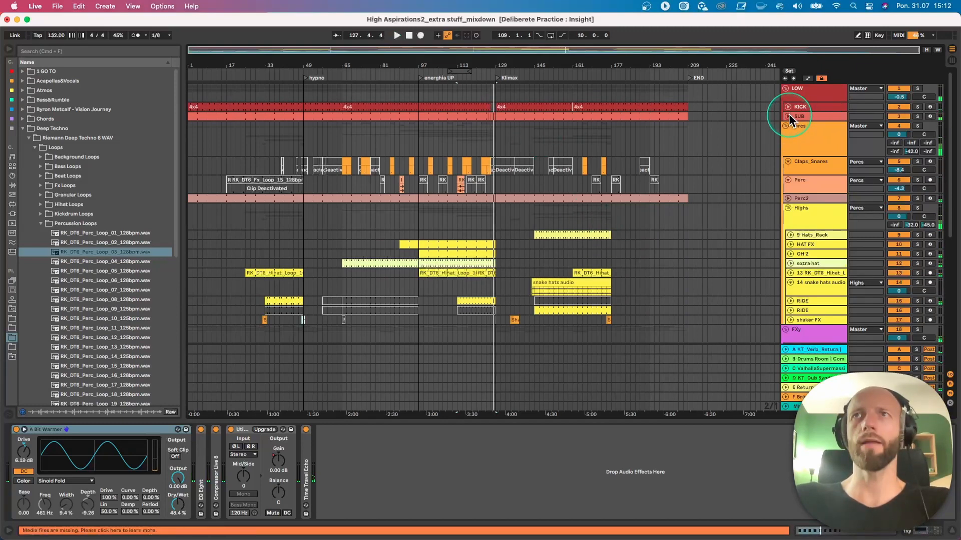
click(788, 116)
drag(498, 66, 444, 141)
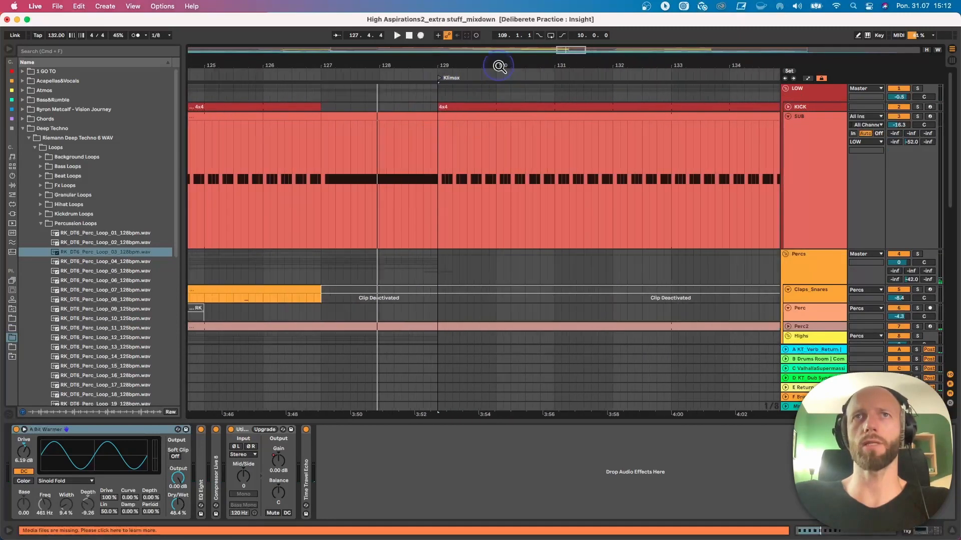
double_click(392, 133)
click(460, 423)
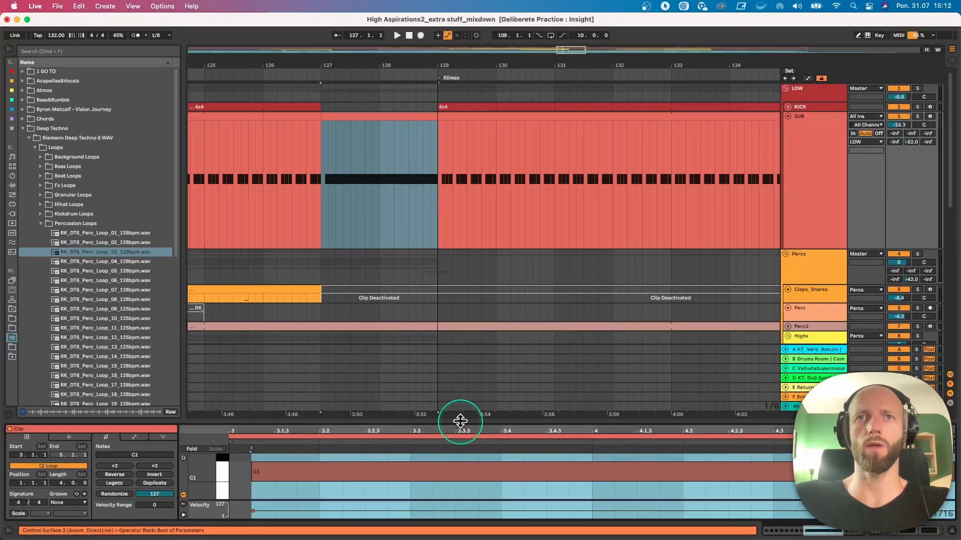
drag(460, 423, 461, 369)
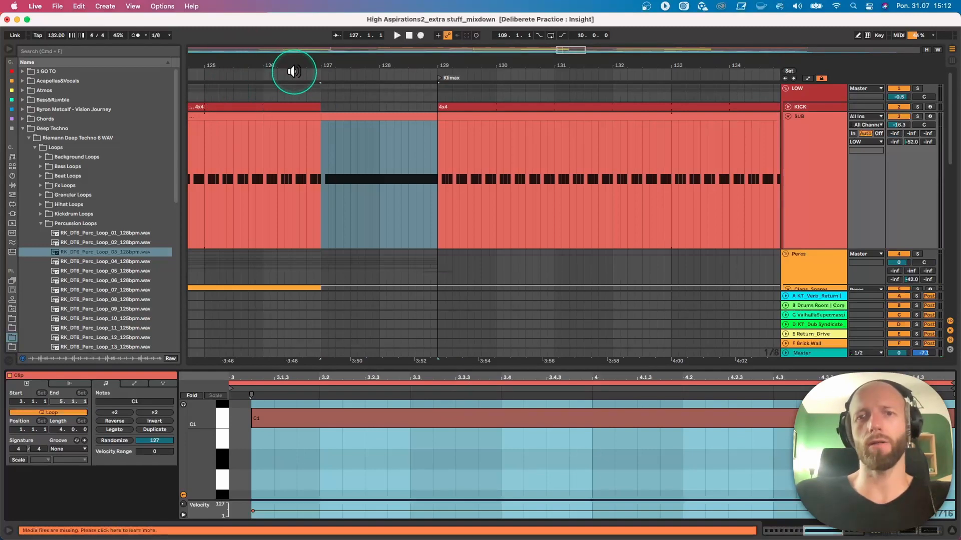
- Play the transition into the Klimax section from bar 127 and unfold the Whitish Noise track
click(294, 72)
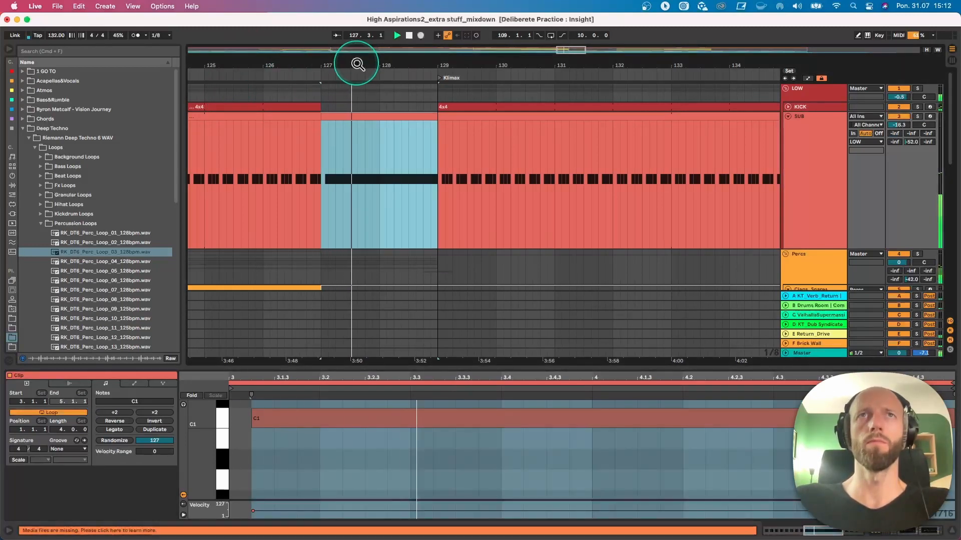
drag(357, 63, 356, 16)
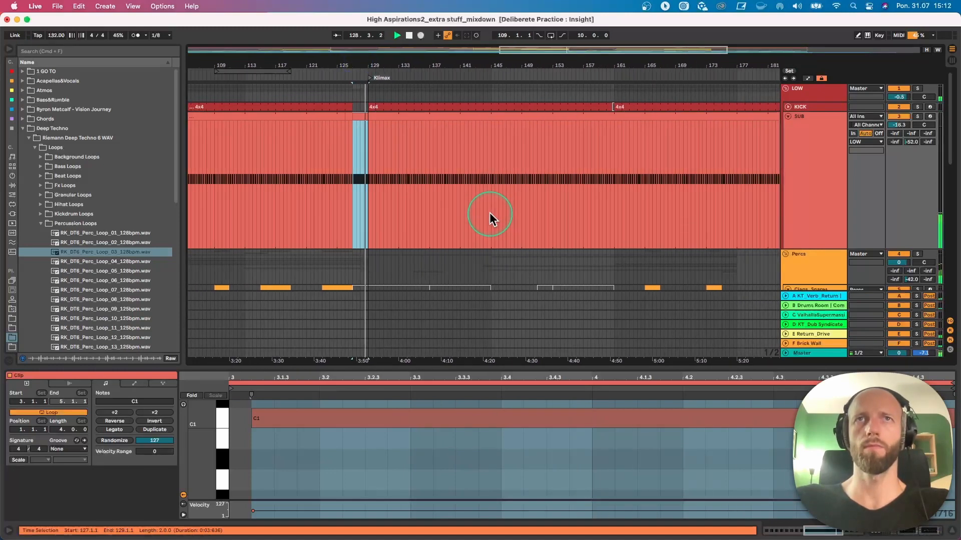
scroll(531, 256, down, 5)
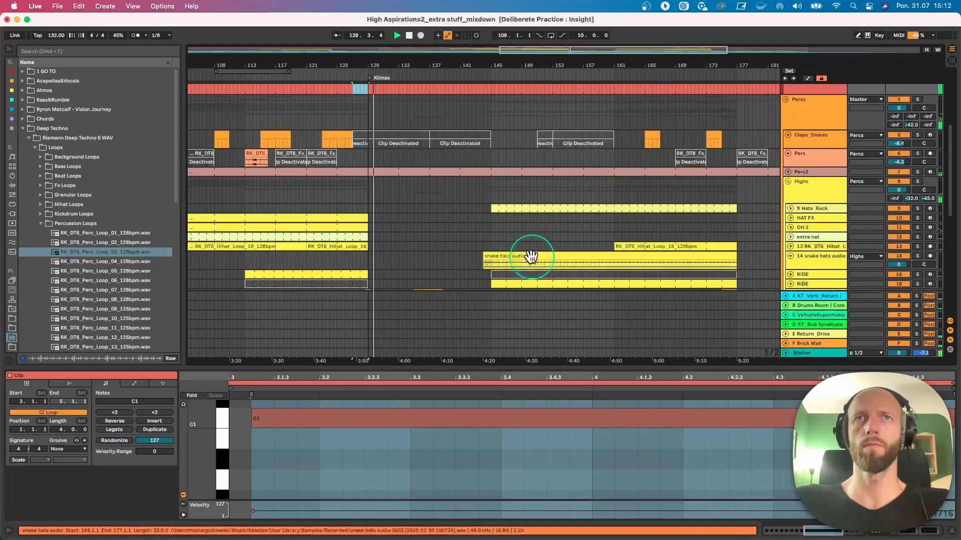
scroll(605, 261, down, 10)
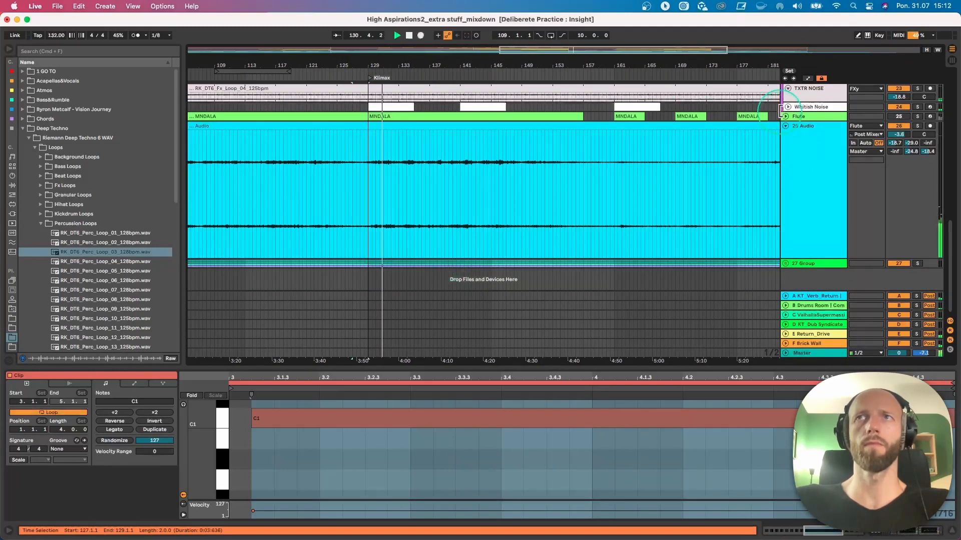
drag(782, 111, 782, 120)
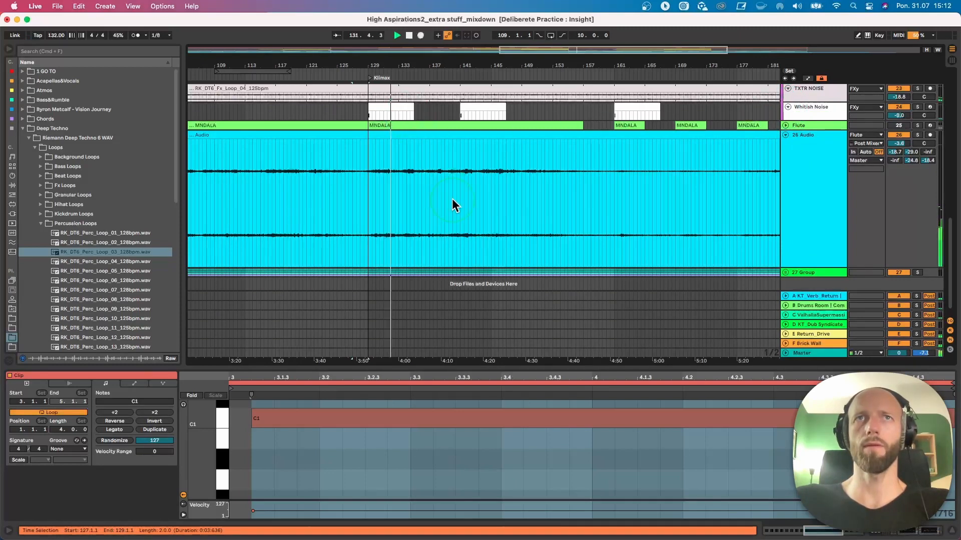
scroll(453, 202, up, 8)
scroll(482, 240, down, 3)
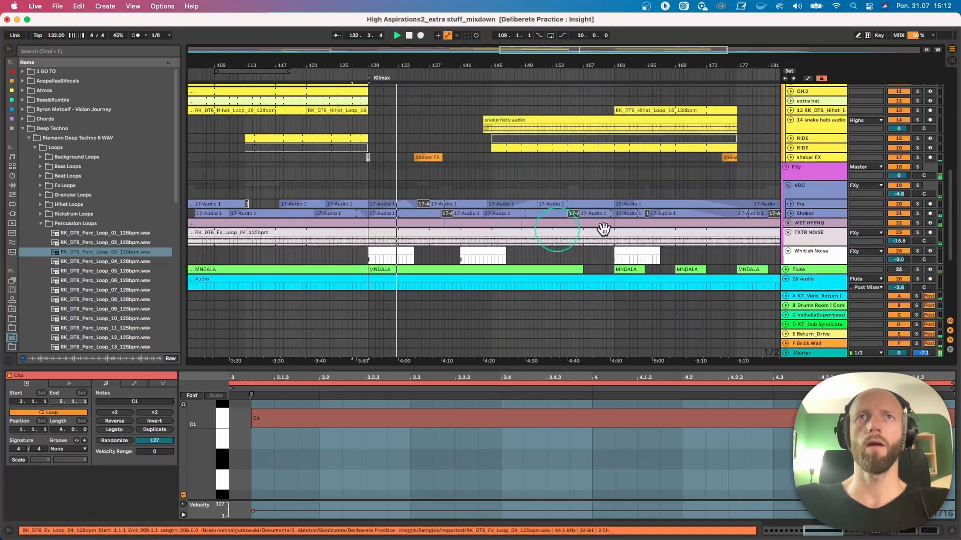
- Unfold the WET HYPNO track, select its clip at bar 129, briefly solo it and show its Wet Techno Rack
click(788, 223)
click(403, 216)
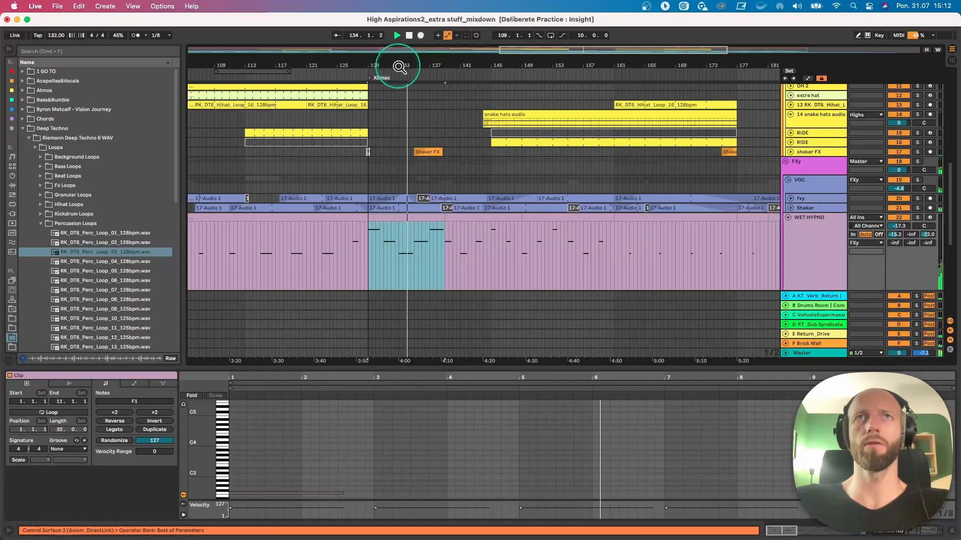
double_click(398, 66)
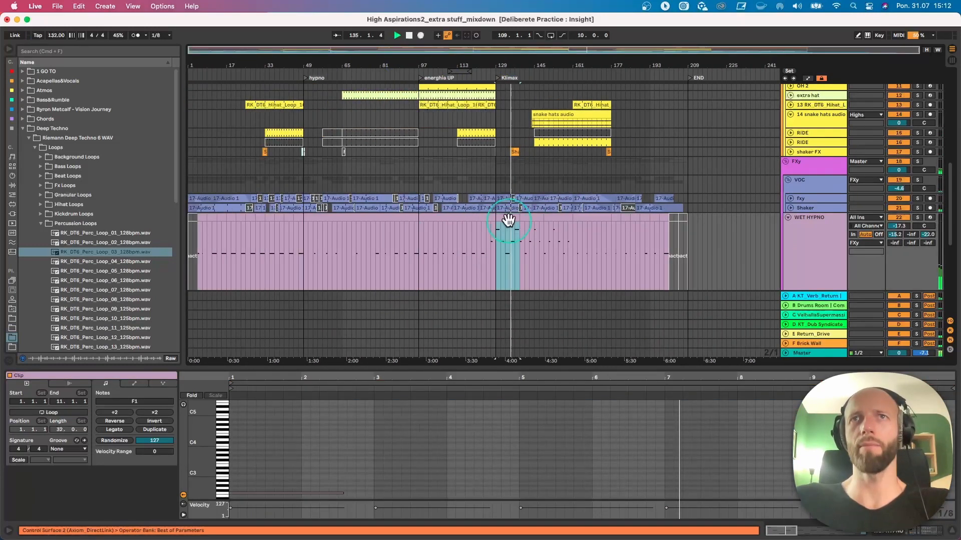
click(917, 217)
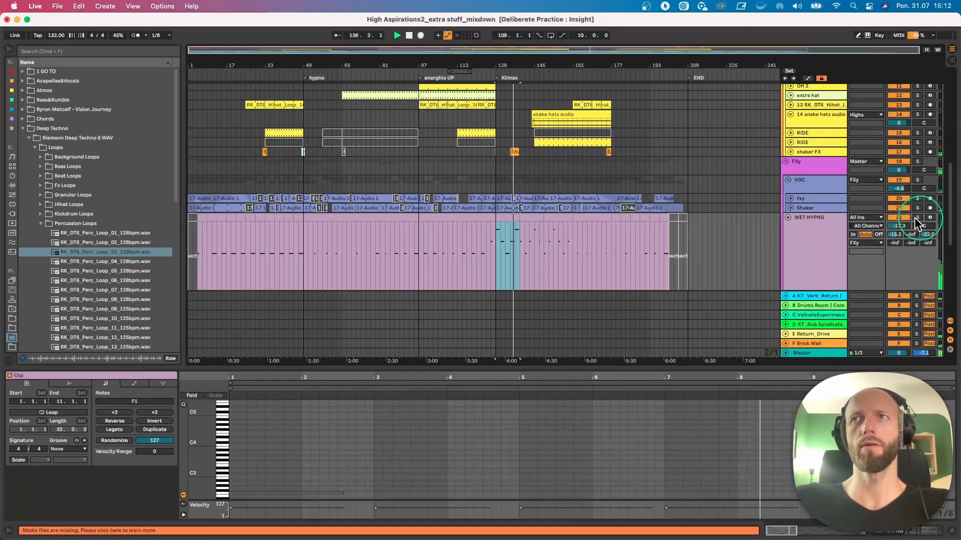
click(798, 222)
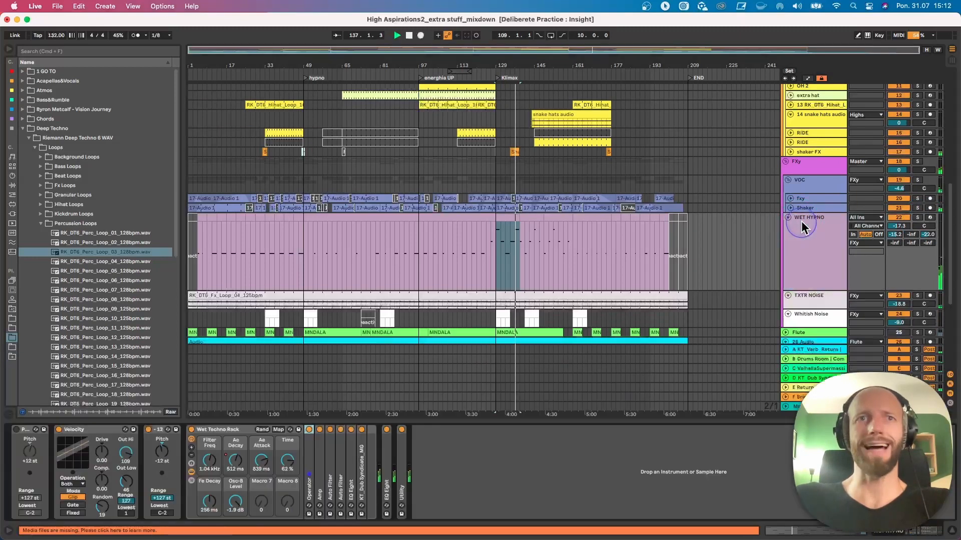
click(235, 463)
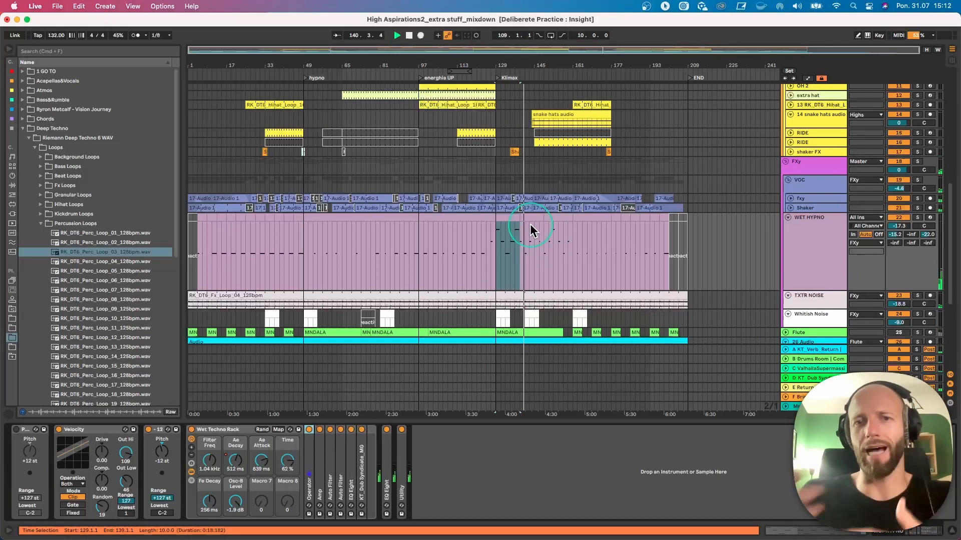
click(535, 242)
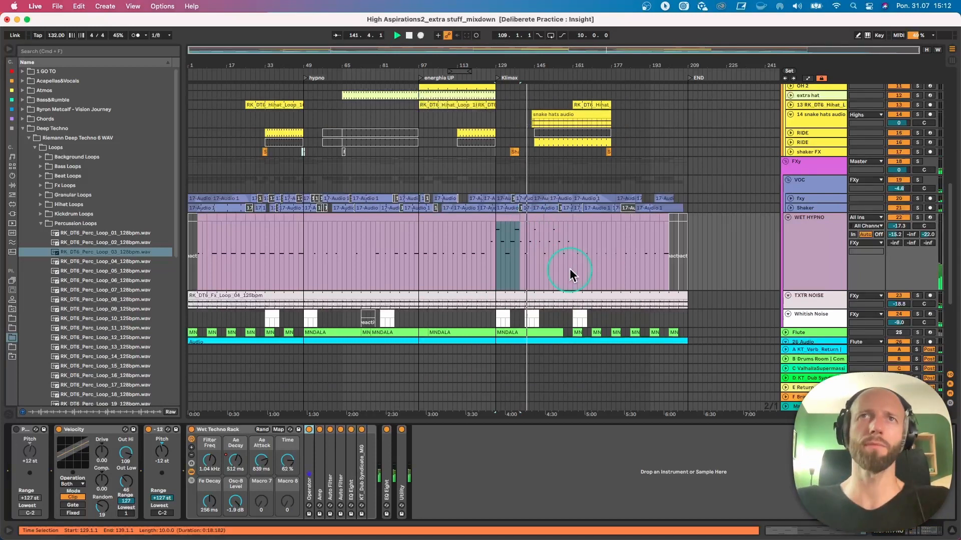
scroll(573, 276, up, 2)
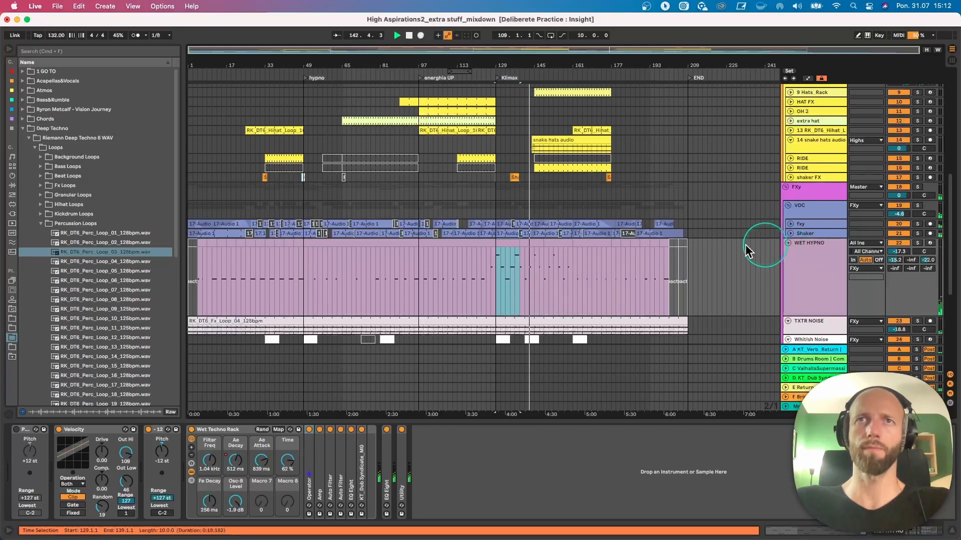
scroll(689, 253, up, 5)
scroll(688, 252, down, 3)
scroll(687, 253, up, 3)
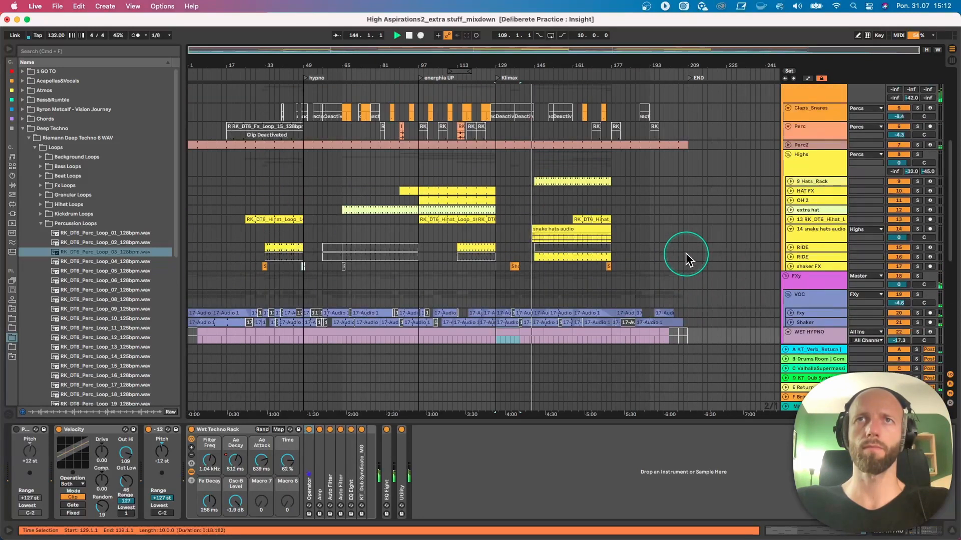
- Unfold the 9 Hats_Rack track, solo it during playback and show the notes of its clip in the Klimax section
click(916, 228)
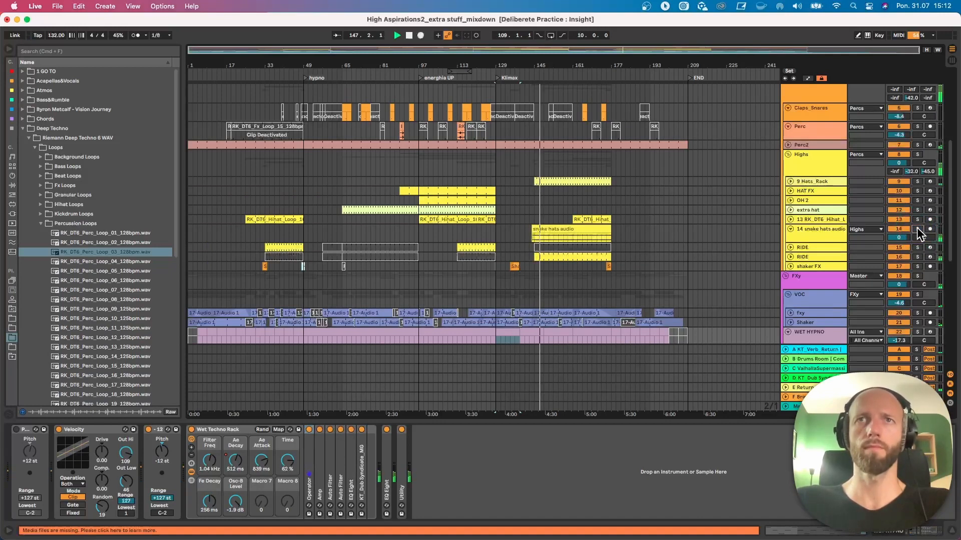
click(790, 183)
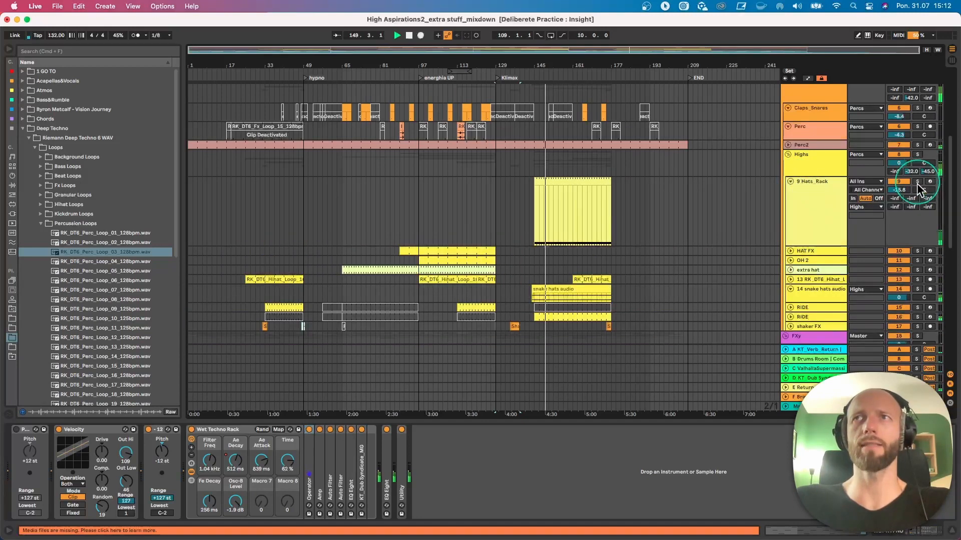
click(919, 182)
click(809, 186)
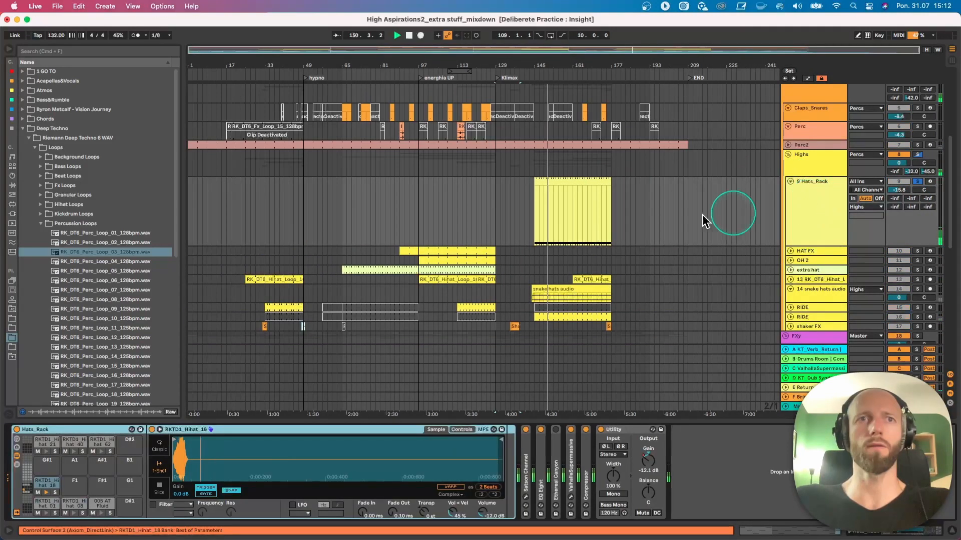
click(574, 198)
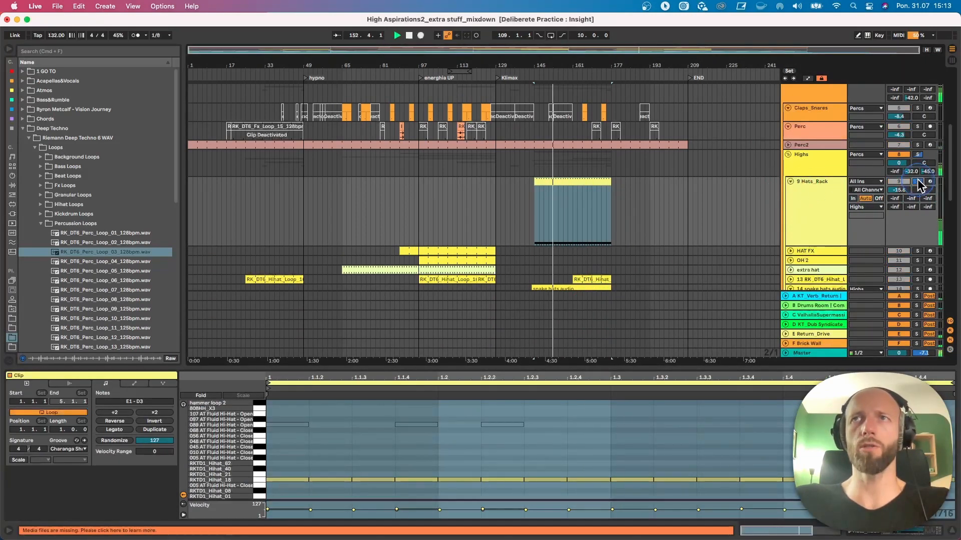
- Show the Hats_Rack device chain, expand its ValhallaSupermassive device and take the track out of solo
click(817, 204)
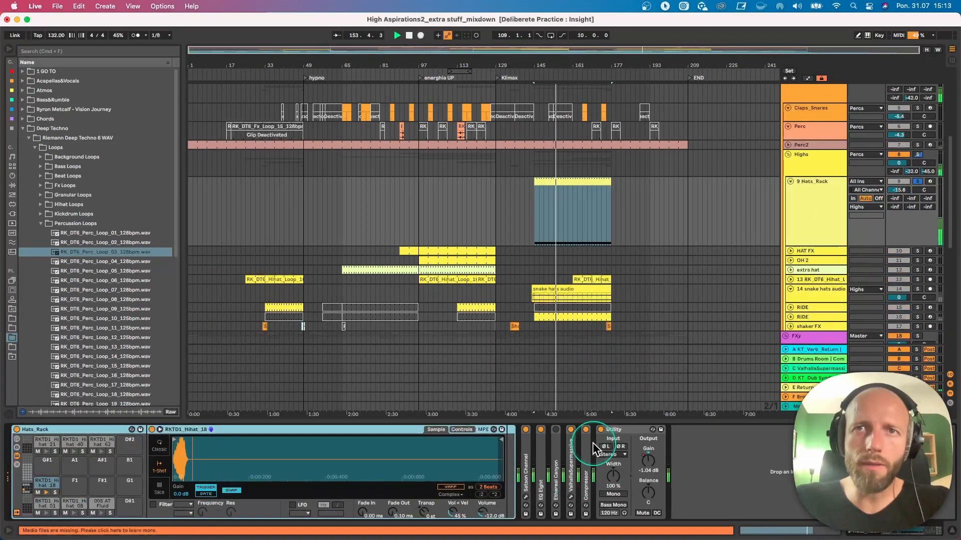
double_click(569, 462)
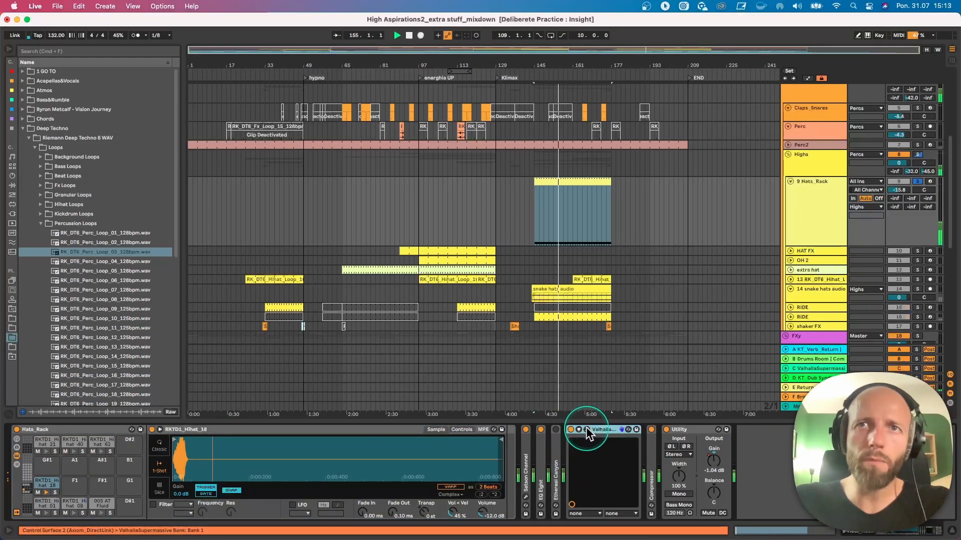
drag(405, 539, 411, 261)
click(224, 260)
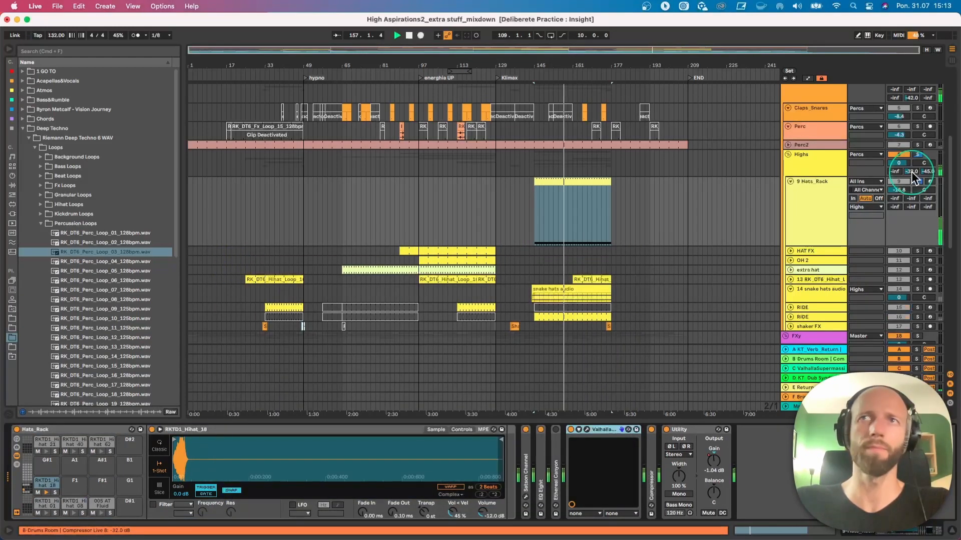
click(918, 181)
- Restart playback from the snake hats audio clip at bar 144, with its track soloed and unfolded
scroll(646, 273, down, 3)
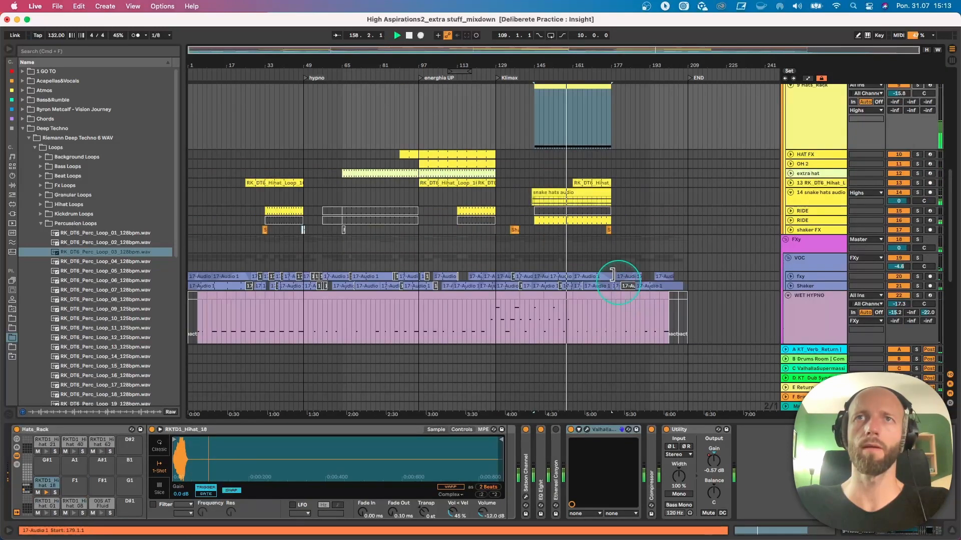
click(552, 192)
key(space)
key(space)
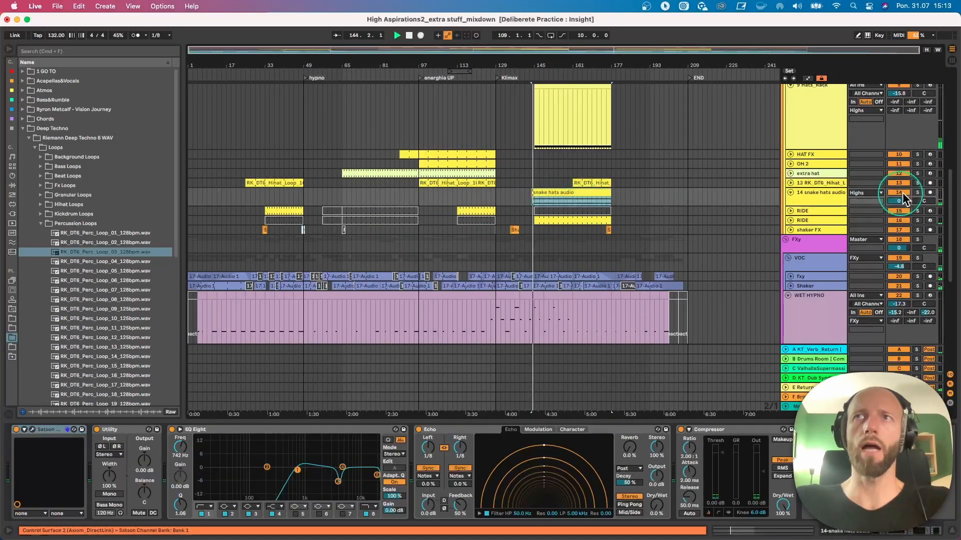
click(918, 192)
click(790, 192)
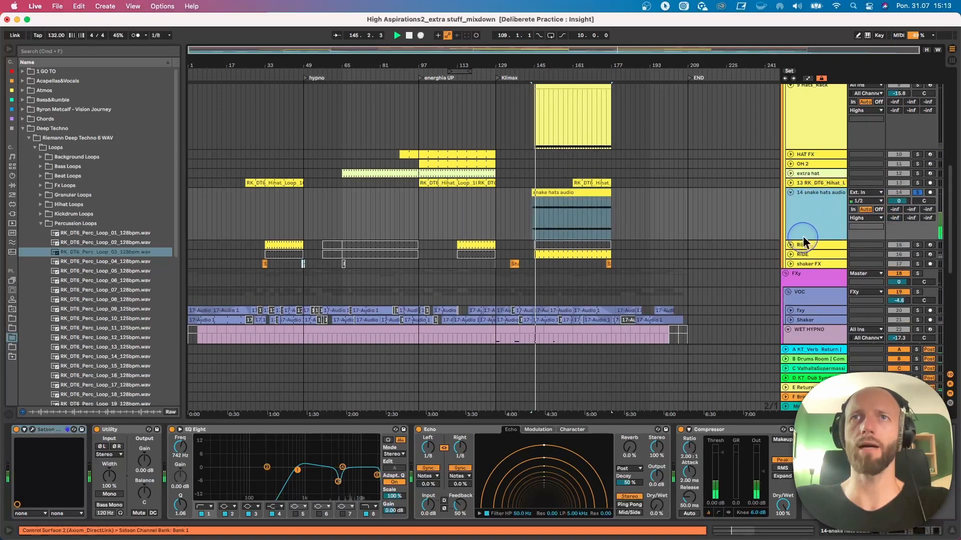
- Open the snake hats audio clip in the clip editor to show its waveform and warp settings
click(573, 220)
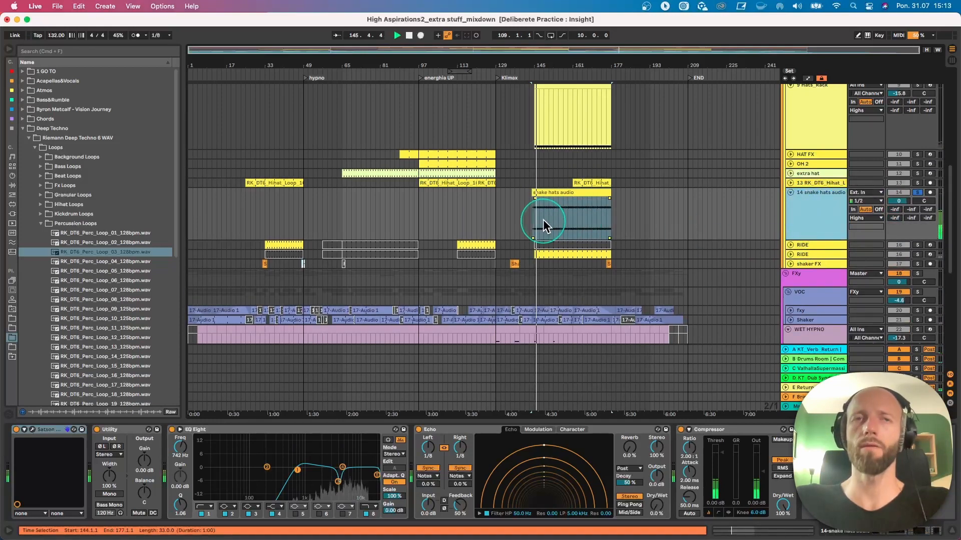
double_click(557, 192)
click(560, 196)
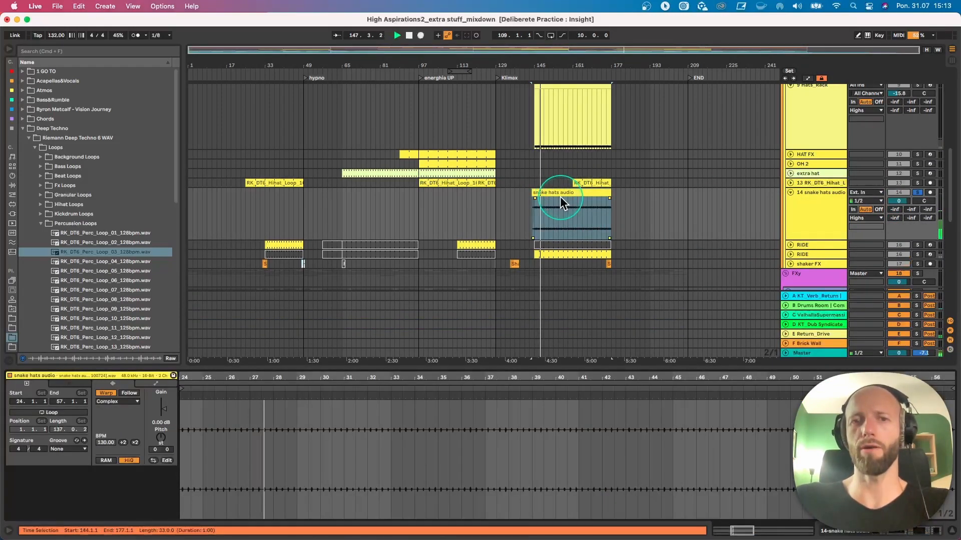
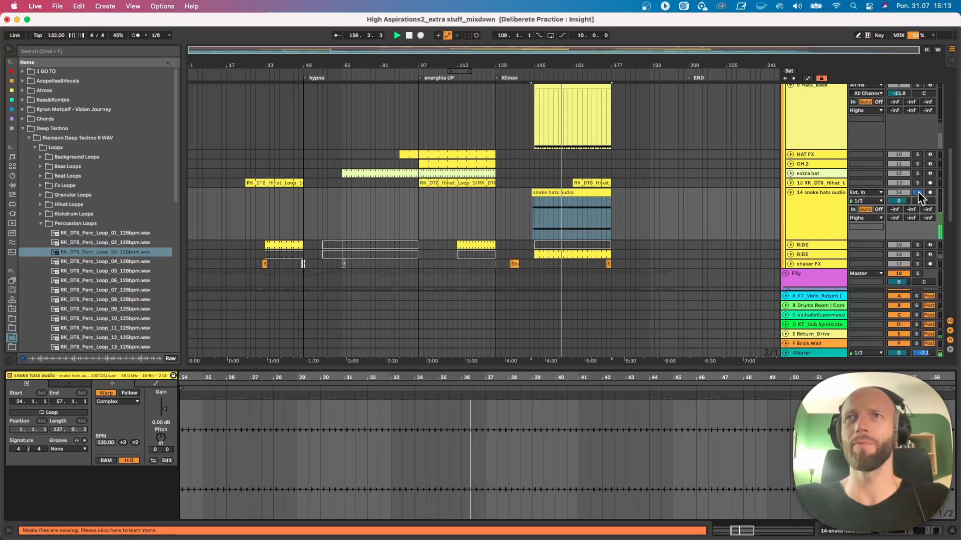
- Take the snake hats audio track out of solo, replay the mix from its clip at bar 144 and reduce the track's height
click(918, 192)
click(548, 199)
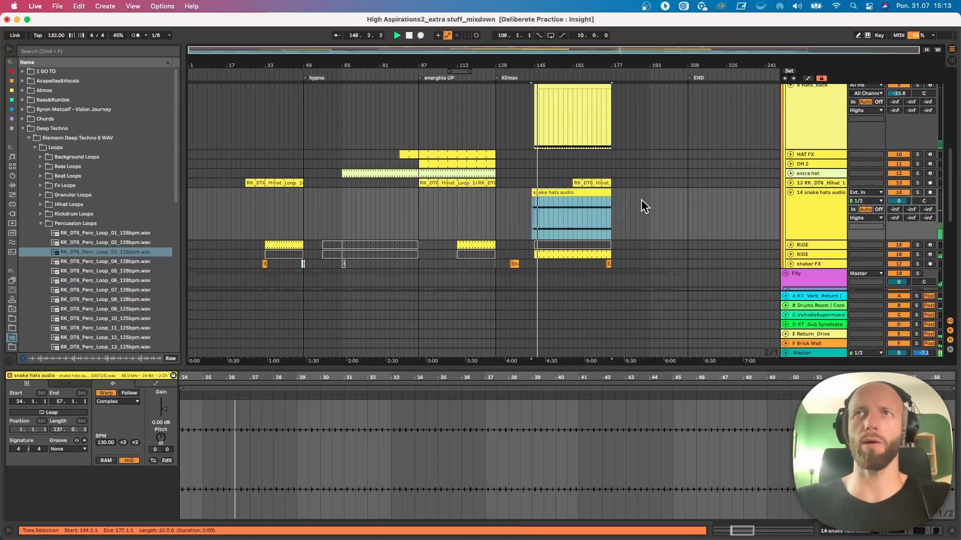
click(776, 198)
drag(811, 240, 811, 214)
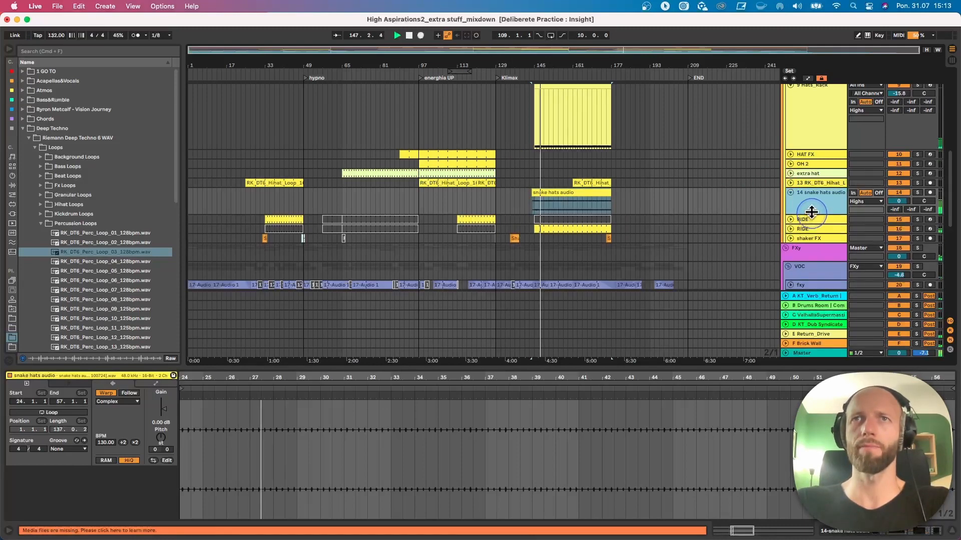
- Unfold and solo the lower RIDE track and show the notes of its Klimax clip, zoomed out in the note editor
click(790, 229)
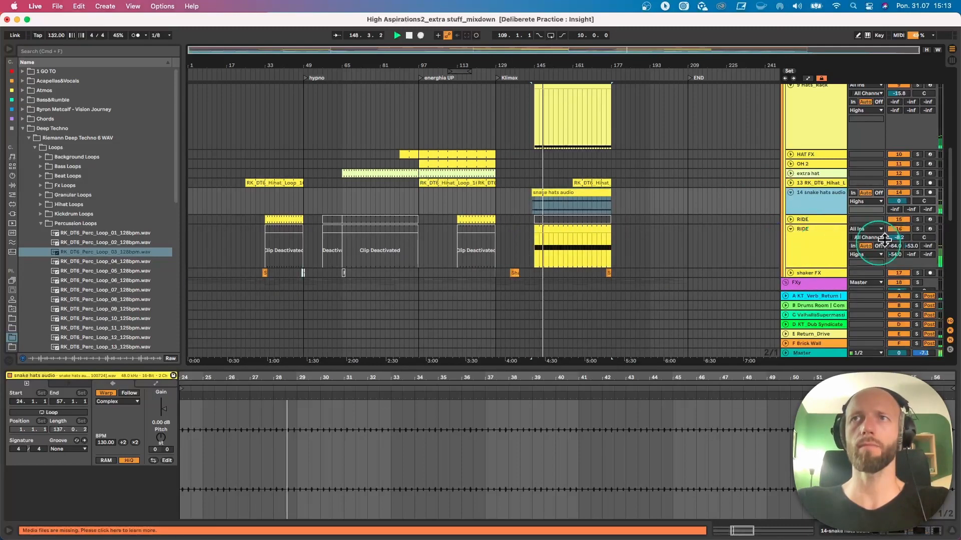
click(918, 229)
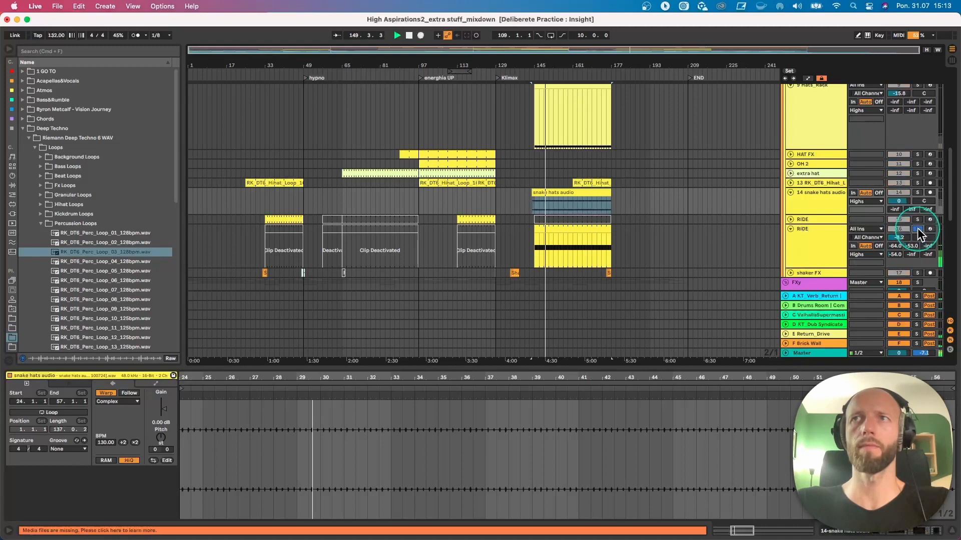
click(581, 228)
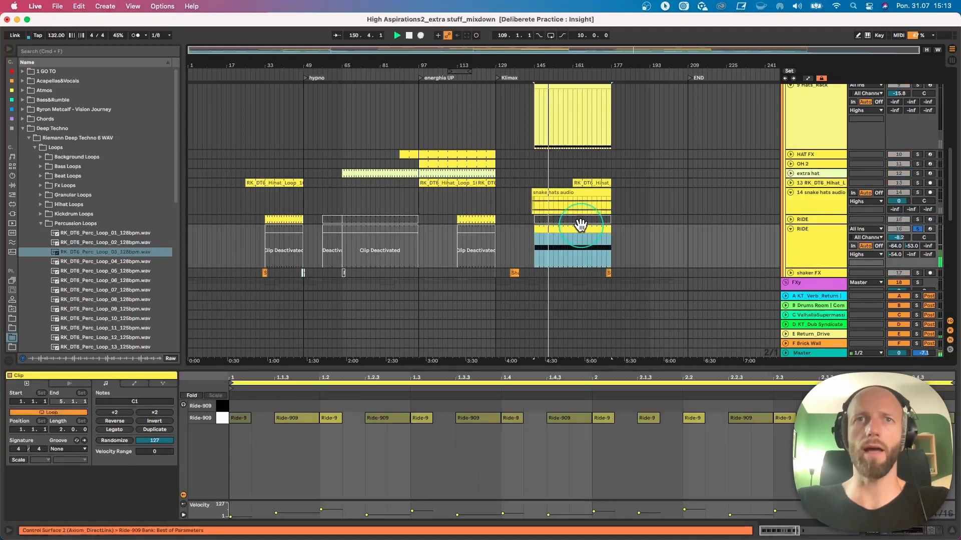
click(438, 385)
double_click(446, 375)
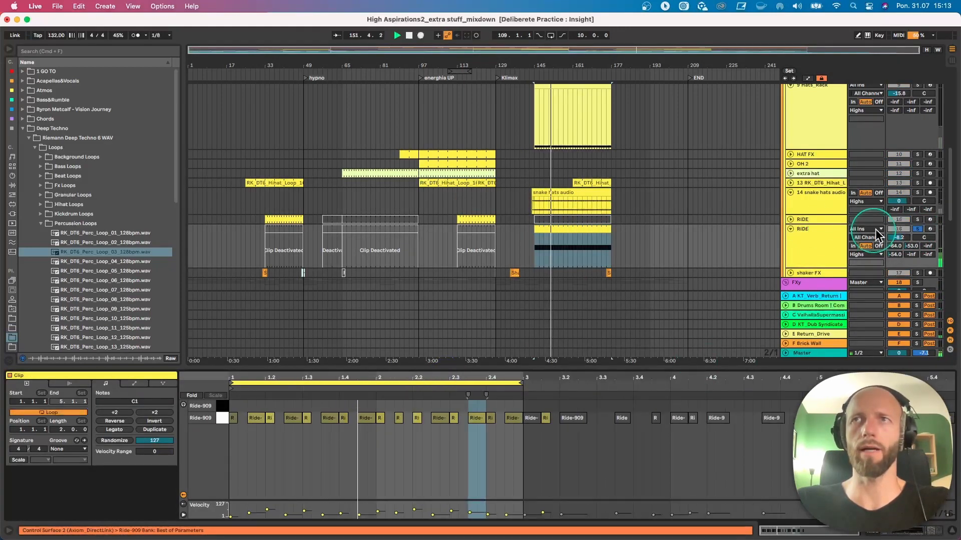
- Take the RIDE track out of solo, show its device chain and collapse the Electric Distortion device
click(919, 233)
click(804, 230)
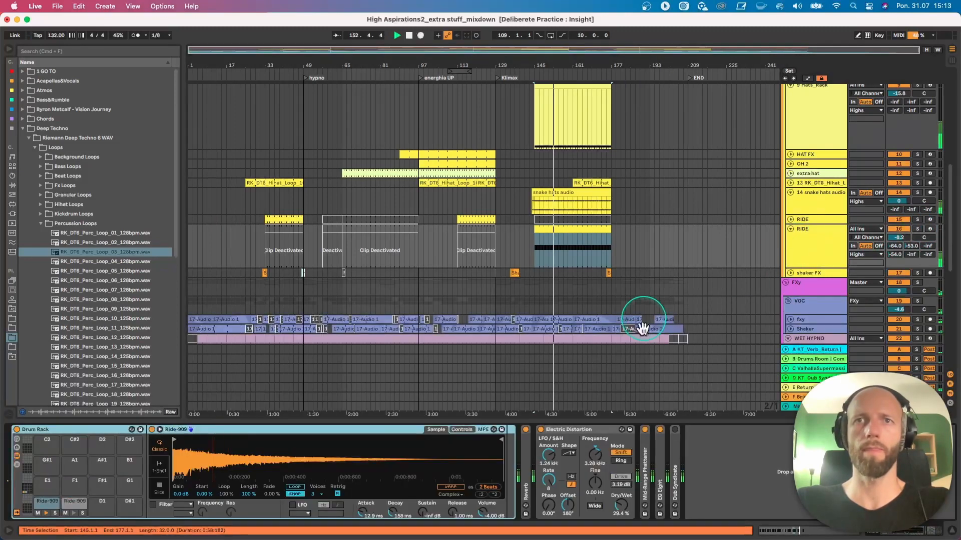
double_click(566, 434)
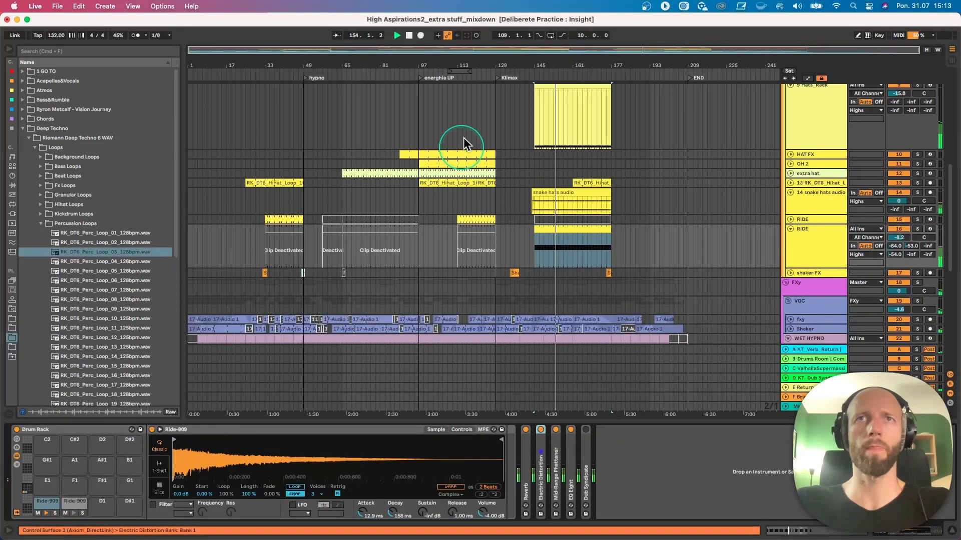
click(446, 64)
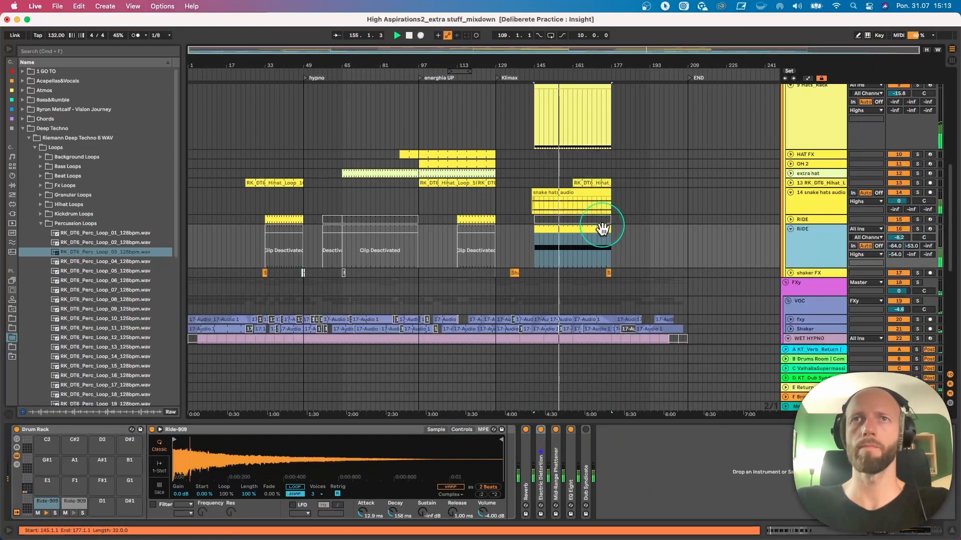
click(605, 244)
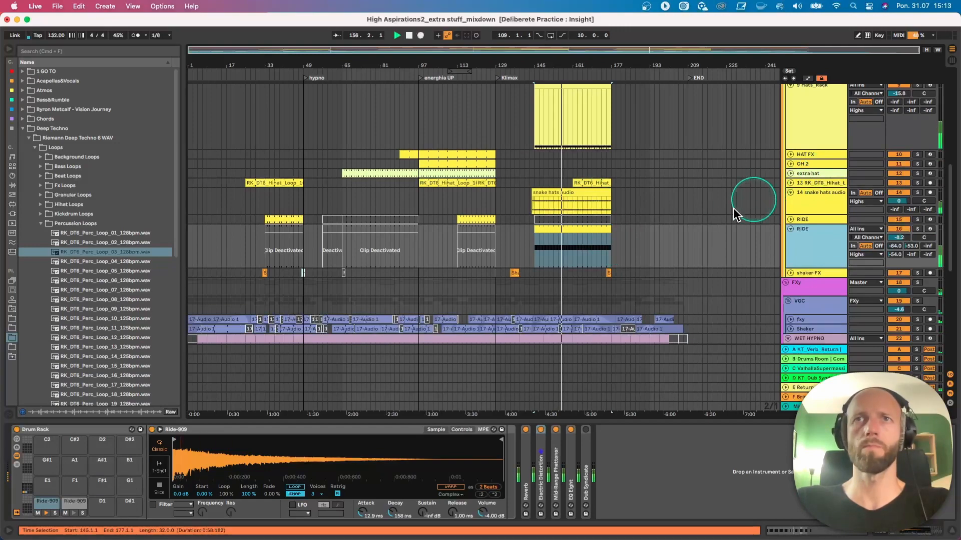
- Select the ending of the 26 Audio clip from bar 161 to bar 207 and show the track's device chain
scroll(618, 261, up, 10)
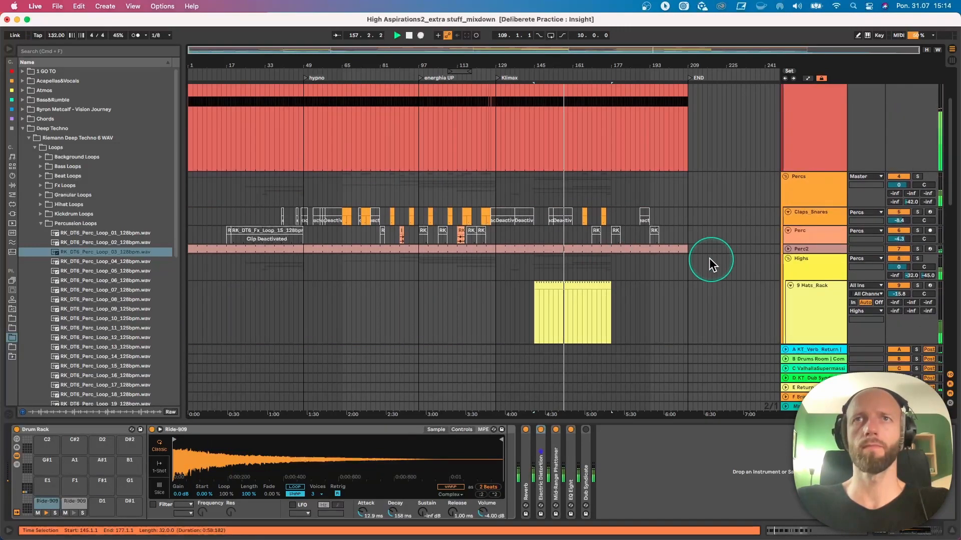
scroll(671, 260, down, 8)
scroll(674, 263, down, 10)
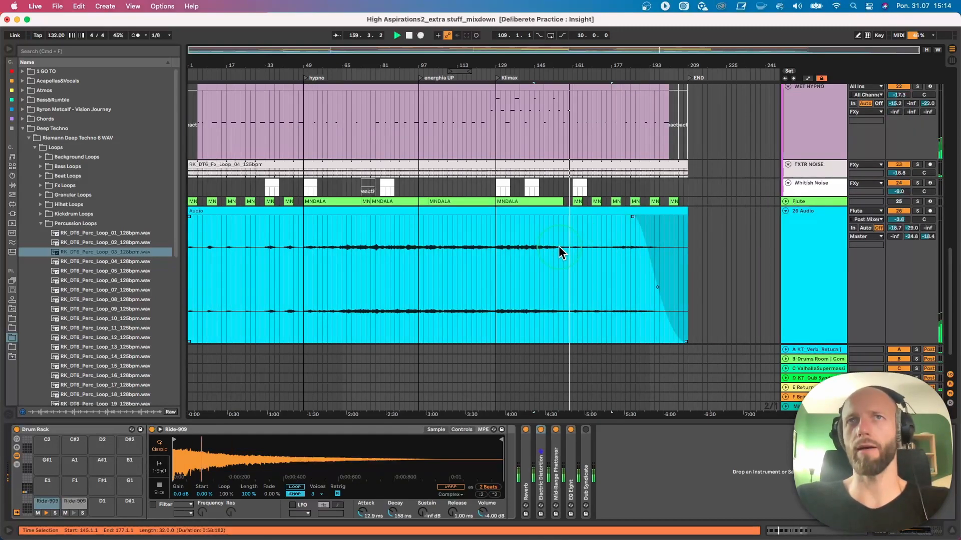
drag(571, 242, 683, 249)
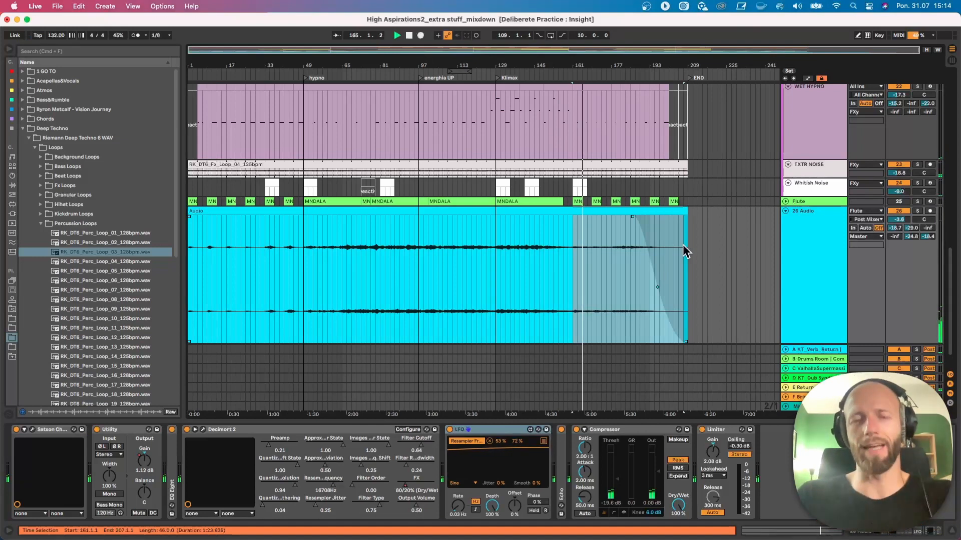
click(687, 242)
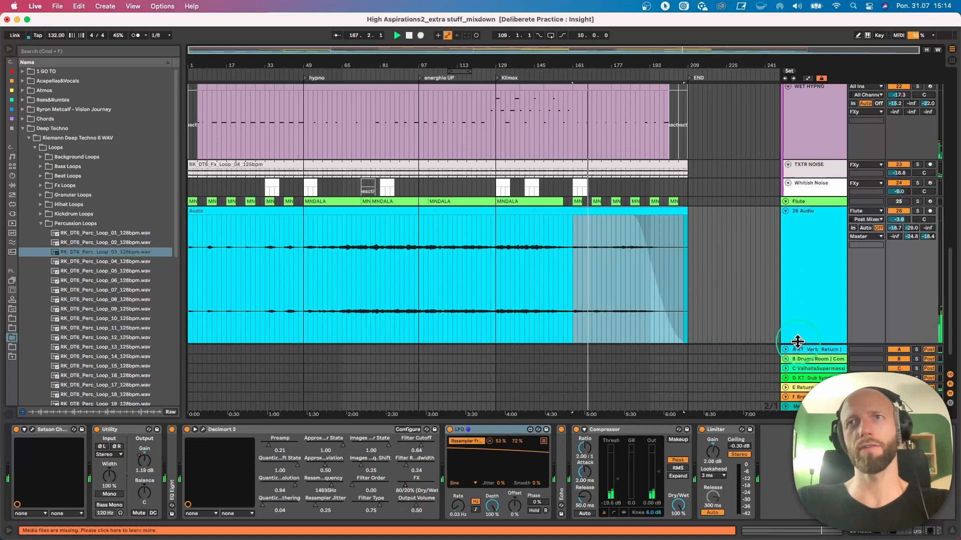
- Reduce the heights of the 26 Audio and RIDE tracks and shrink the WET HYPNO track to a single row
drag(798, 342, 728, 296)
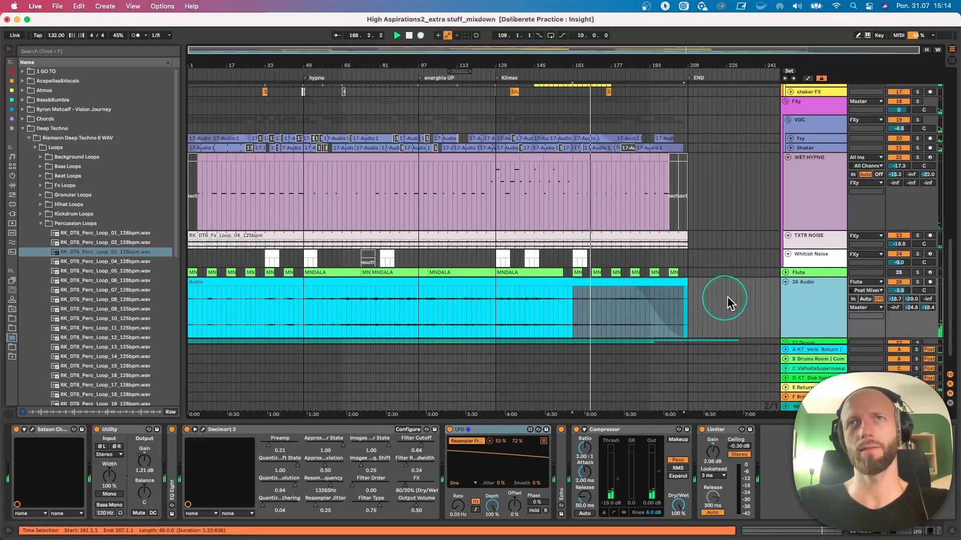
scroll(728, 296, up, 1)
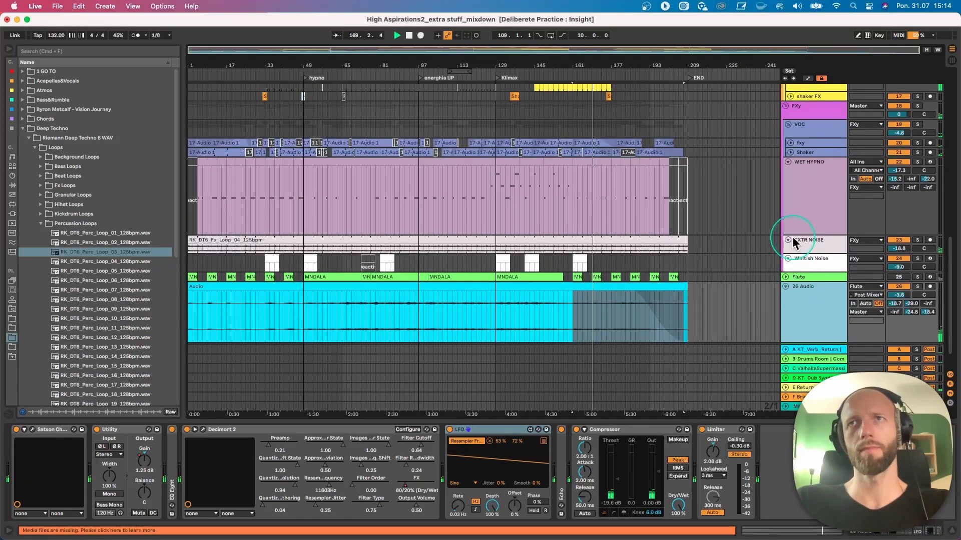
drag(791, 234, 786, 184)
scroll(747, 255, up, 3)
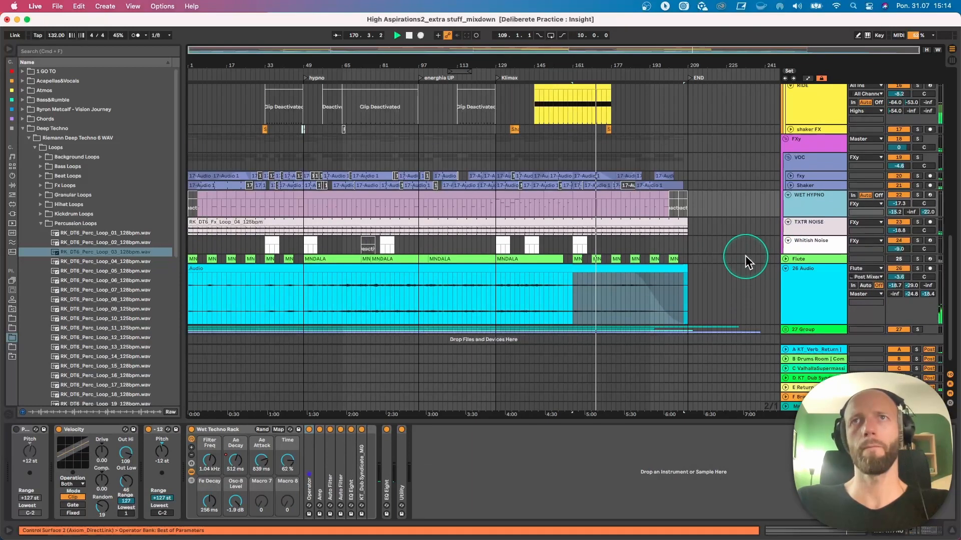
scroll(797, 237, up, 3)
drag(800, 254, 800, 241)
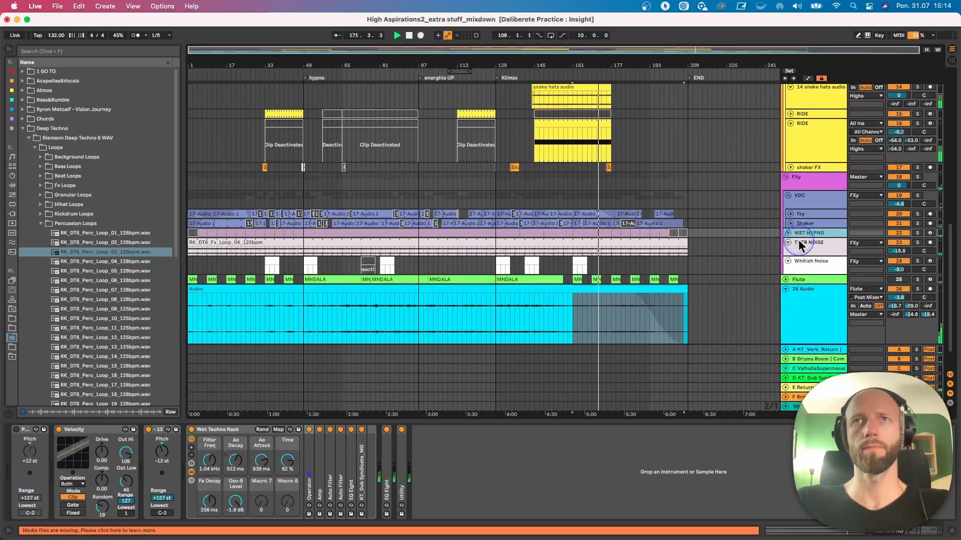
drag(809, 162, 803, 137)
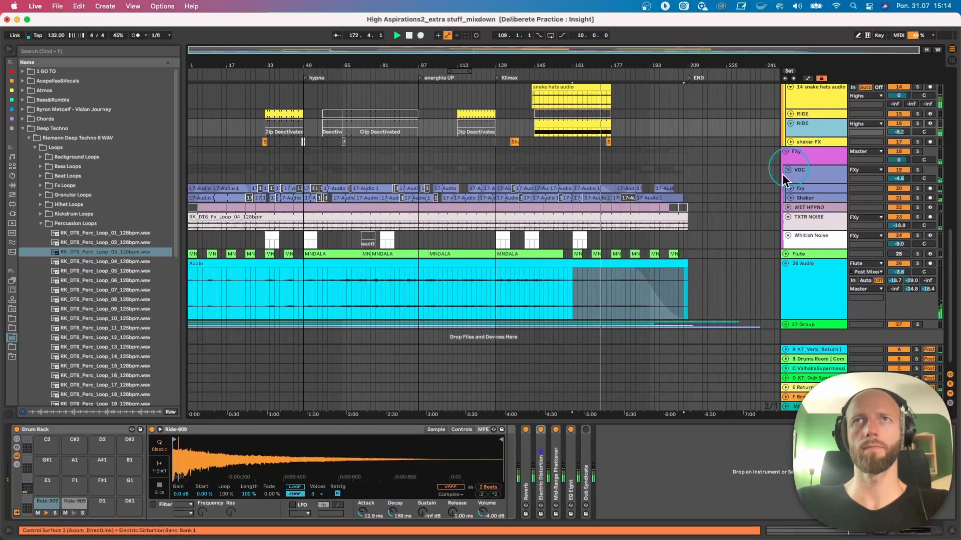
- Shrink the Hats_Rack and SUB tracks and fold the Percs group to compact the arrangement
scroll(726, 230, up, 8)
drag(802, 280, 819, 126)
scroll(796, 240, up, 5)
double_click(806, 142)
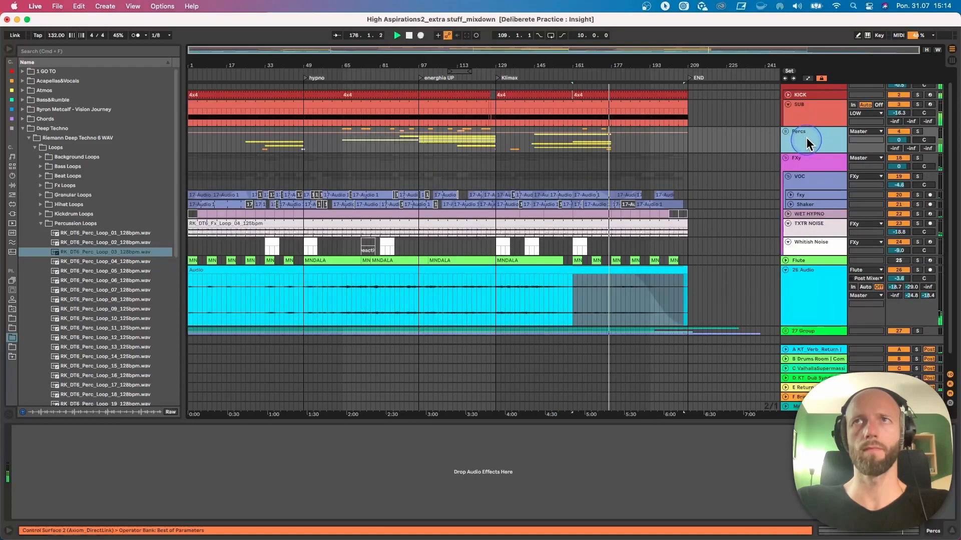
double_click(807, 133)
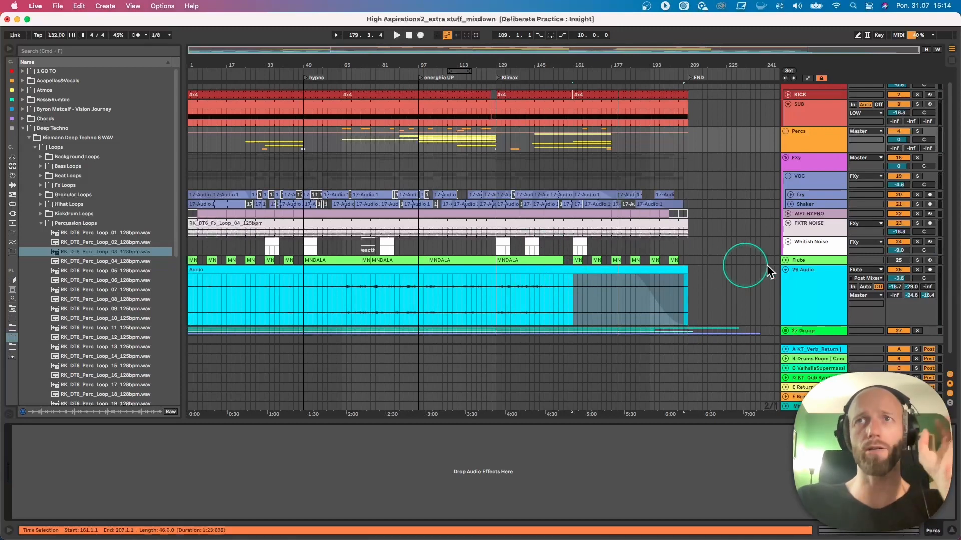
- Show the Flute track's device chain and view its MNDALA 2 instrument with the Gardenia preset, closing the plug-in window again
click(803, 259)
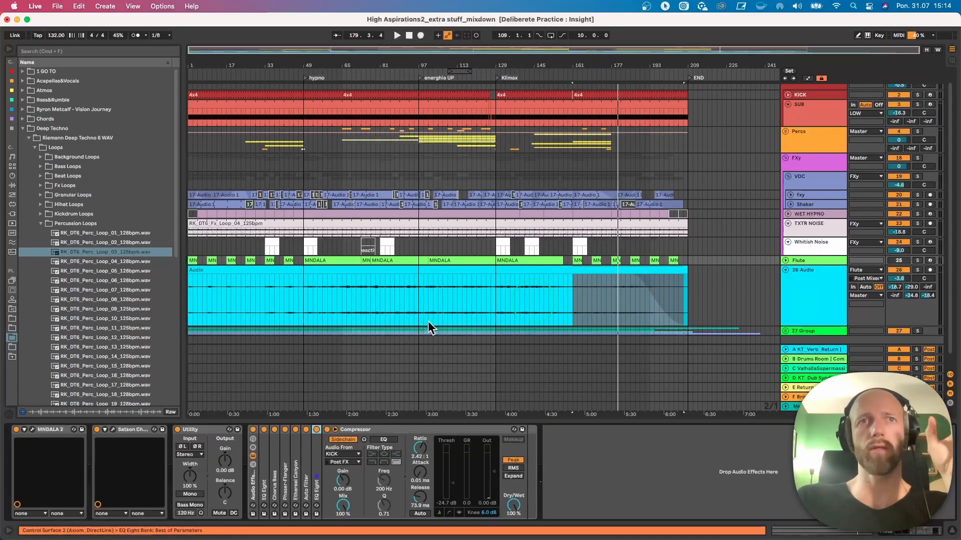
click(34, 429)
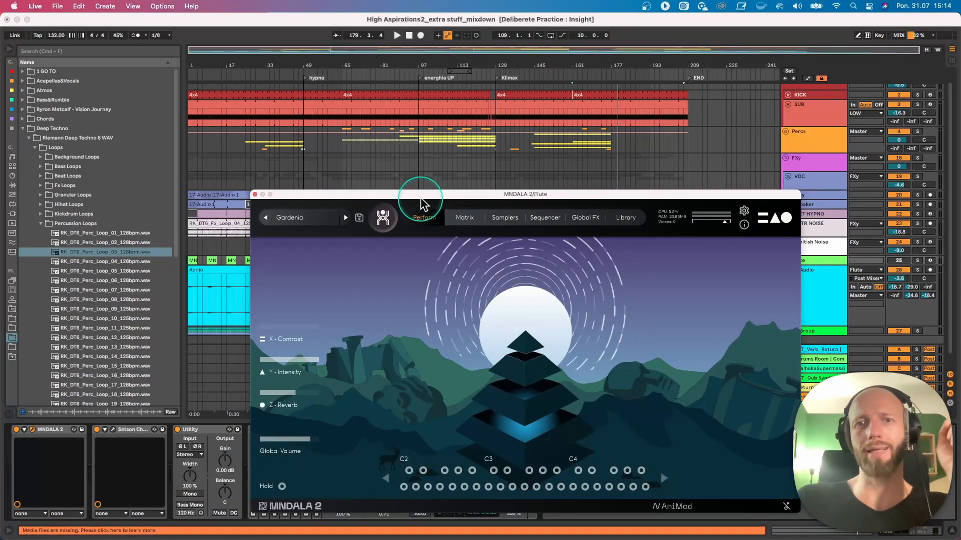
click(255, 195)
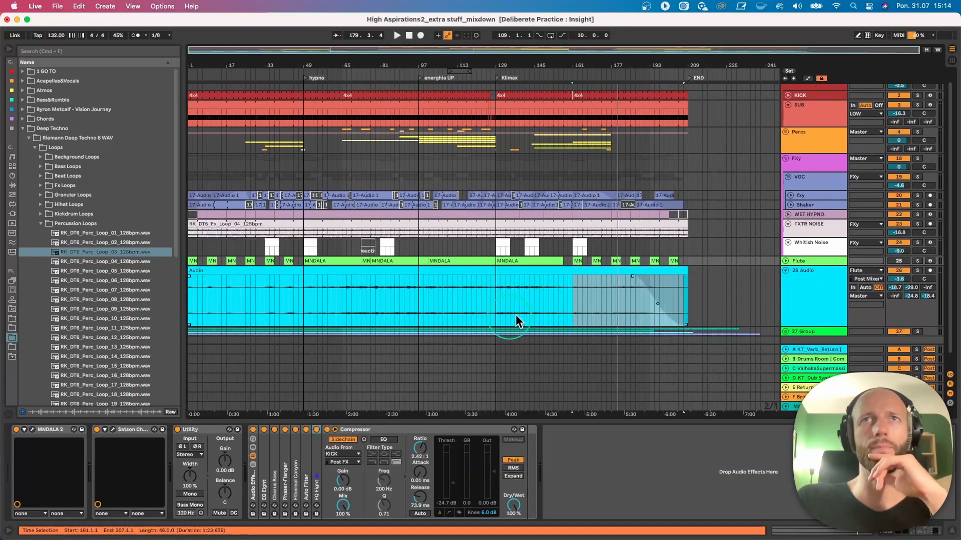
- Unfold the Percs group and go through its claps, percussion and hat tracks down to the FXy group
scroll(516, 315, up, 1)
click(787, 139)
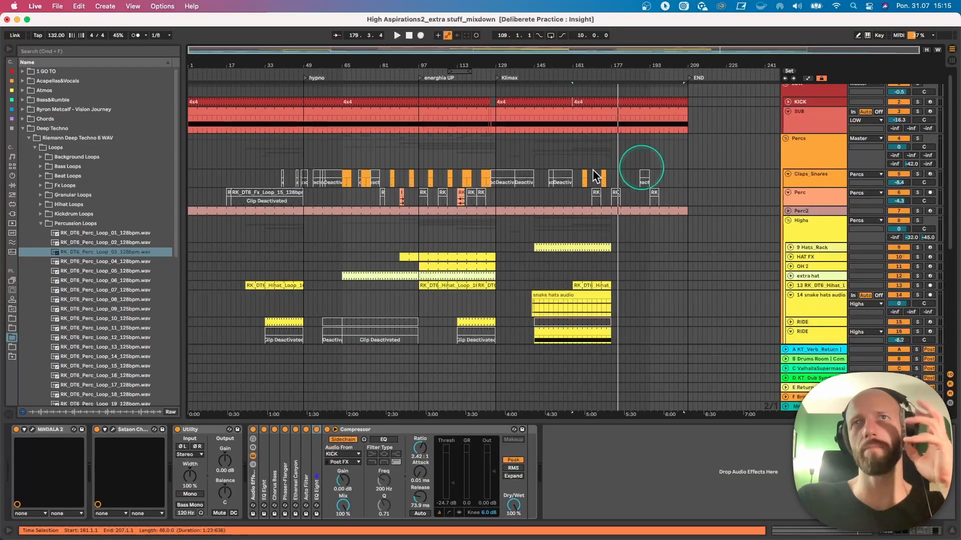
scroll(548, 267, down, 5)
click(539, 265)
scroll(539, 265, down, 10)
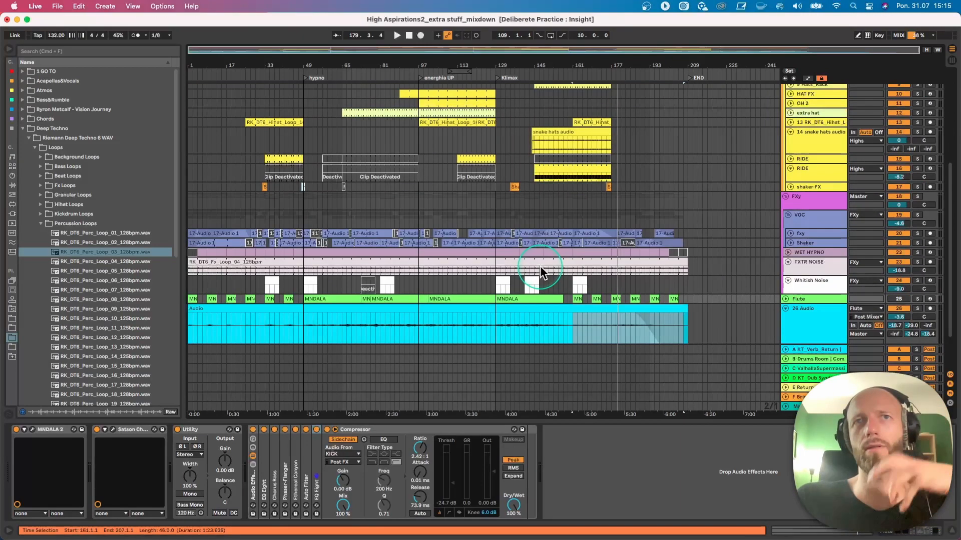
- Unfold the fxy and Shaker tracks in the VOC group to show their audio clips
click(790, 233)
click(789, 276)
scroll(665, 300, down, 4)
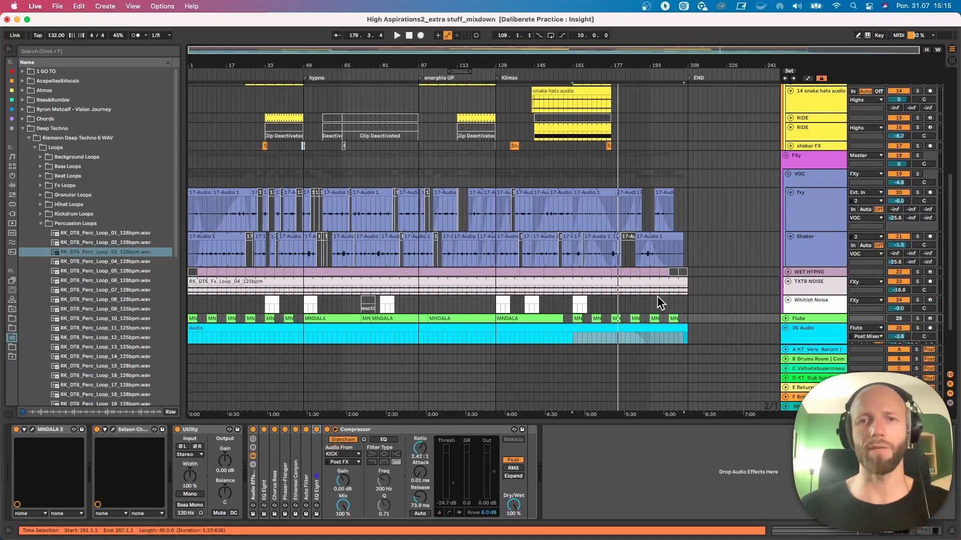
- Reduce the heights of the fxy and Shaker tracks and show the fxy track's device chain
click(799, 268)
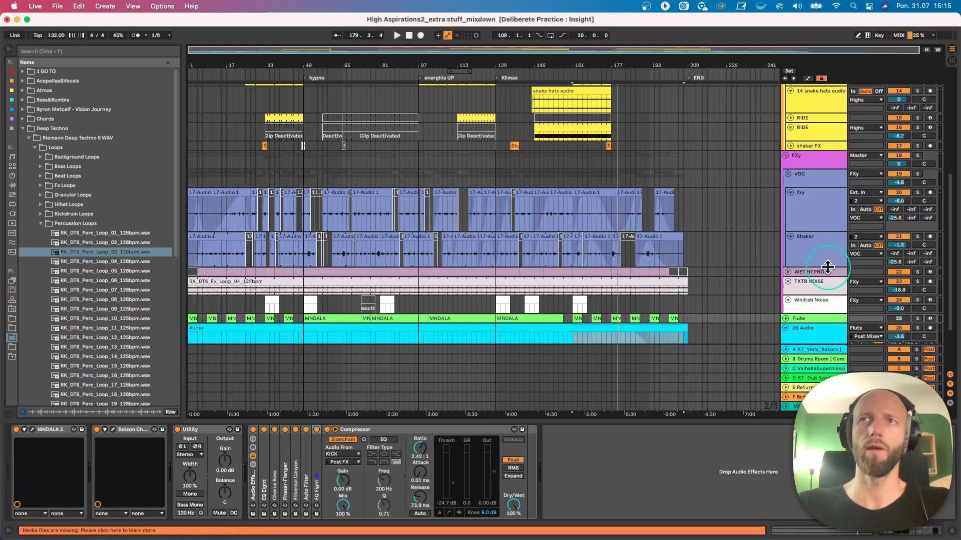
click(828, 268)
drag(827, 266, 811, 217)
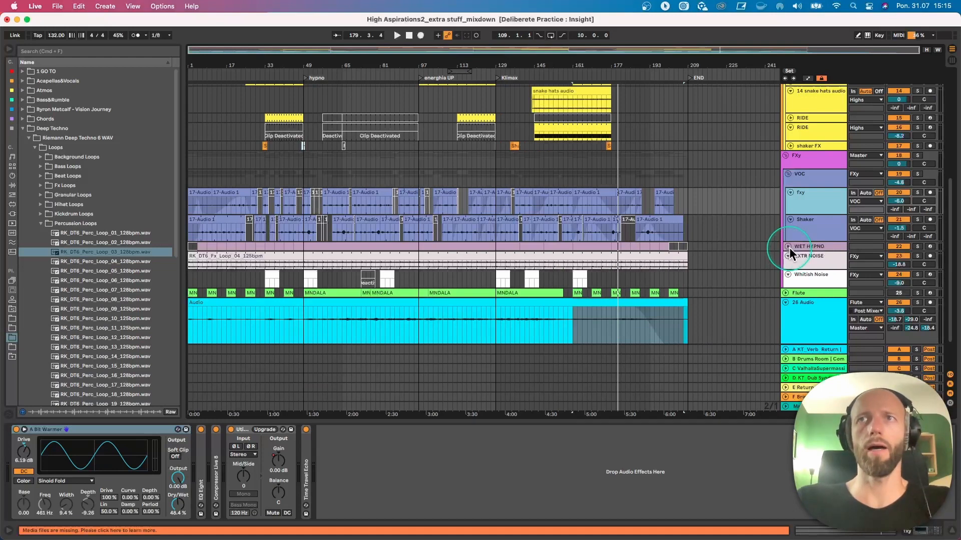
scroll(707, 296, up, 10)
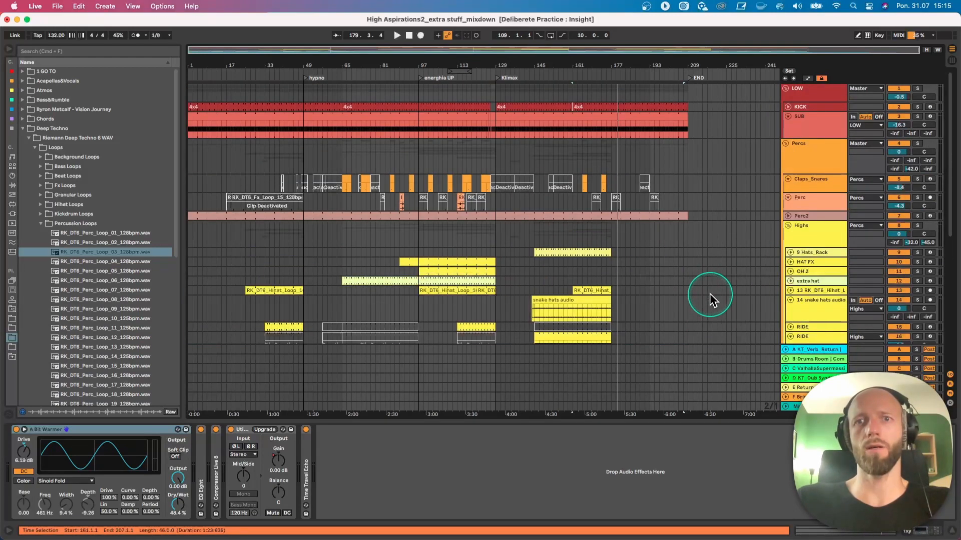